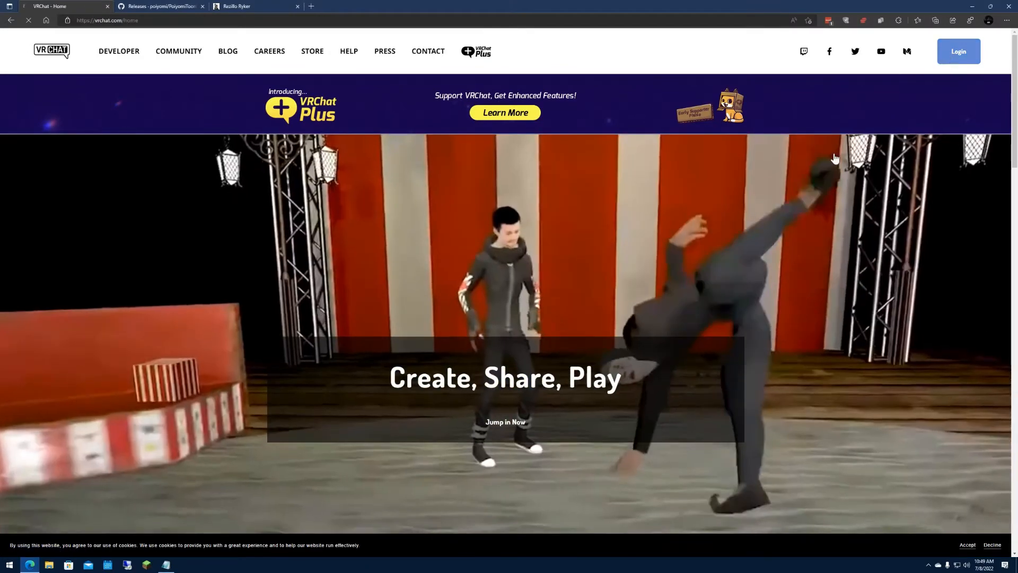
Log in to the VRChat website and download the SDK3 - Avatars package from its download page.
click(948, 63)
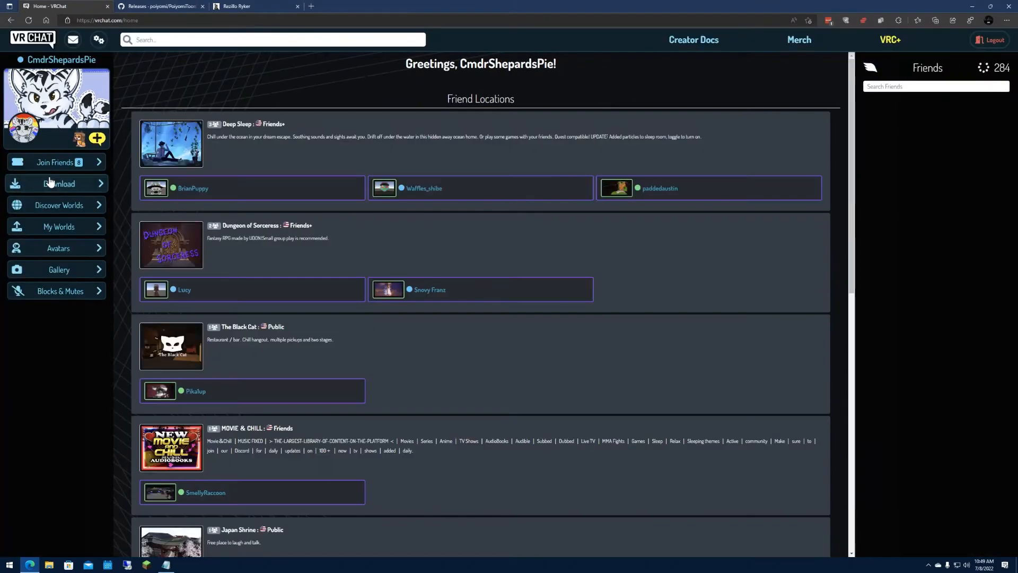
click(50, 183)
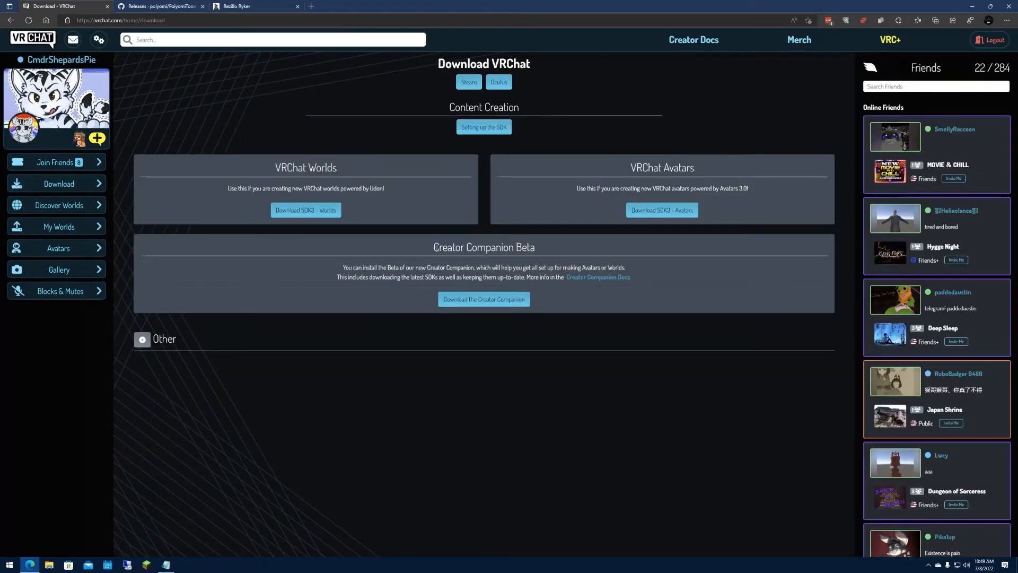
drag(435, 248, 540, 253)
click(440, 249)
click(598, 242)
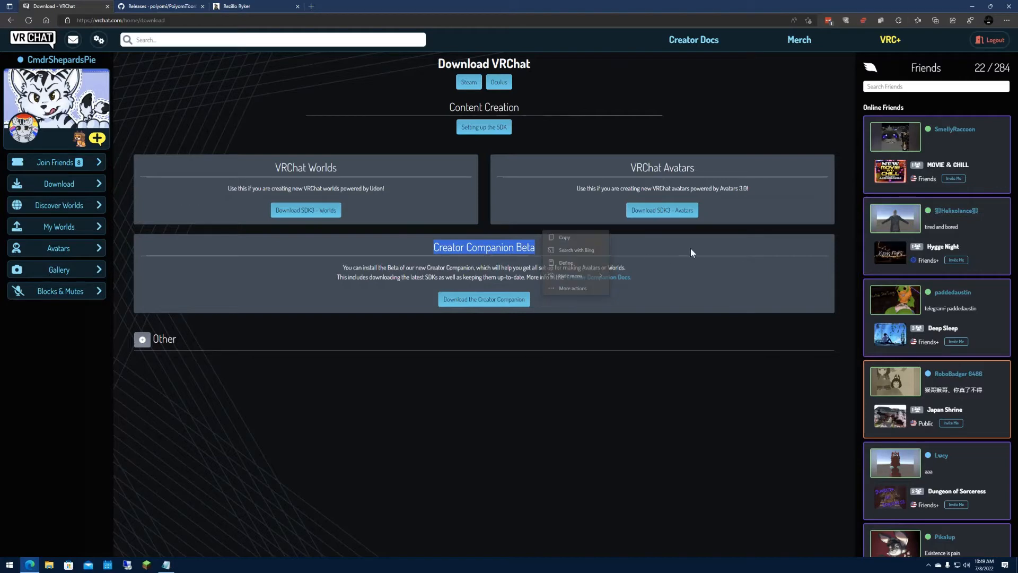
click(693, 253)
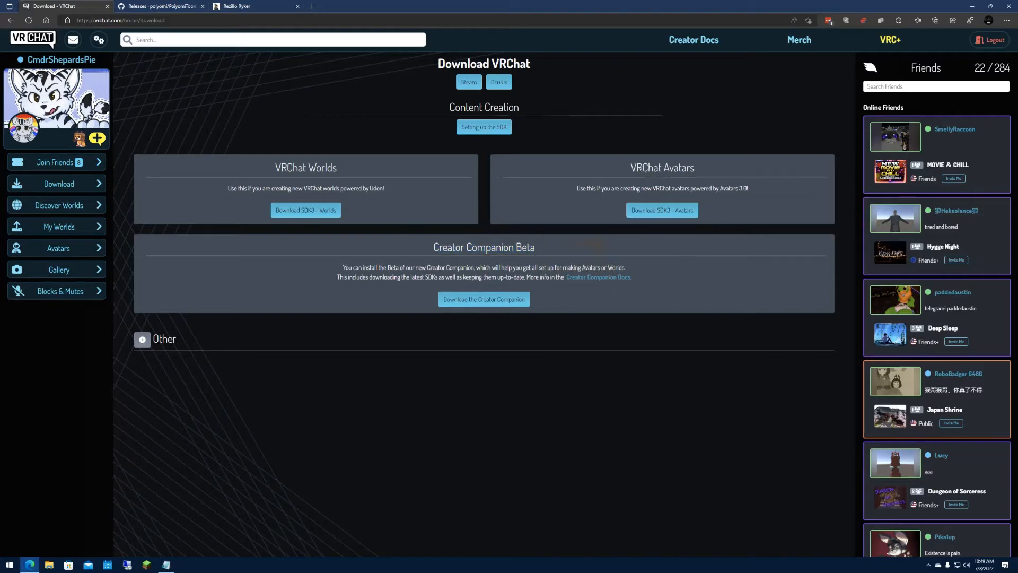
drag(630, 168, 689, 169)
click(662, 210)
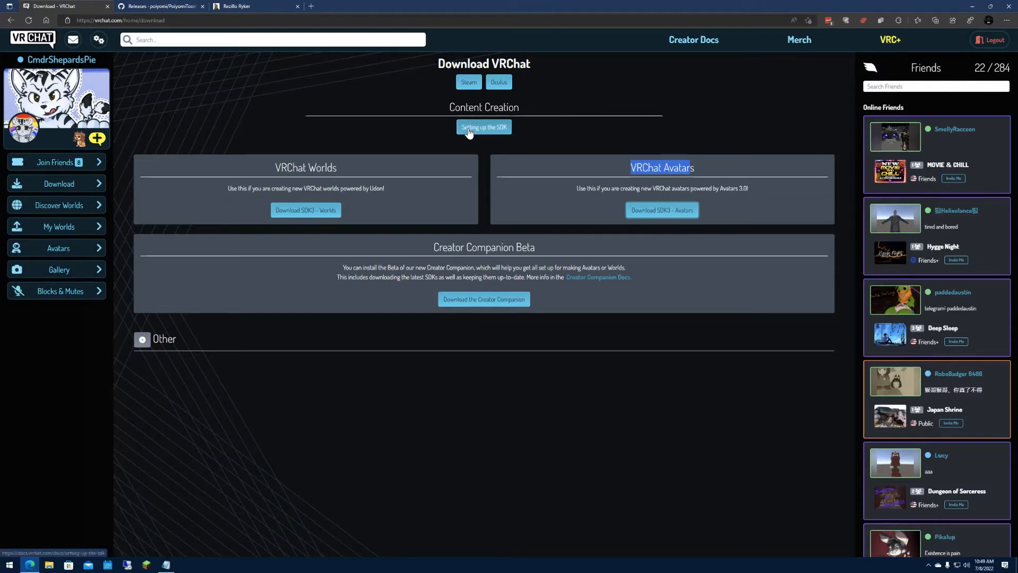
Download the Unity Hub installer by following the SDK setup guide to the currently supported Unity version page.
click(477, 125)
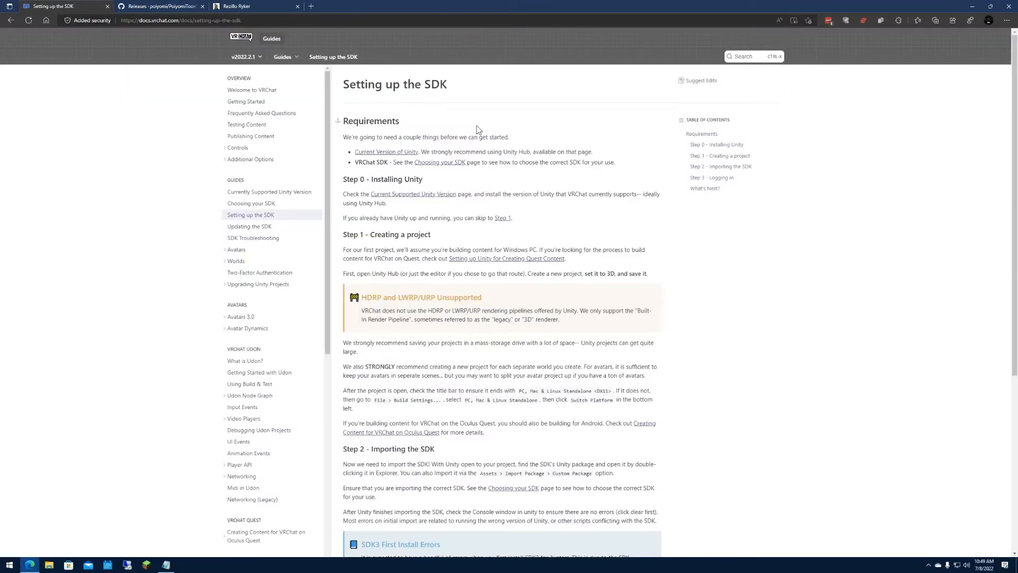
click(402, 152)
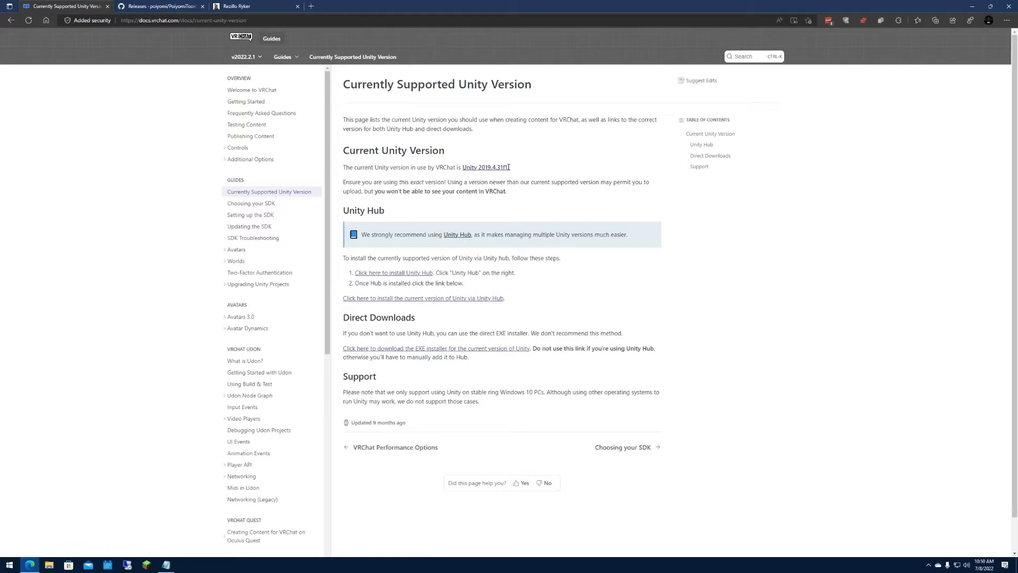
click(457, 236)
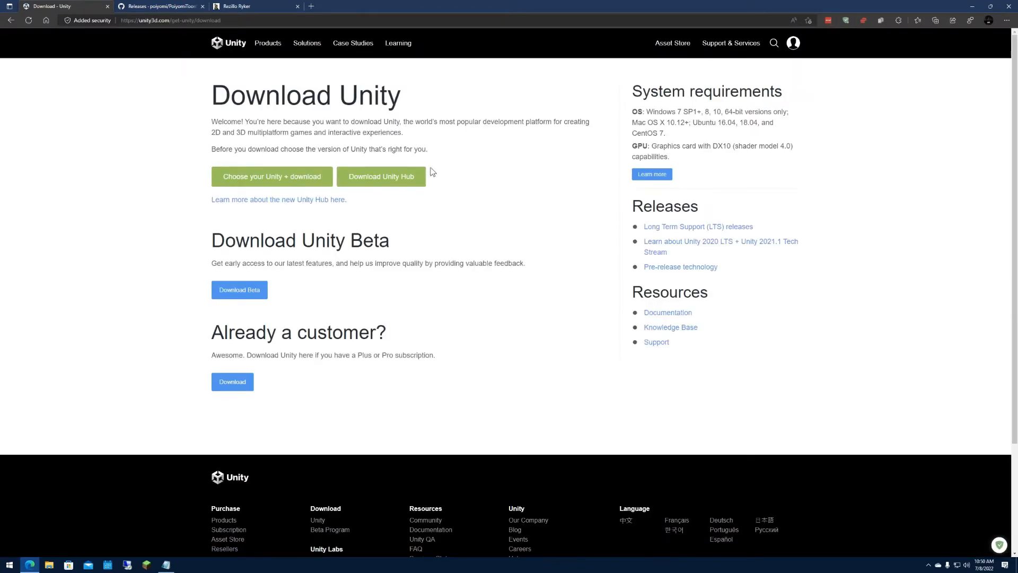
click(406, 176)
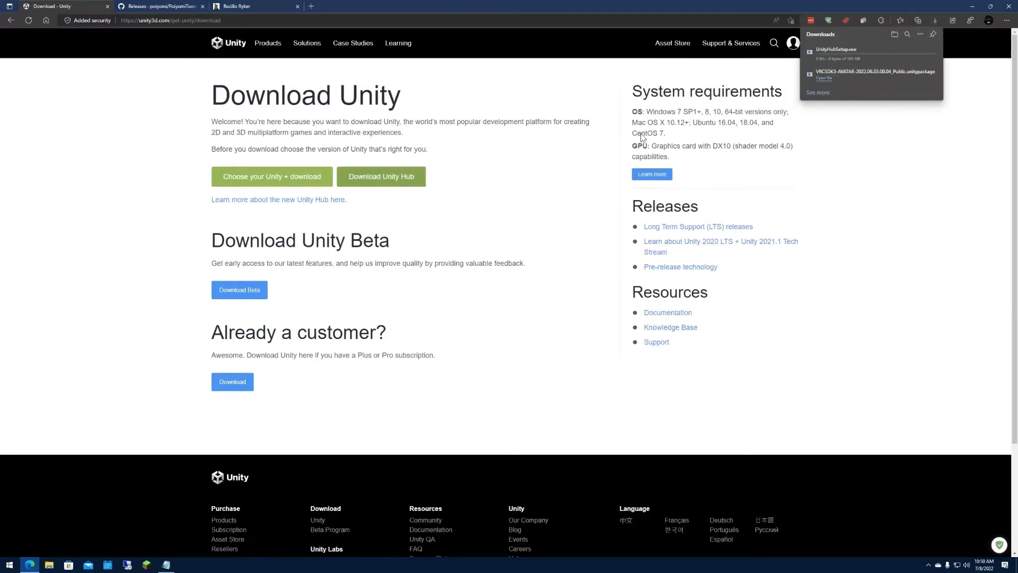
Install and launch Unity Hub from UnityHubSetup.exe, allowing its network access and skipping the offered editor installation.
click(863, 57)
click(484, 342)
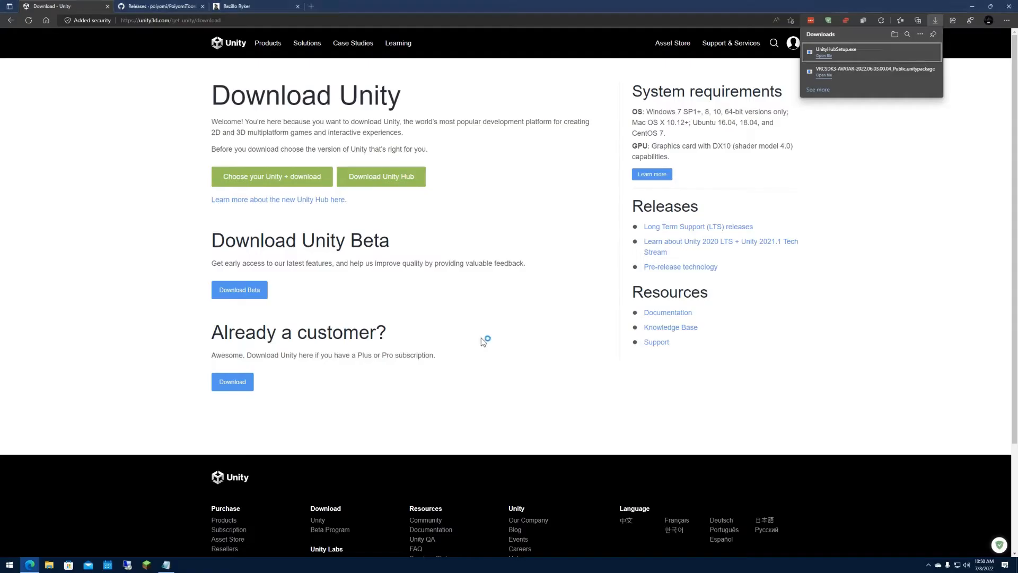
click(553, 346)
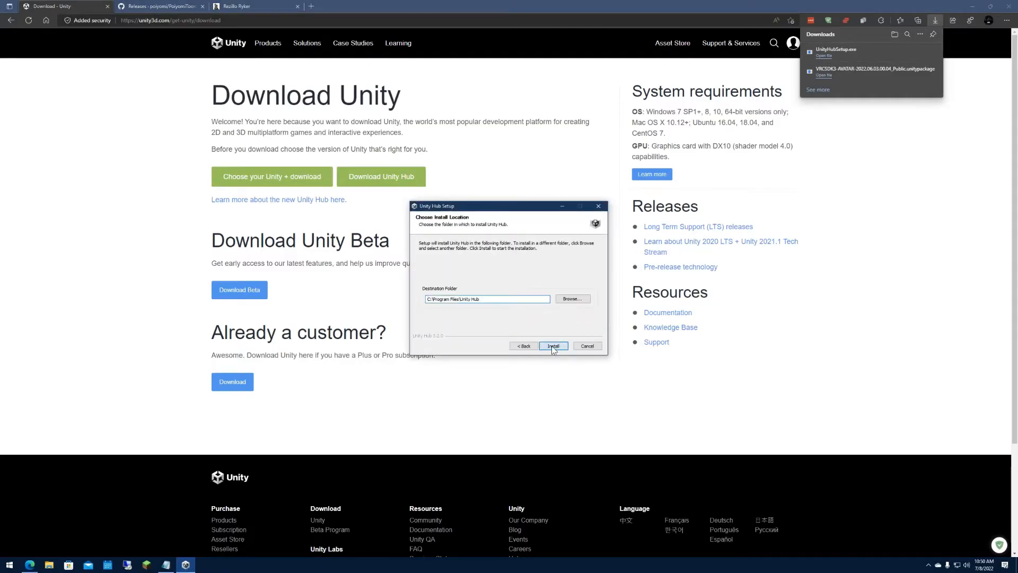
click(554, 346)
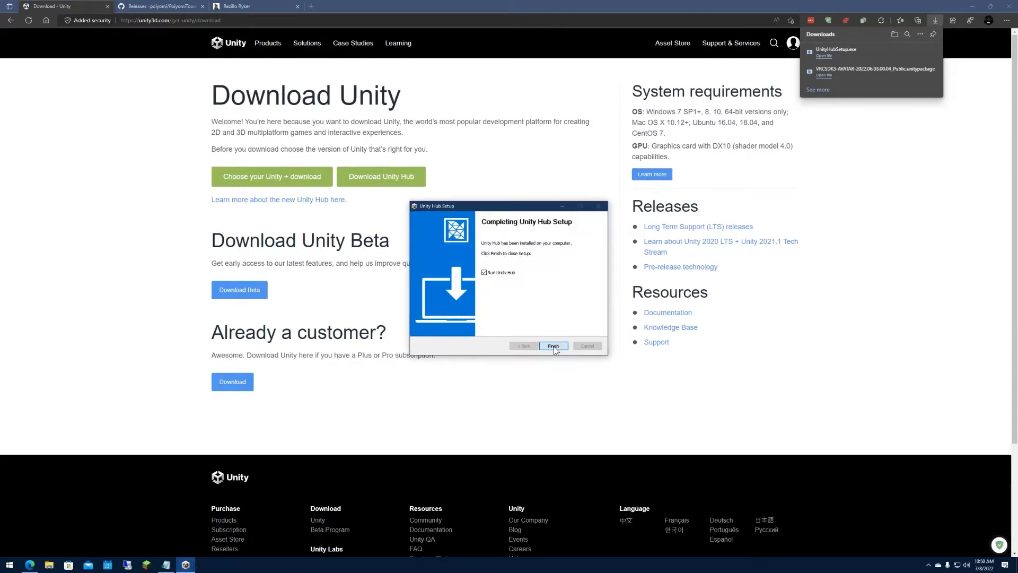
click(554, 346)
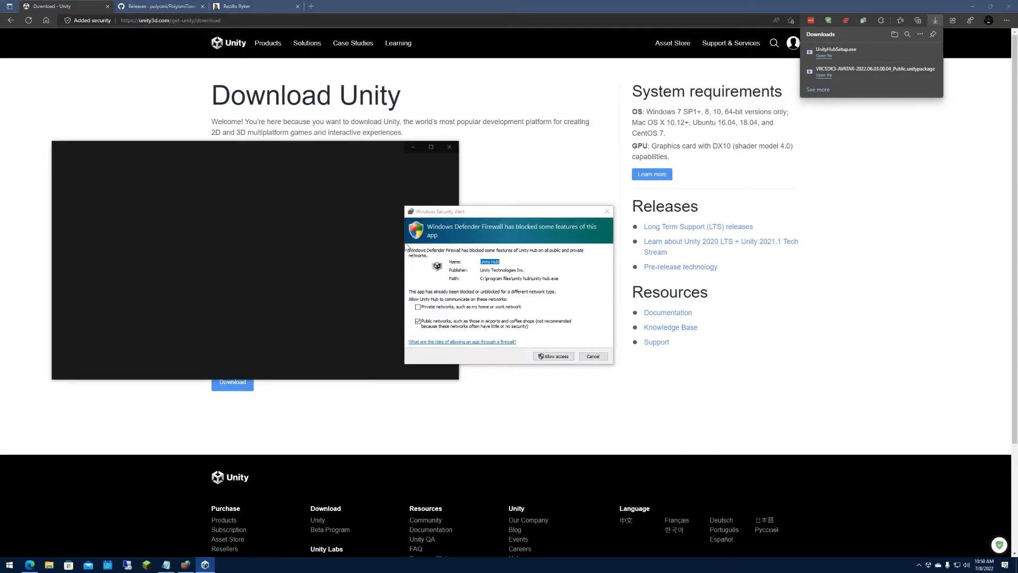
click(553, 355)
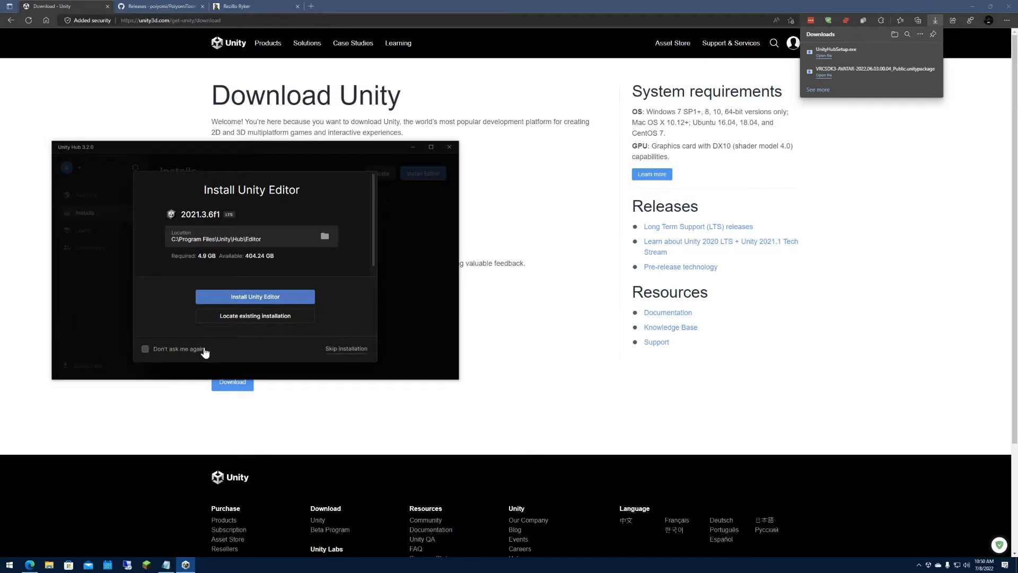
click(353, 350)
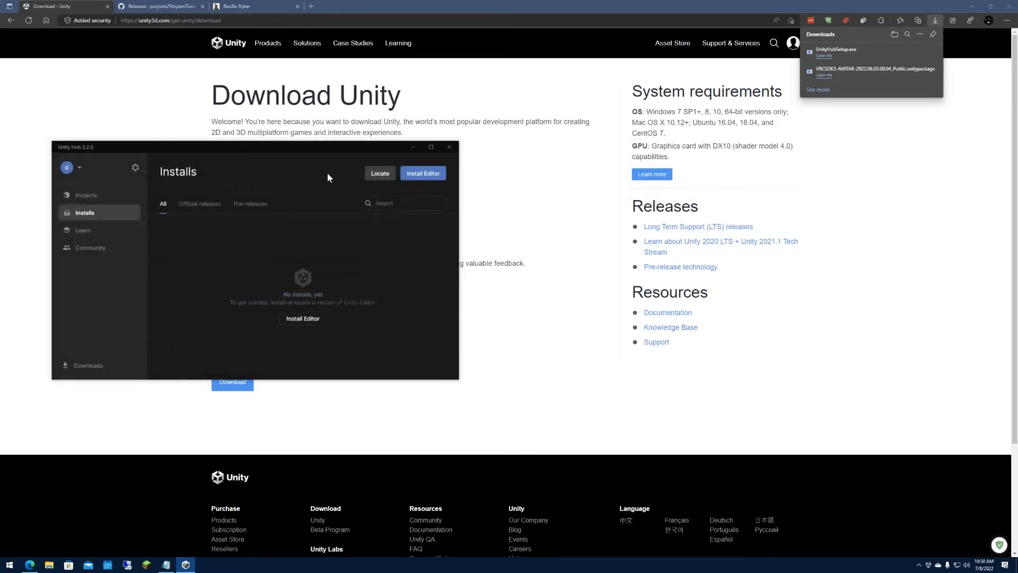
Return to VRChat's supported Unity version page in the browser and send the Unity 2019.4.31 release to Unity Hub for installation.
click(73, 57)
key(alt+Left)
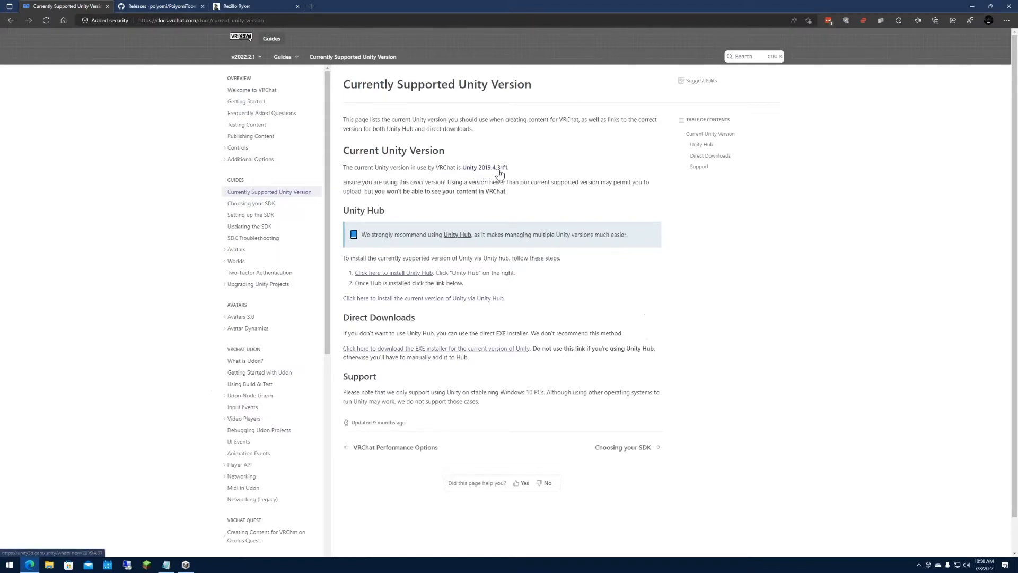
click(501, 170)
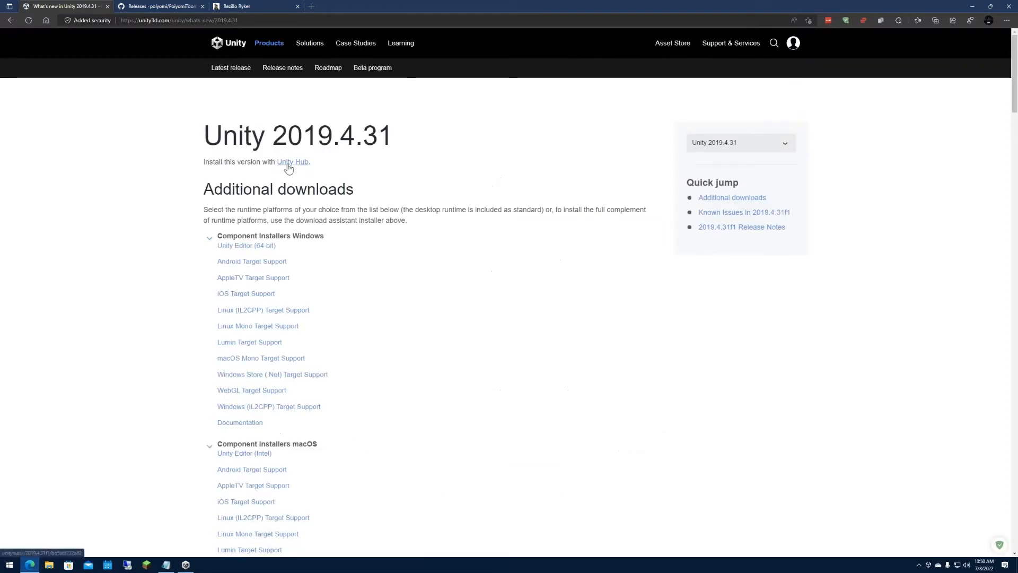
click(287, 163)
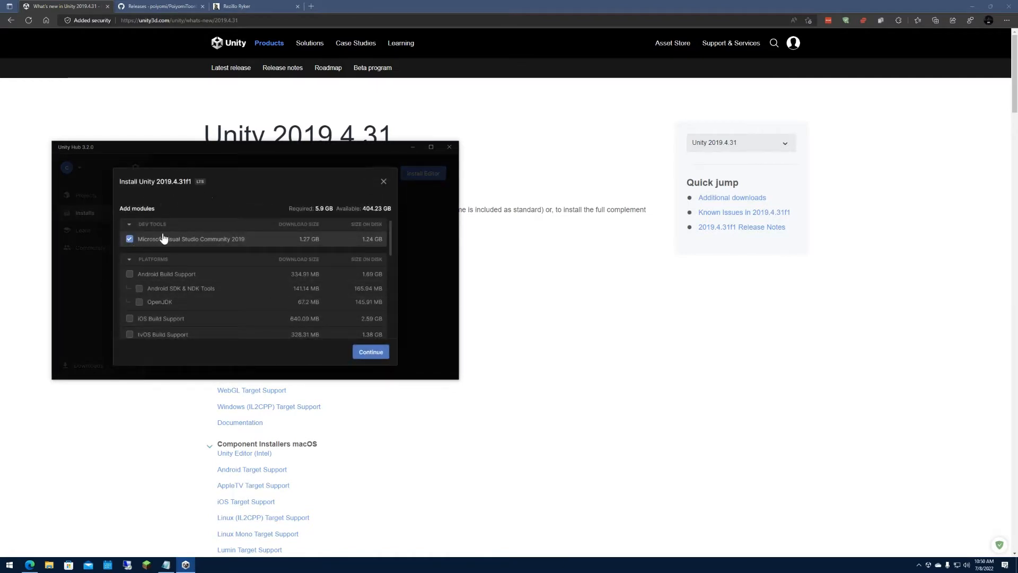
Install Unity 2019.4.31f1 with Visual Studio Community 2019 and Android Build Support, accepting the Visual Studio license terms.
click(130, 275)
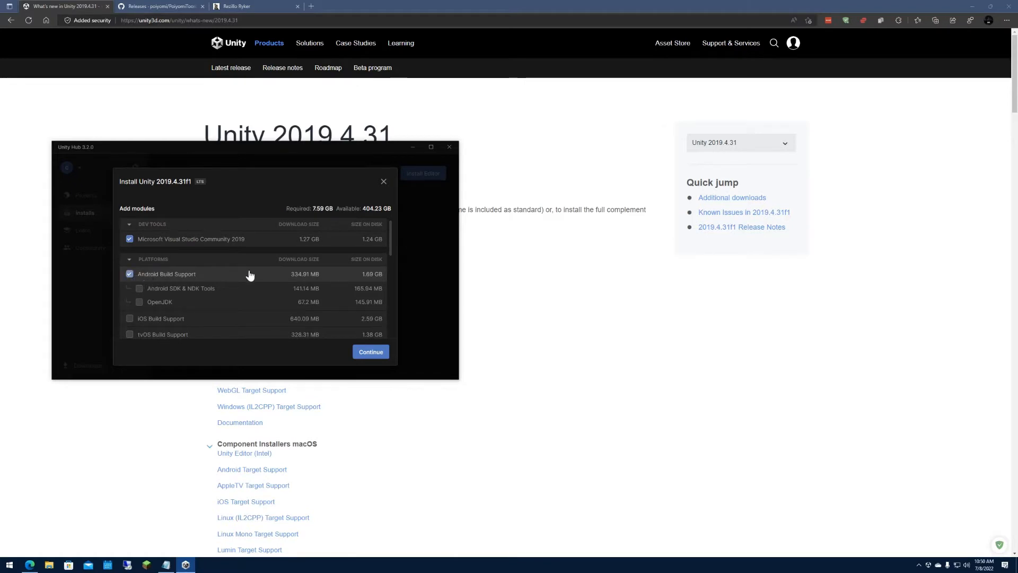
click(378, 353)
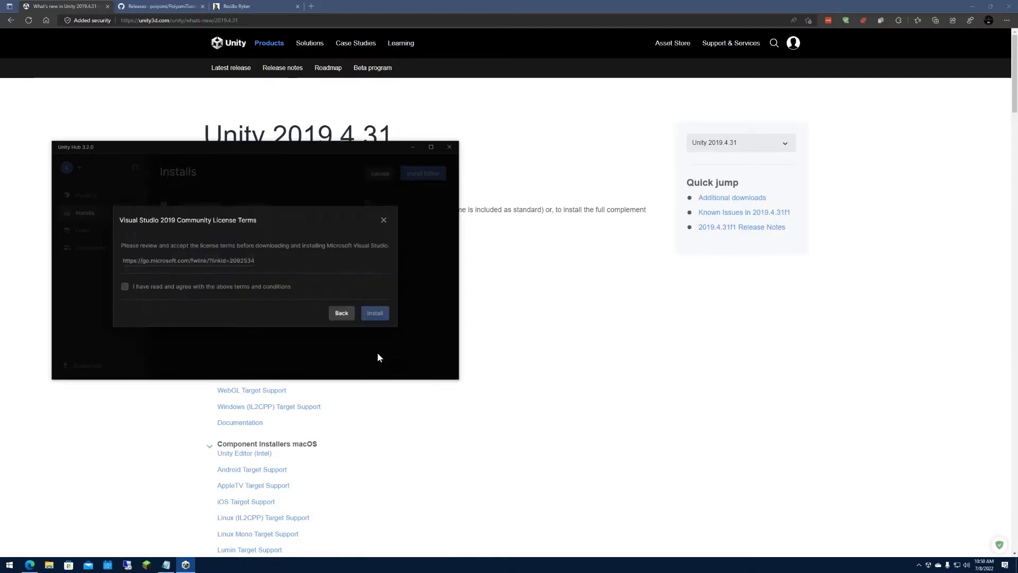
click(218, 291)
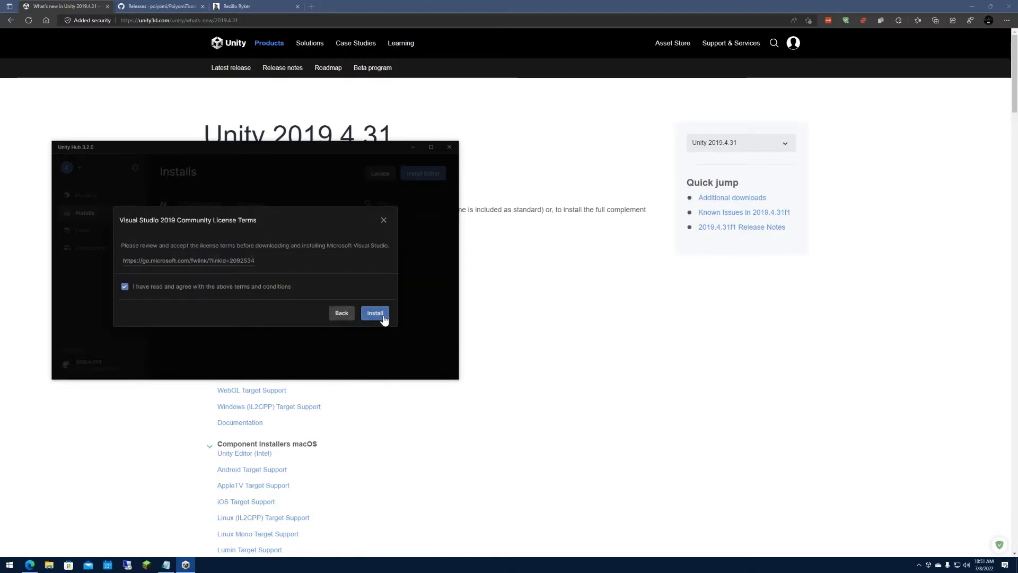
click(374, 314)
Check the installed components of Unity 2019.4.31f1 in the download history and close the history.
click(163, 211)
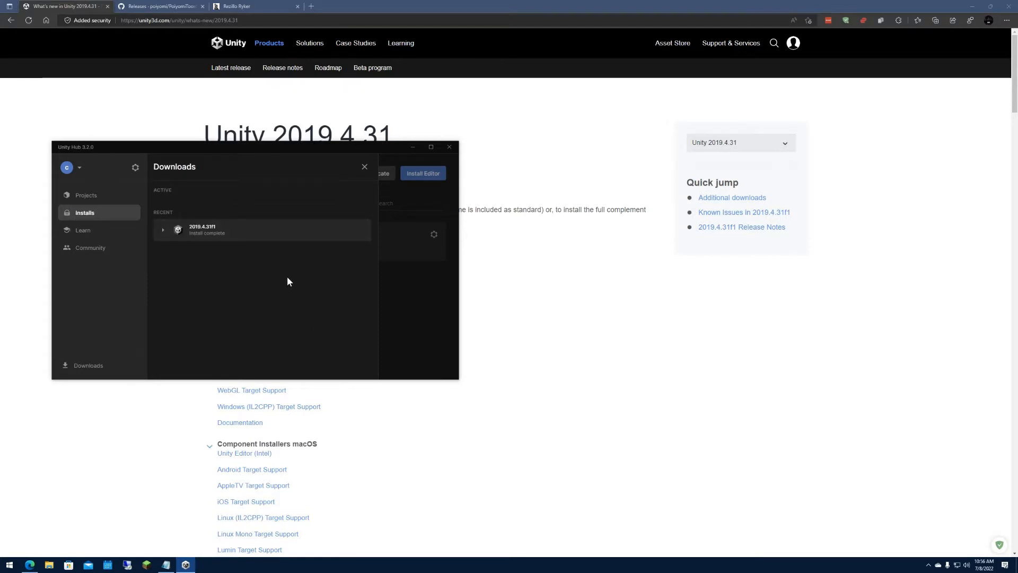
click(163, 232)
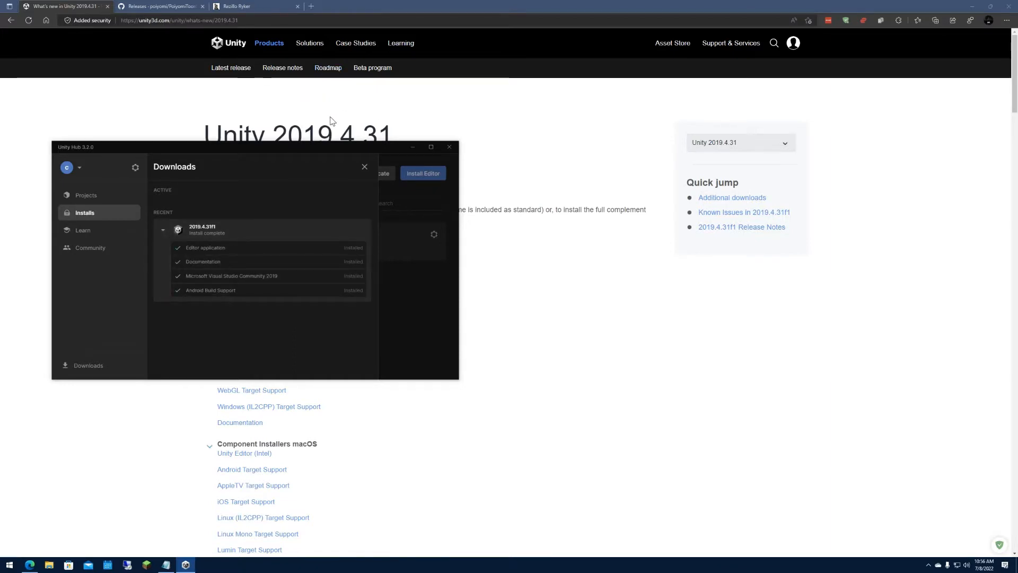
click(365, 166)
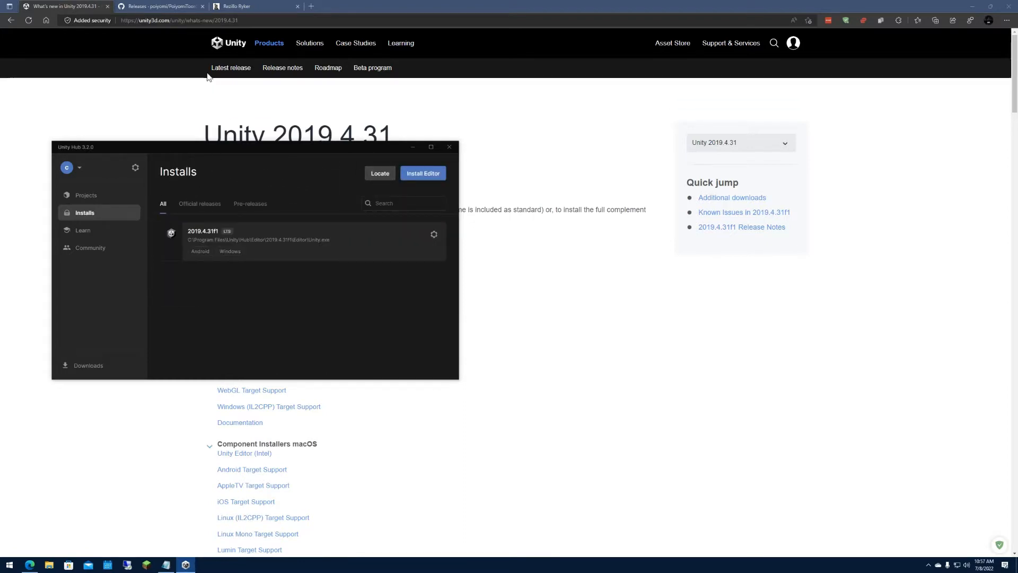
Download Poi.Toon.7.3.50.to.8.0.385.unitypackage from the PoiyomiToonShader releases page on GitHub.
click(179, 6)
click(414, 147)
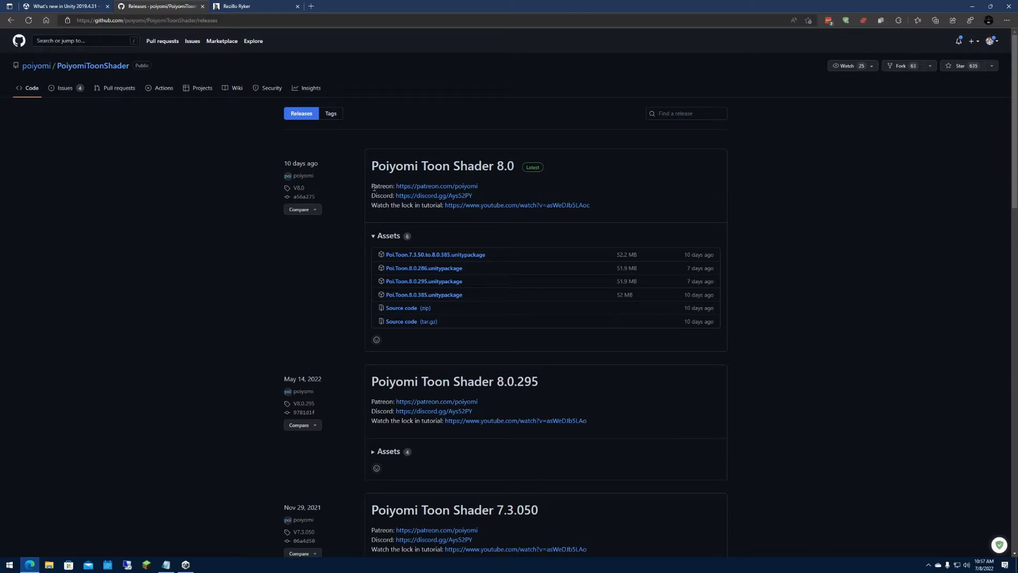
click(438, 257)
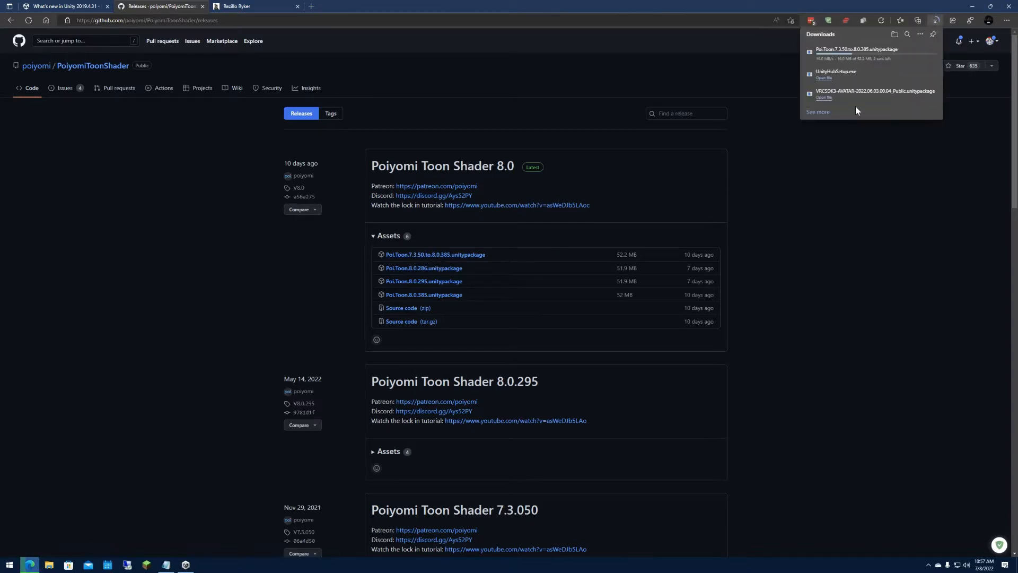
Open the content page of the purchased Canis Woof avatar from the creator's Gumroad store.
click(263, 5)
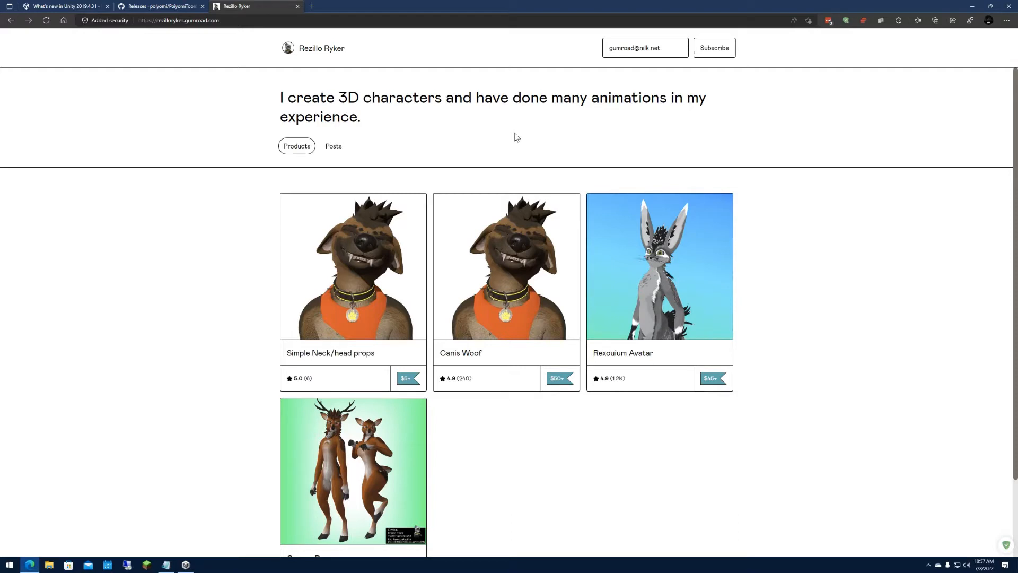
click(506, 229)
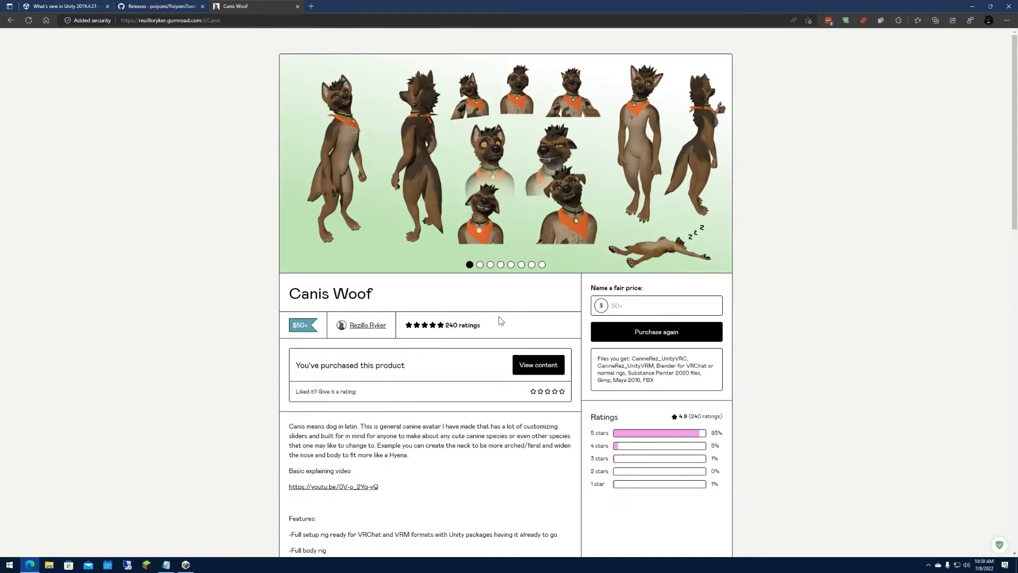
click(525, 367)
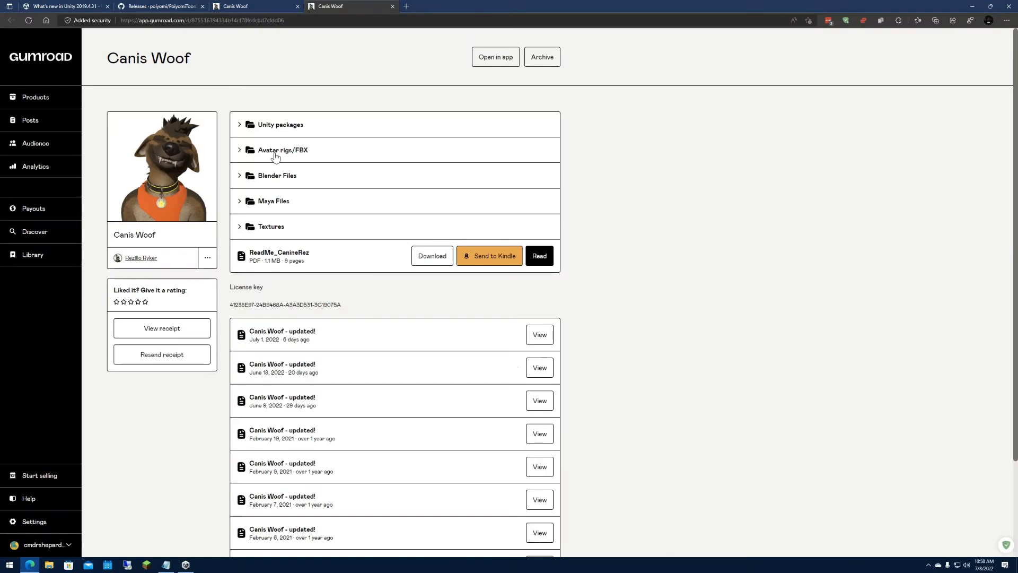
Download the CanineRez_UnityVRC_V011 file from the avatar's Unity packages folder.
click(239, 126)
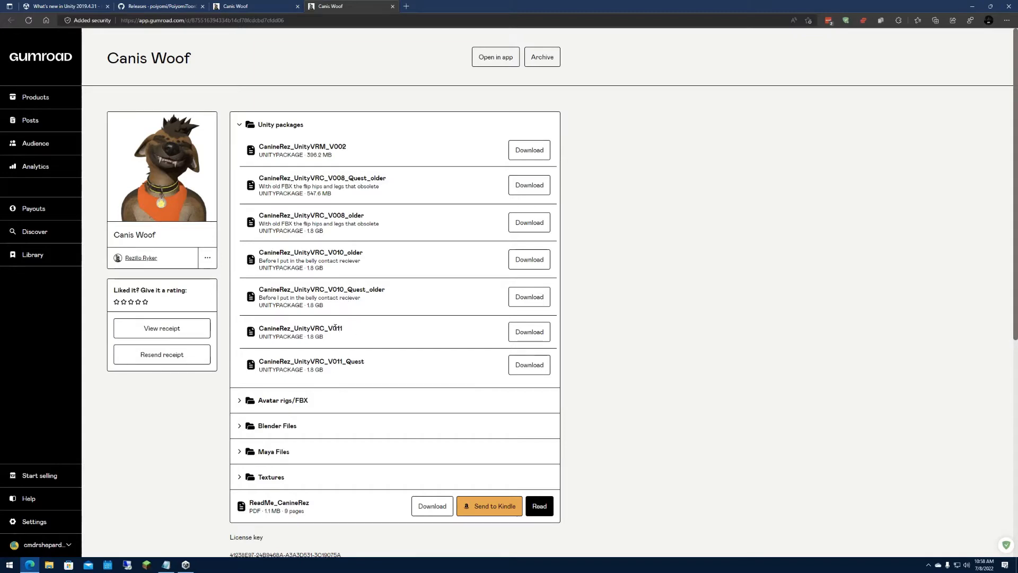
drag(274, 332, 319, 331)
click(303, 329)
click(312, 329)
click(322, 331)
click(527, 332)
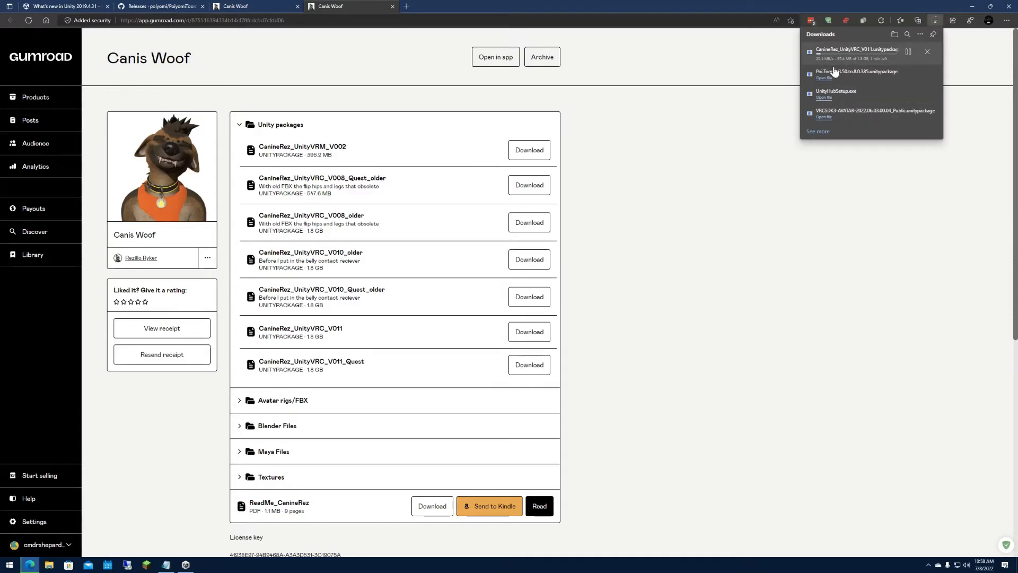
Switch to Unity Hub and create a 3D project named "Tutorial Project".
click(186, 565)
click(100, 197)
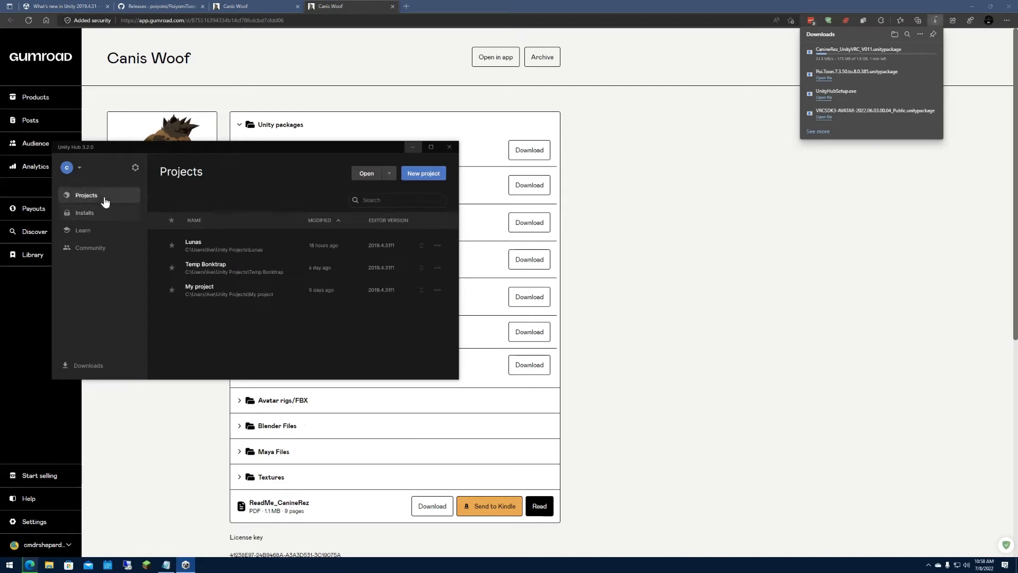
click(415, 174)
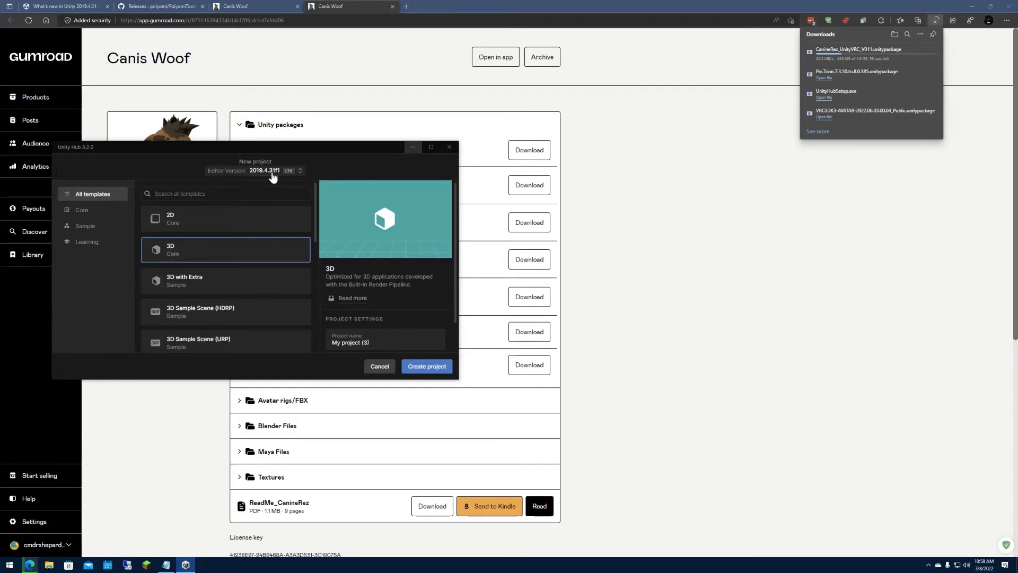
scroll(373, 315, down, 1)
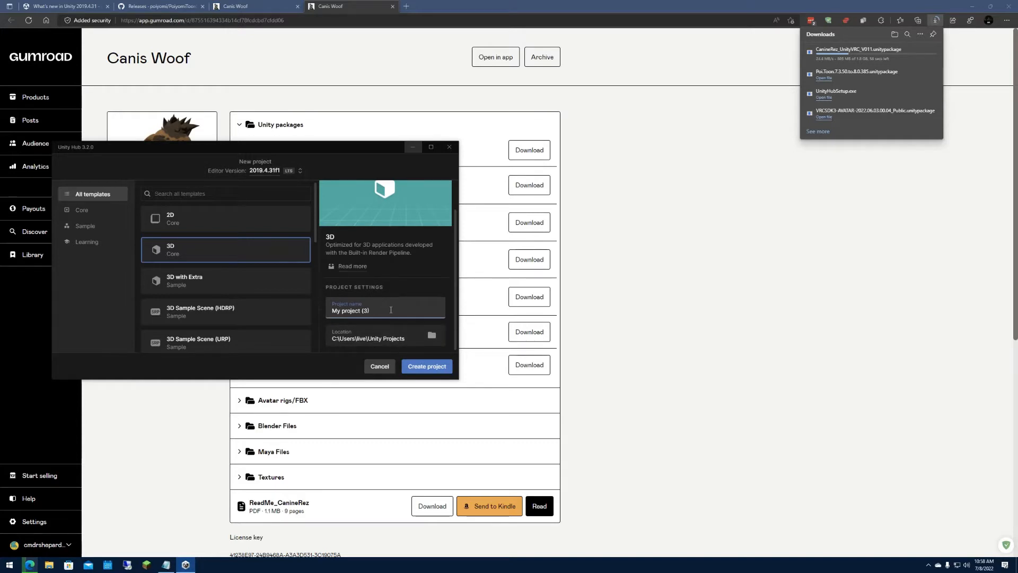
key(ctrl+a)
text(Tutorial Project)
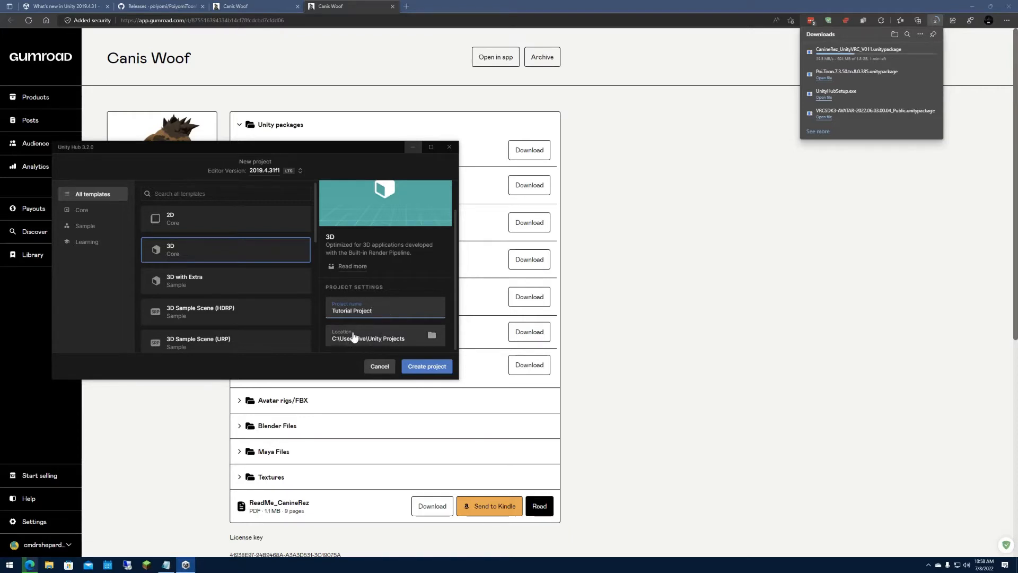
click(423, 371)
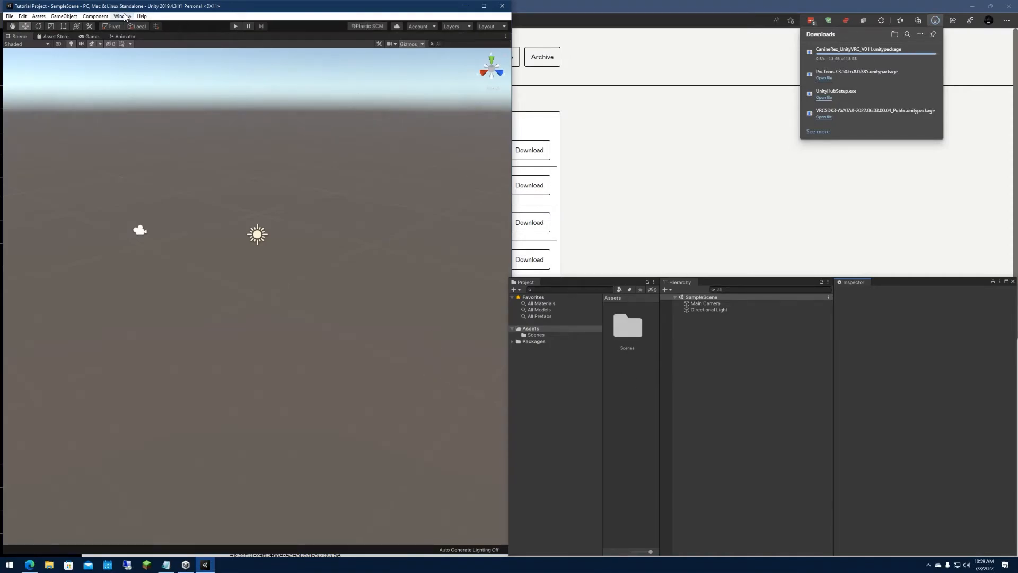
Arrange the maximized Unity editor in the Default layout, with a wider Project folder tree and SampleScene expanded in the Hierarchy.
click(142, 16)
click(492, 27)
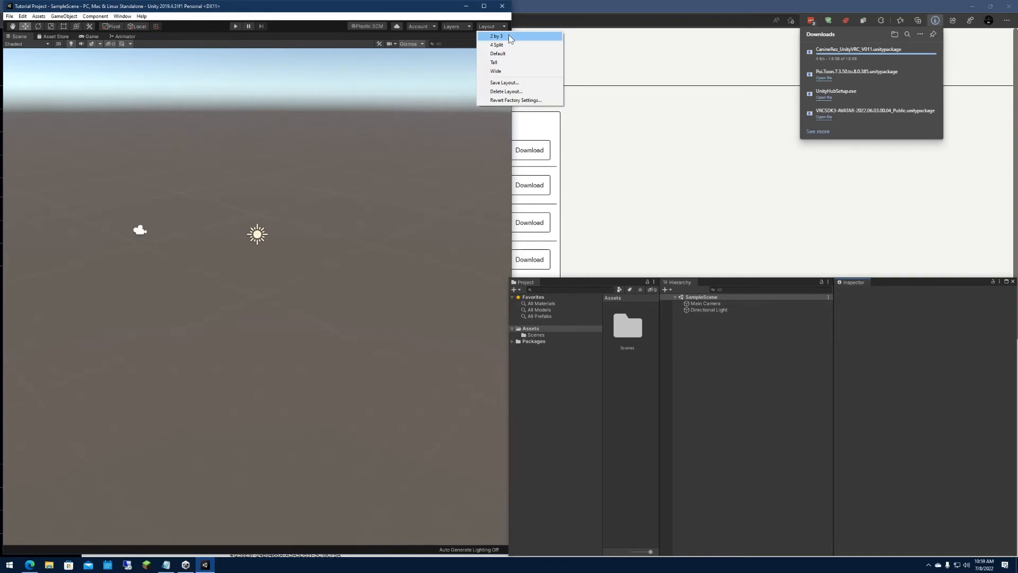
click(498, 54)
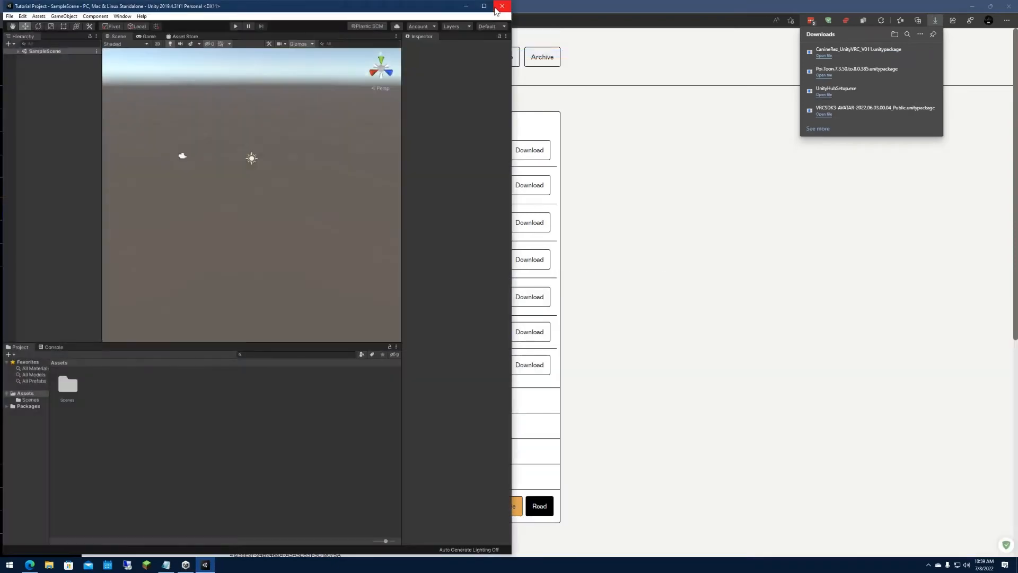
click(484, 5)
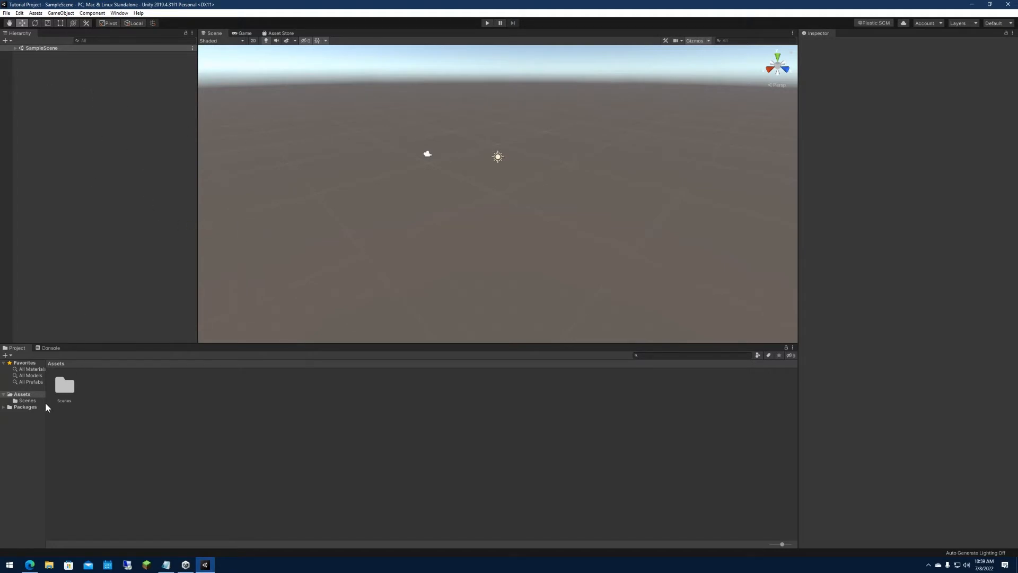
drag(45, 406, 103, 410)
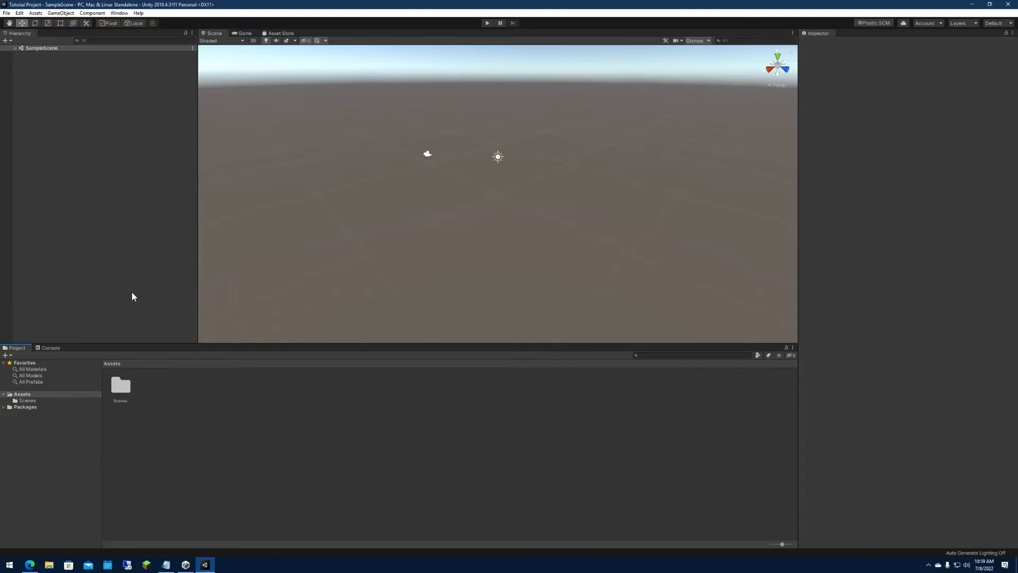
click(15, 49)
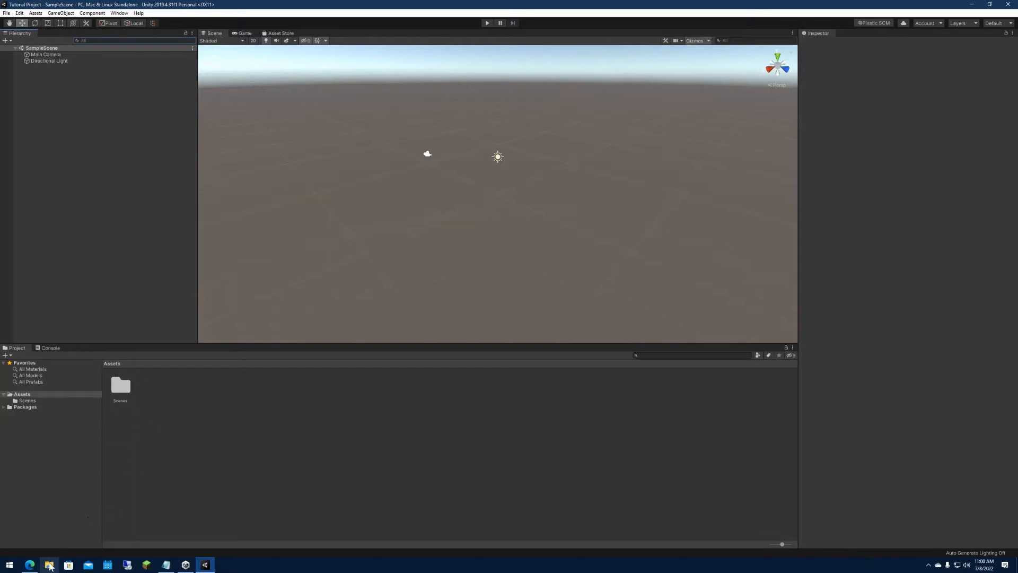
Import all contents of VRCSDK3-AVATAR-2022.06.03.00.04_Public.unitypackage from the Downloads folder into the project's Assets.
click(50, 566)
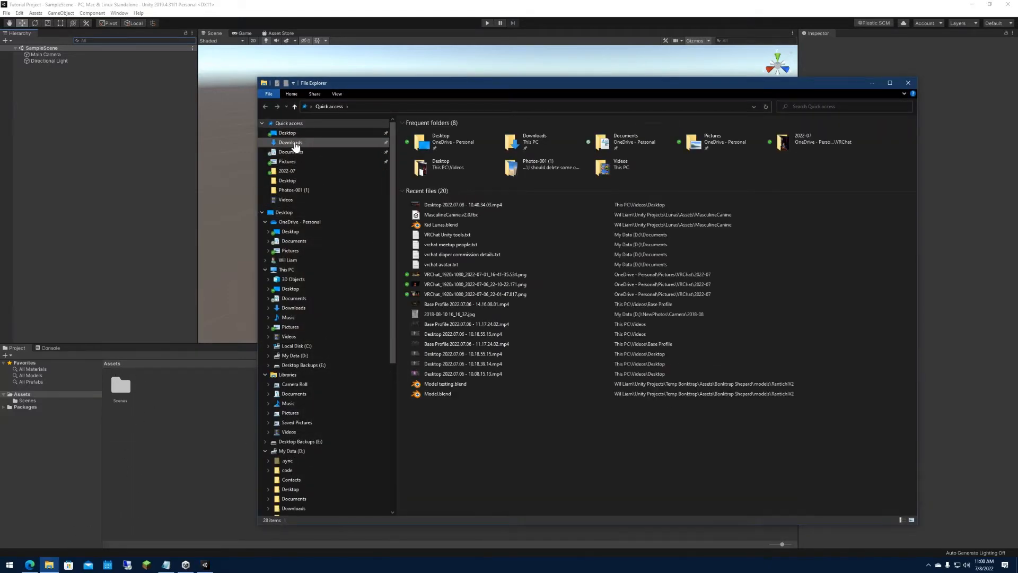
click(292, 143)
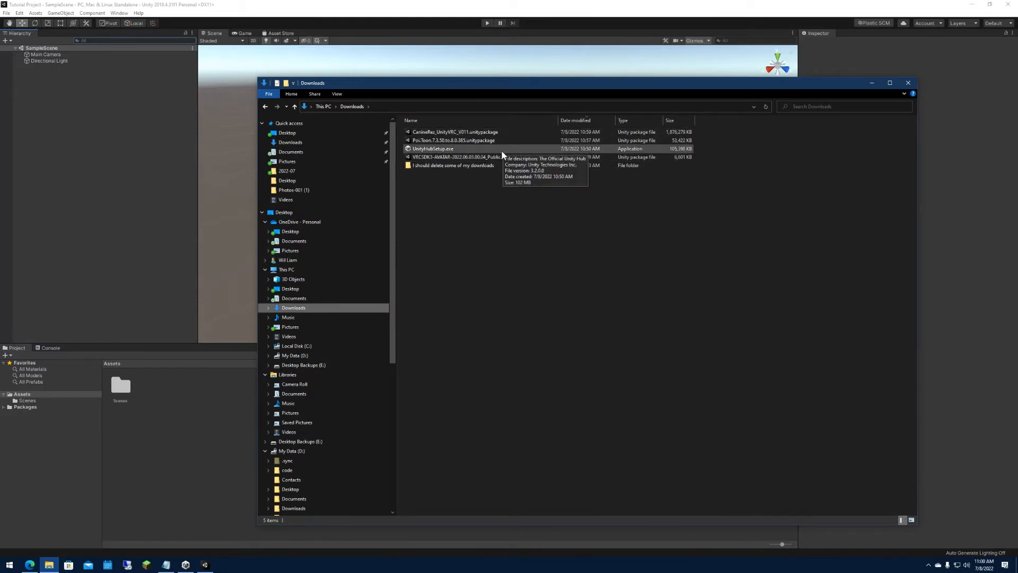
drag(502, 159, 200, 412)
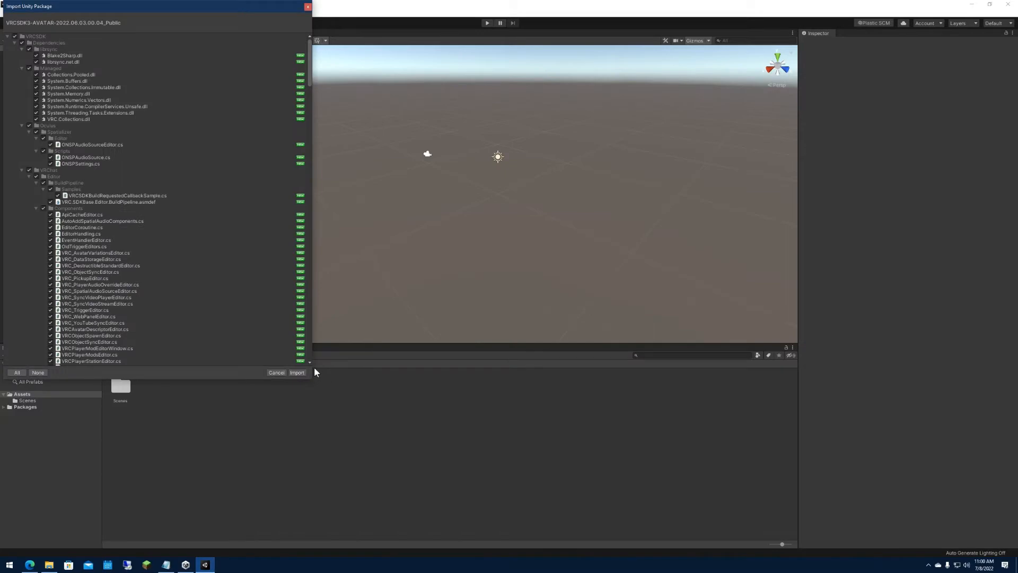
drag(312, 70, 308, 106)
drag(239, 10, 399, 83)
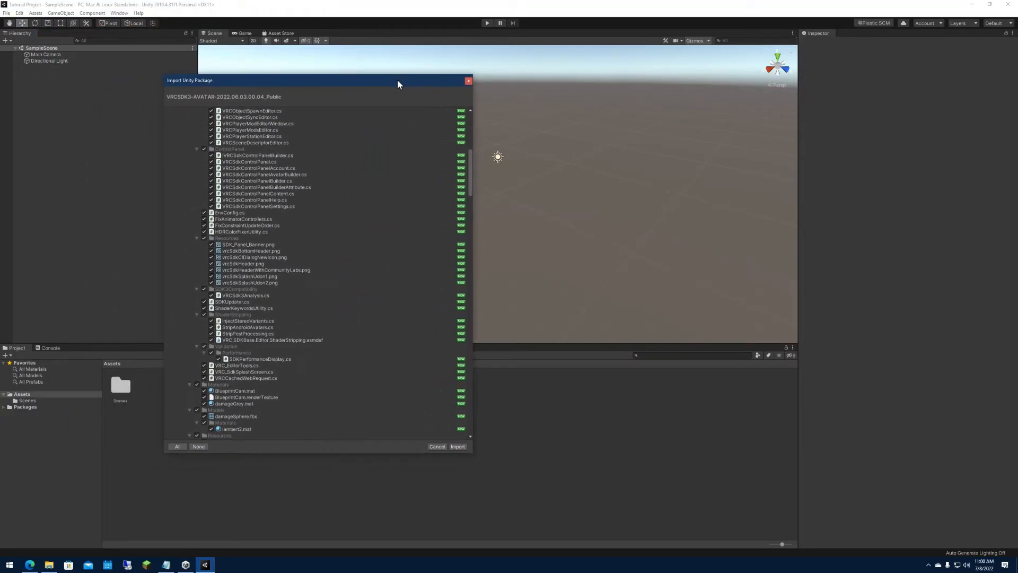
drag(472, 165, 469, 416)
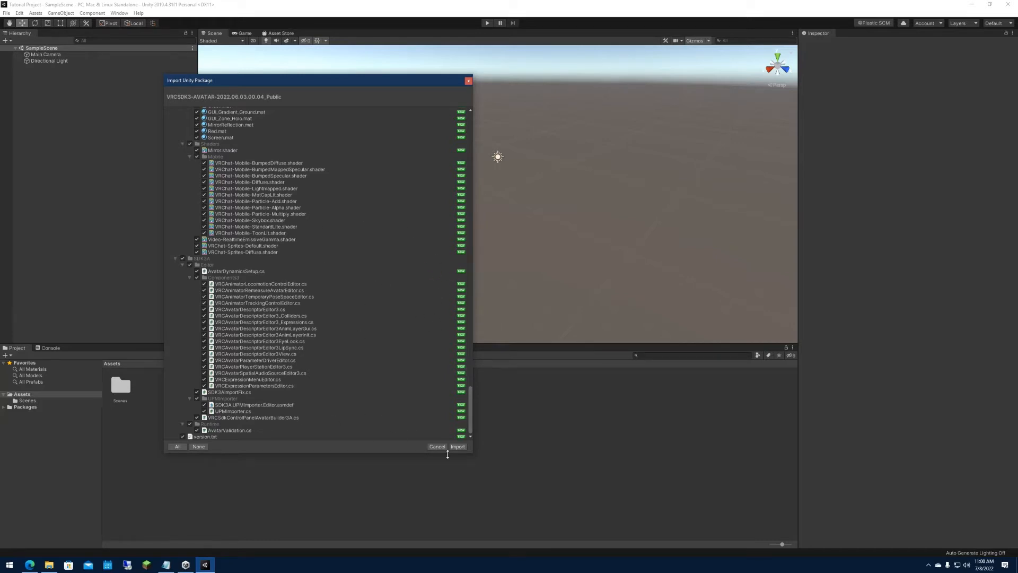
click(458, 447)
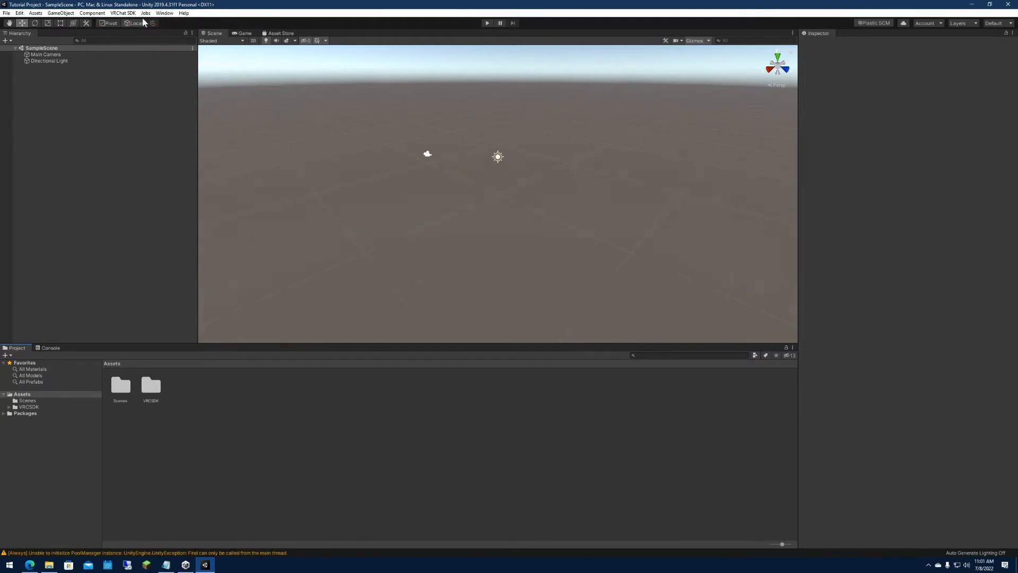
View the VRChat SDK splash screen and close it.
click(123, 13)
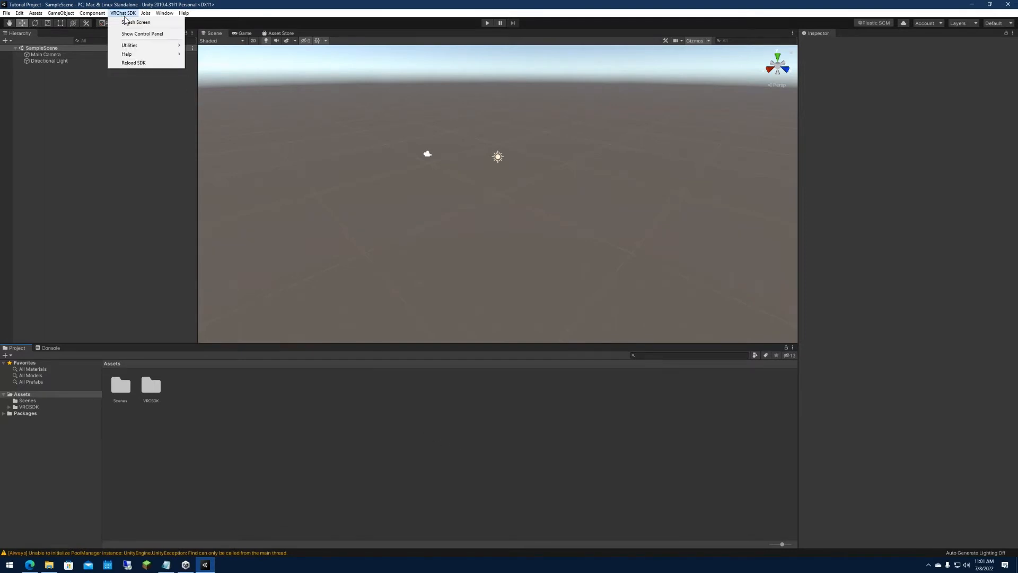
click(132, 22)
drag(413, 222, 327, 175)
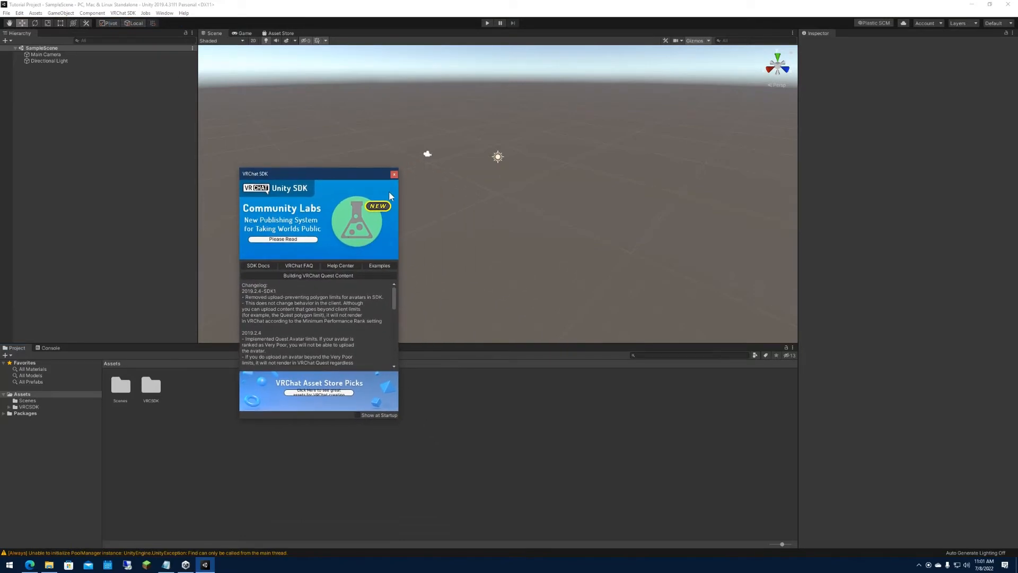
click(394, 174)
Open the VRChat SDK control panel, dock it beside the Inspector and bring the Inspector back to the front.
click(123, 13)
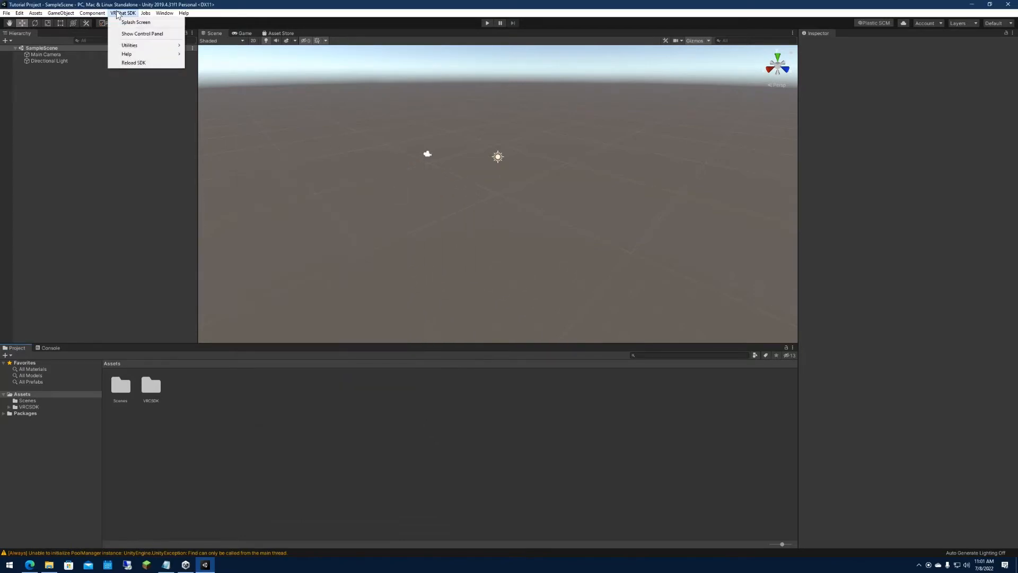
click(138, 34)
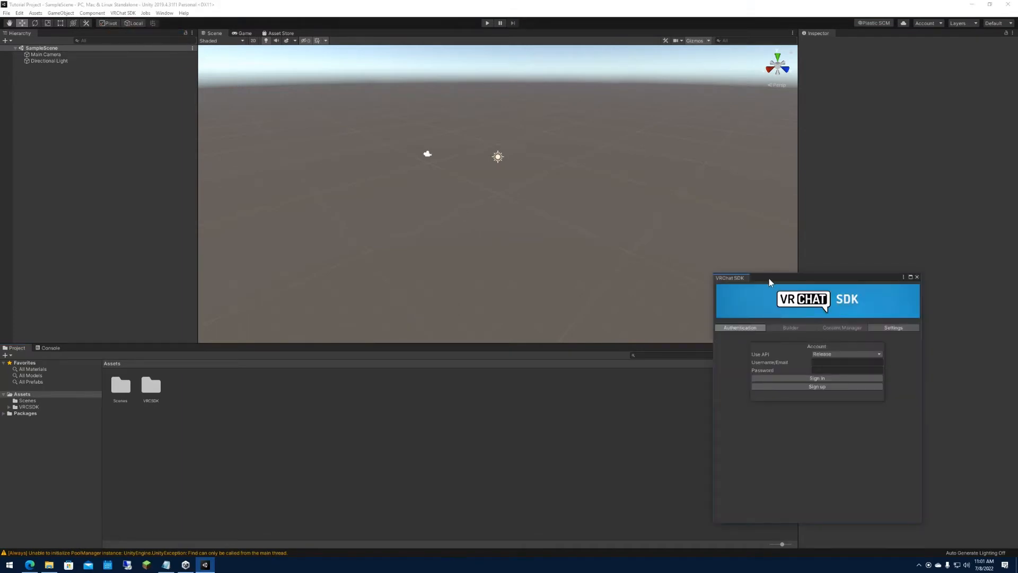
drag(771, 282, 662, 220)
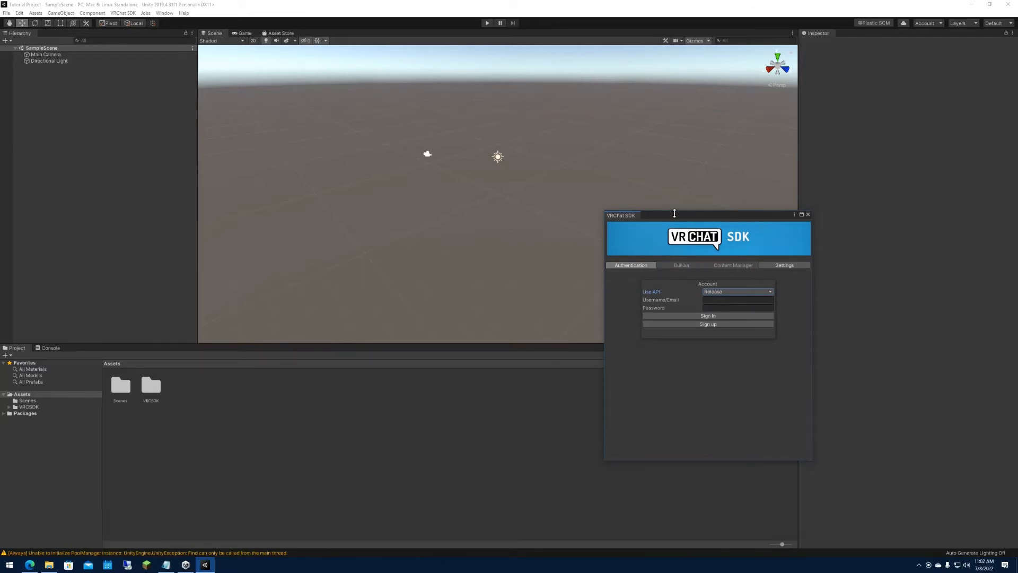
drag(631, 216, 849, 42)
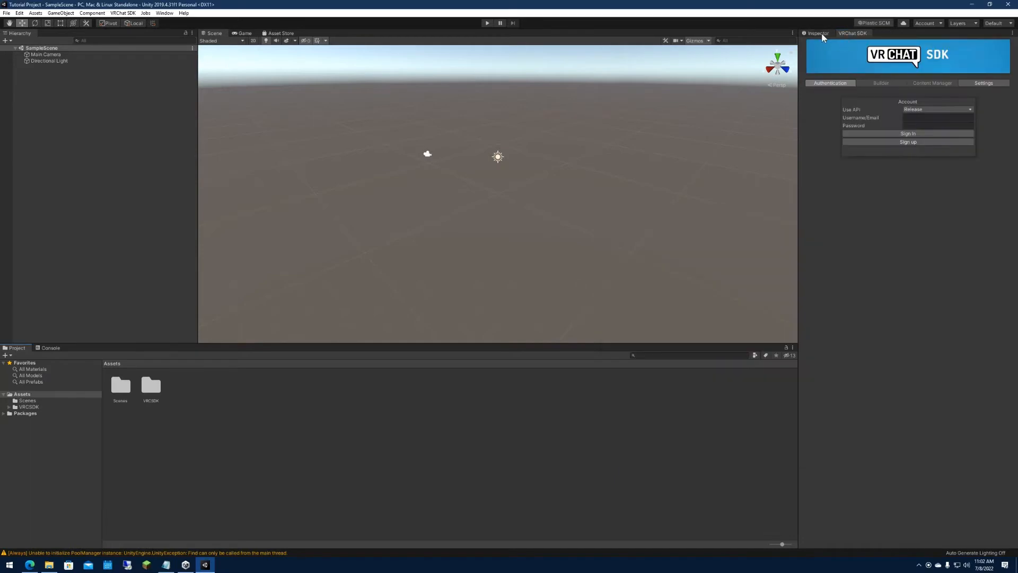
click(821, 34)
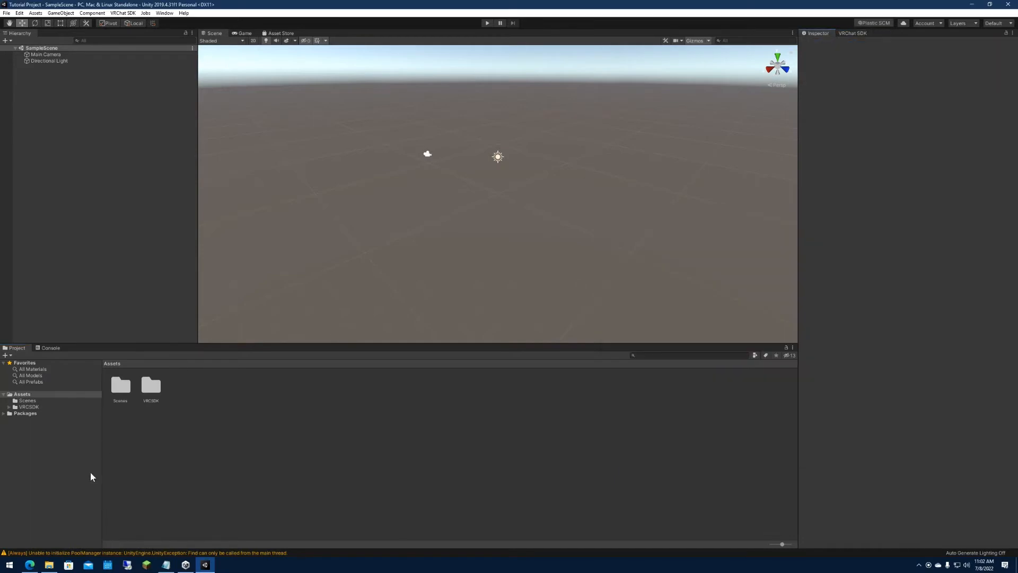
Import all contents of Poi.Toon.7.3.50.to.8.0.385.unitypackage from the Downloads folder into the project.
click(49, 565)
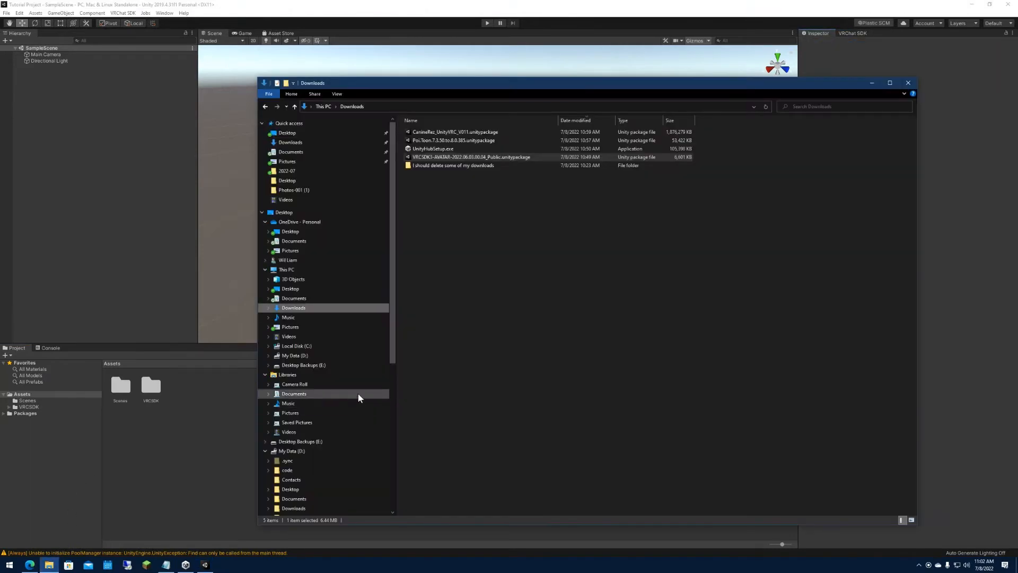
click(448, 140)
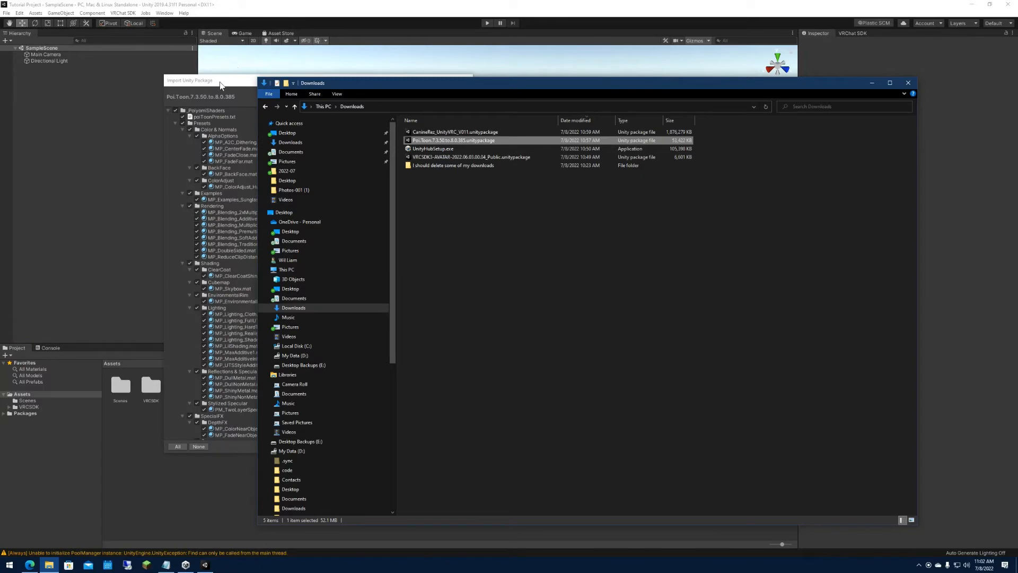
click(220, 82)
drag(471, 133, 459, 433)
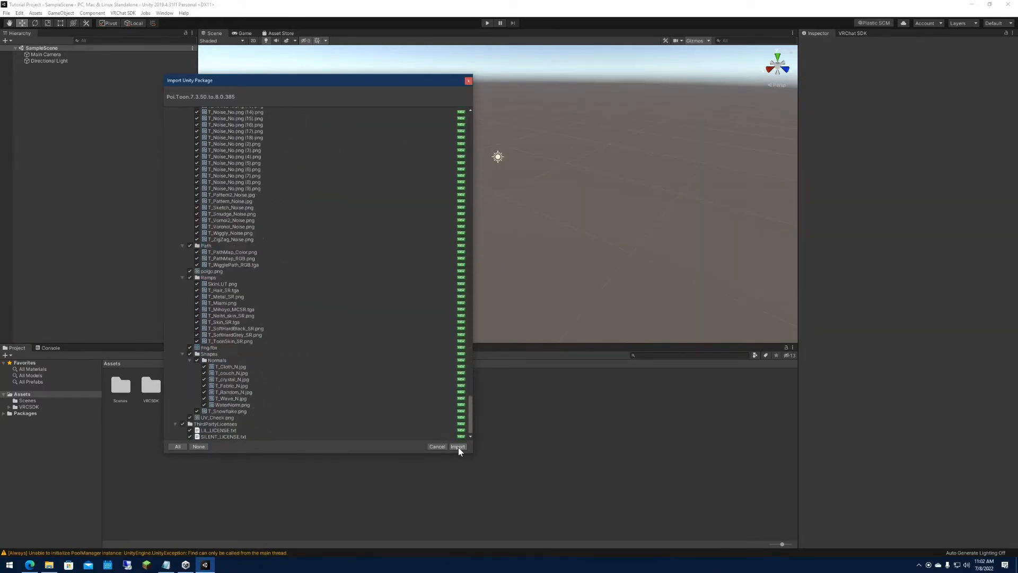
click(458, 447)
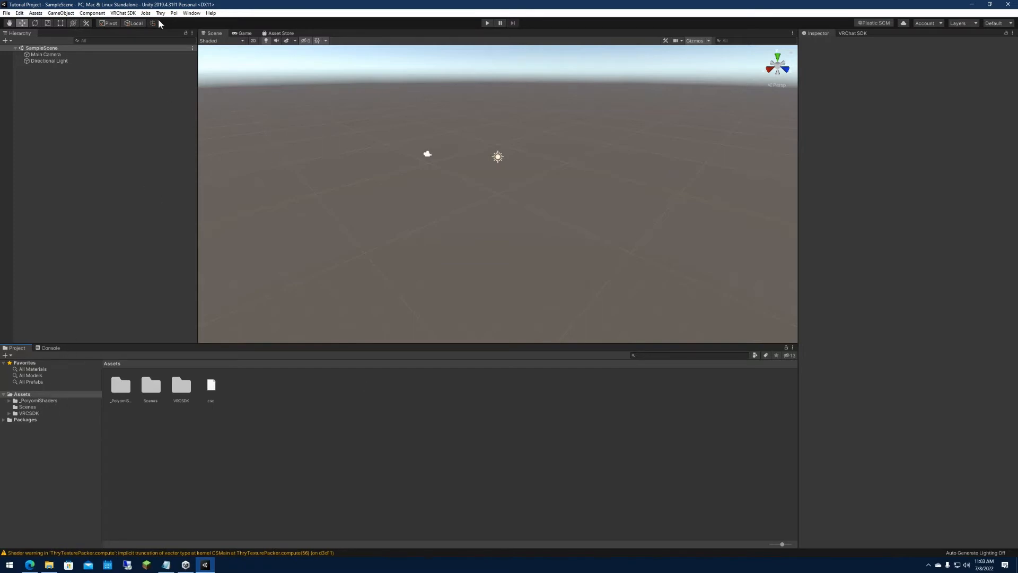
click(174, 13)
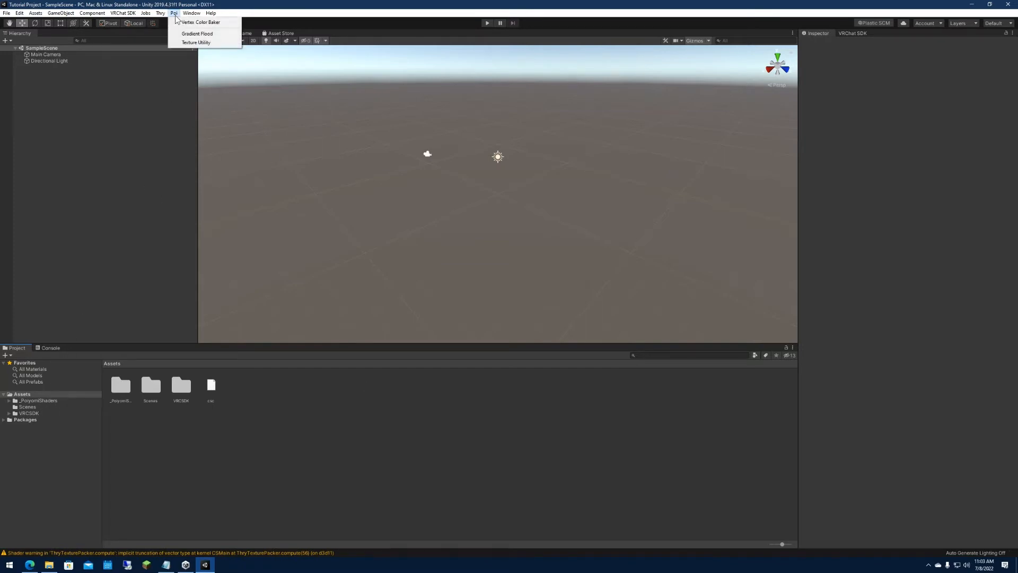
click(159, 186)
Import all contents of CanineRez_UnityVRC_V011.unitypackage from the Downloads folder into the project's Assets.
click(49, 565)
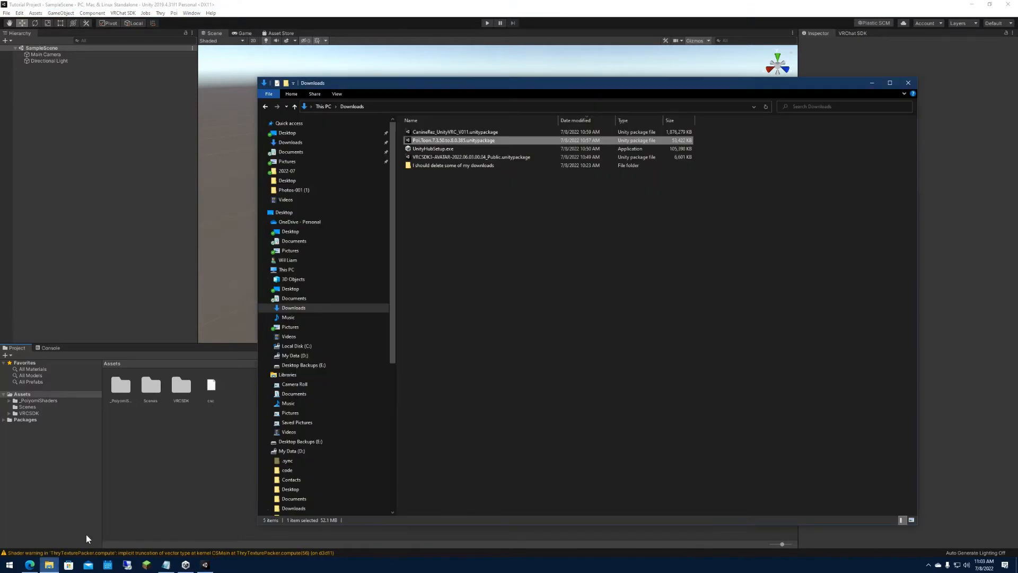
click(454, 212)
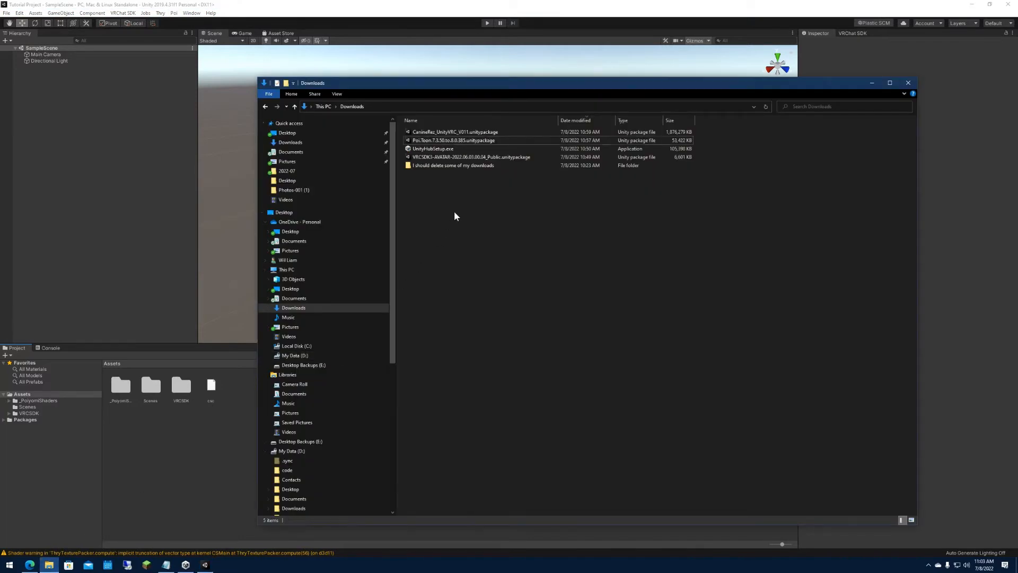
click(462, 135)
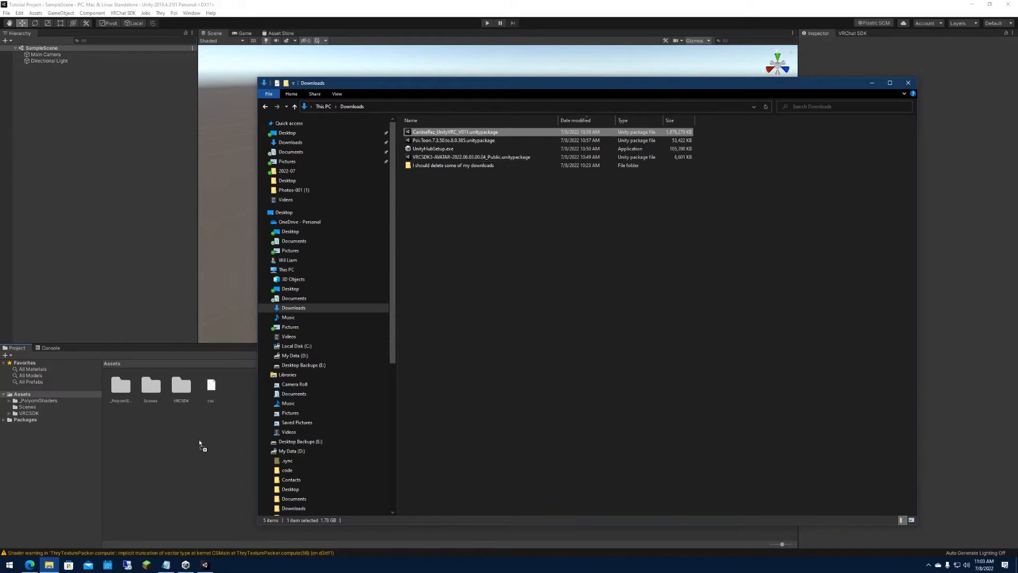
drag(200, 444, 201, 440)
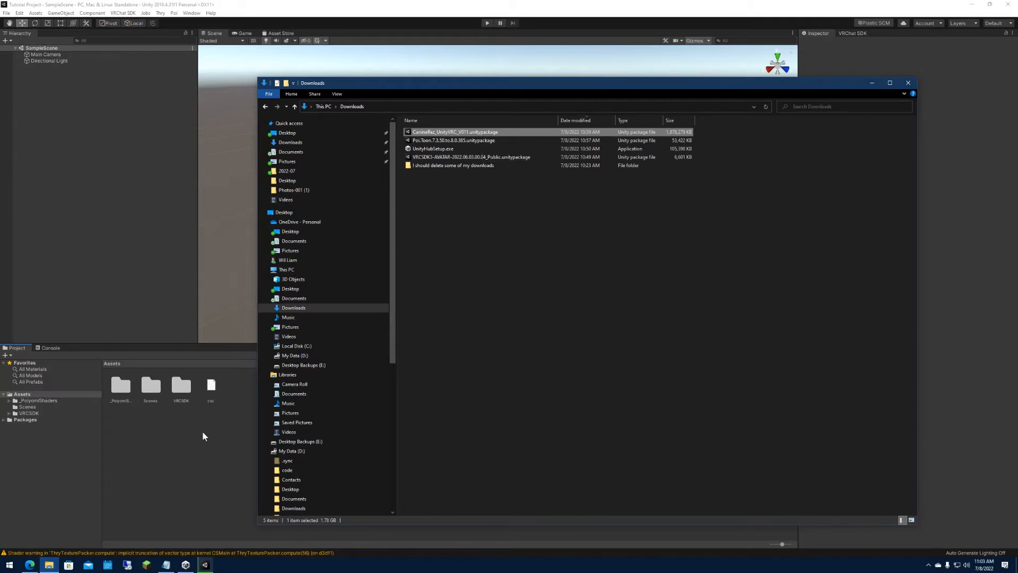
click(386, 16)
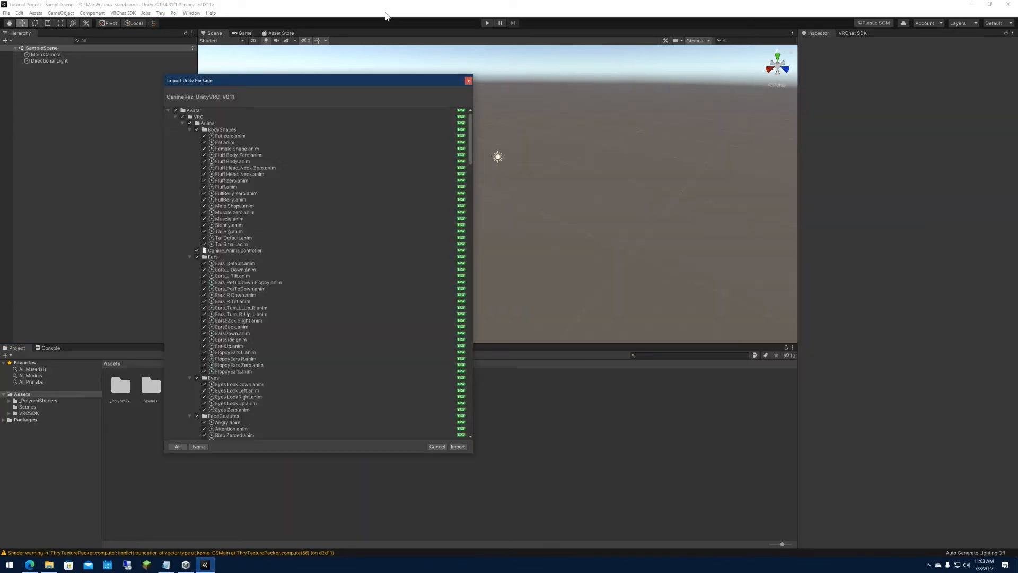
click(458, 446)
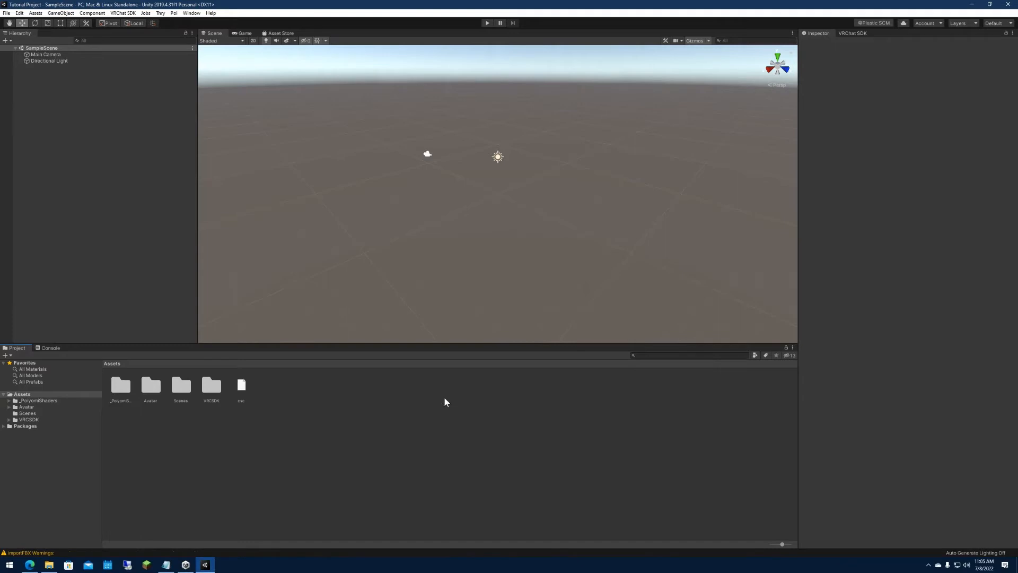
Select the Canine_V008 ((OpenMeFirst)) scene in Assets/Avatar/VRC/Scenes, with the asset thumbnails enlarged.
click(33, 420)
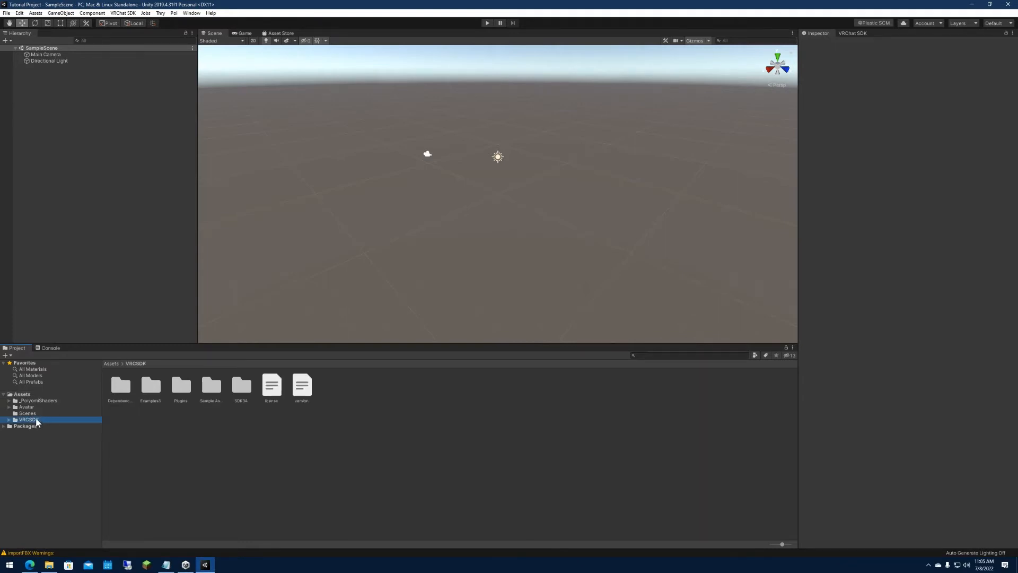
click(40, 401)
click(38, 408)
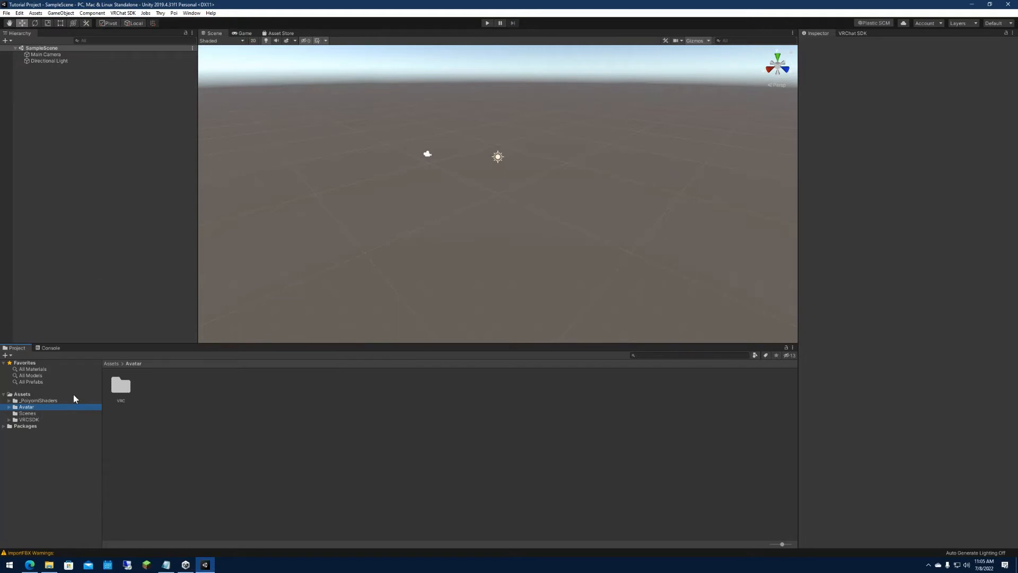
double_click(122, 384)
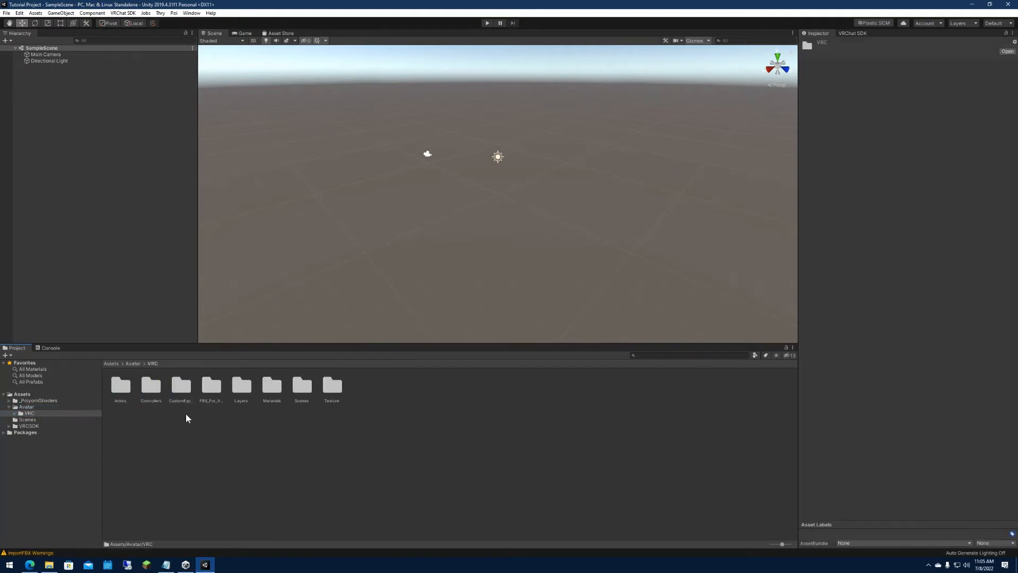
double_click(300, 390)
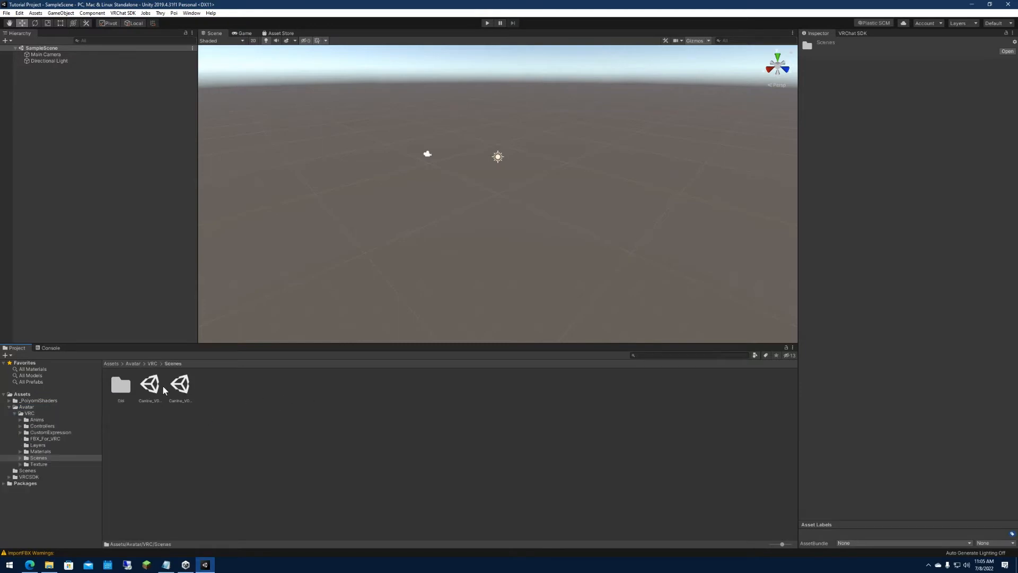
drag(782, 545, 789, 545)
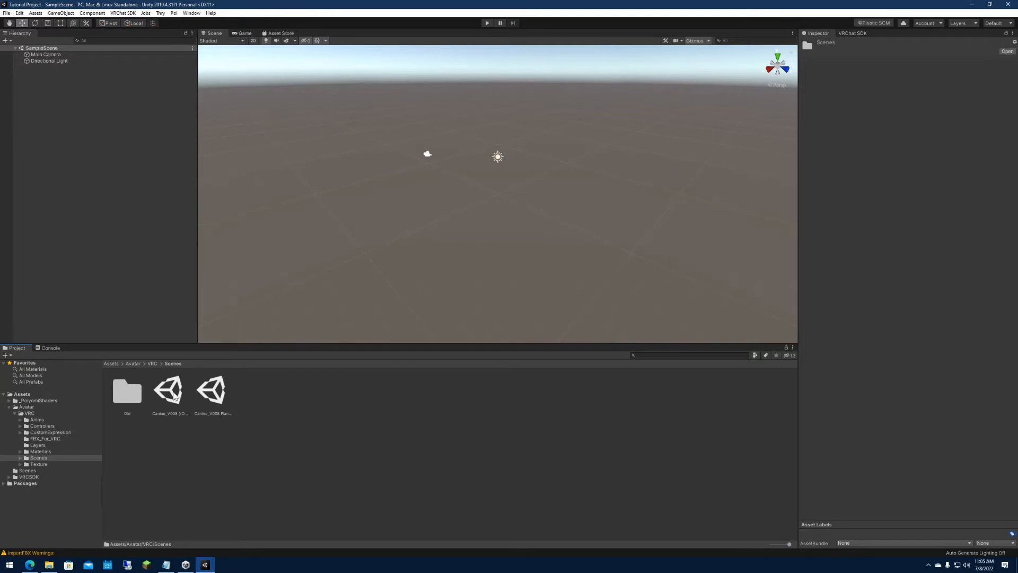
click(174, 396)
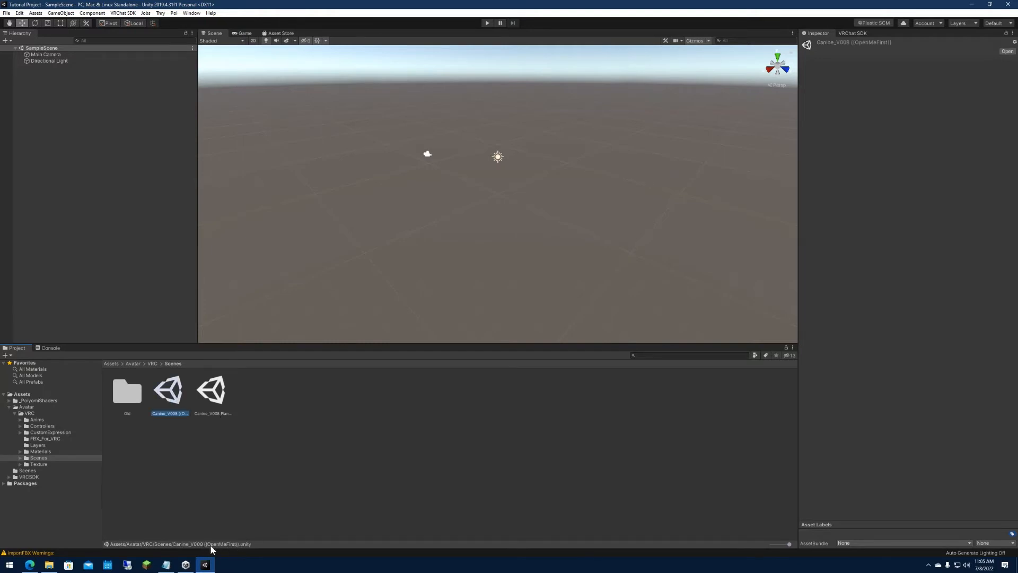
Open the Canine_V008 ((OpenMeFirst)) scene instead of the Plantigrade one.
click(213, 407)
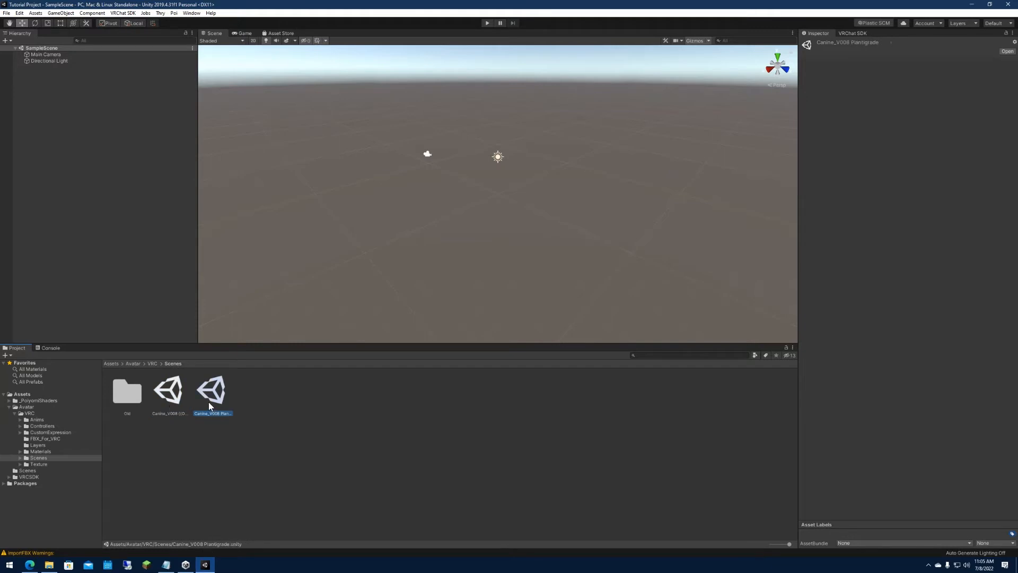
click(176, 394)
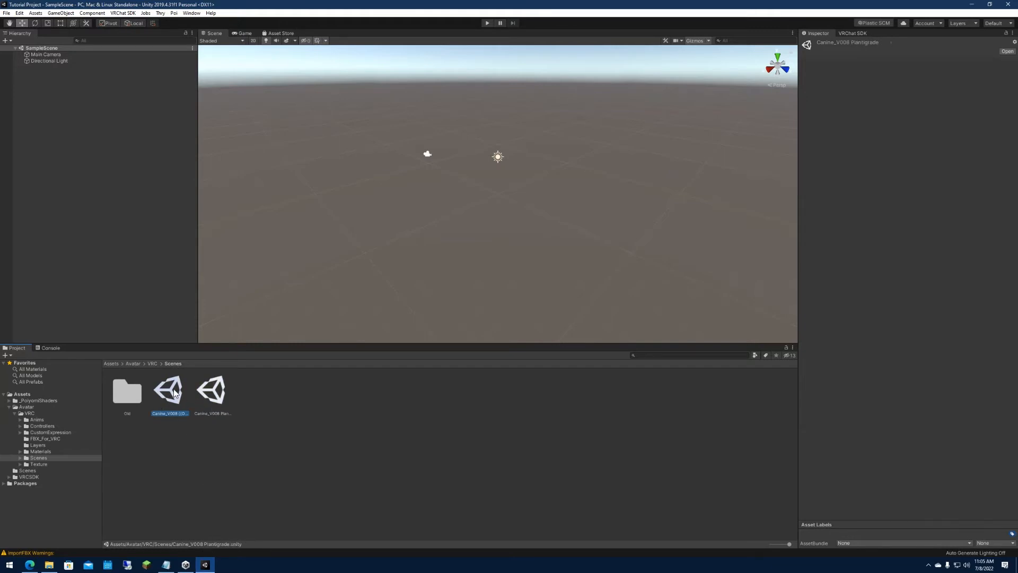
double_click(176, 394)
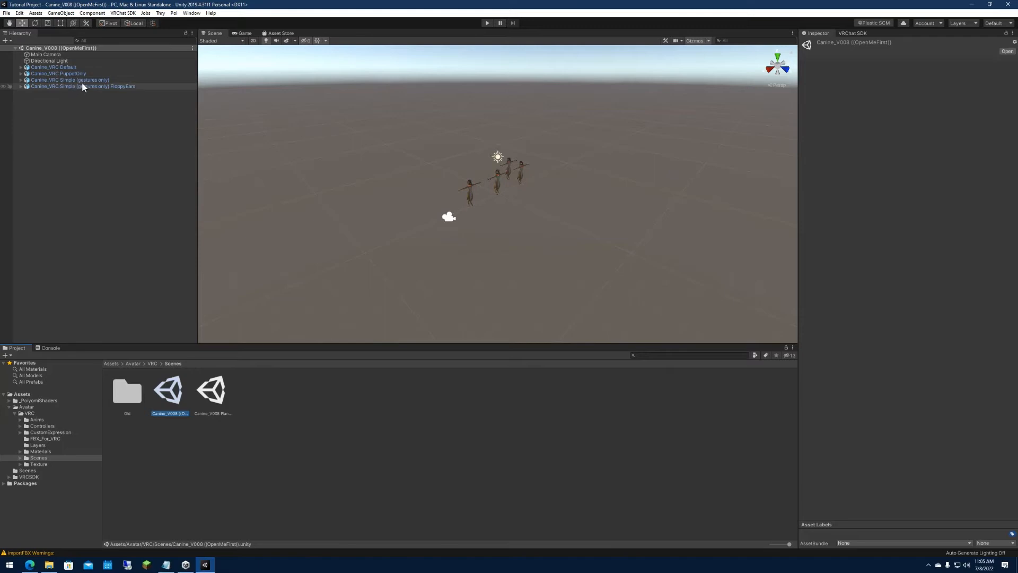
right_drag(544, 224, 462, 199)
key(w)
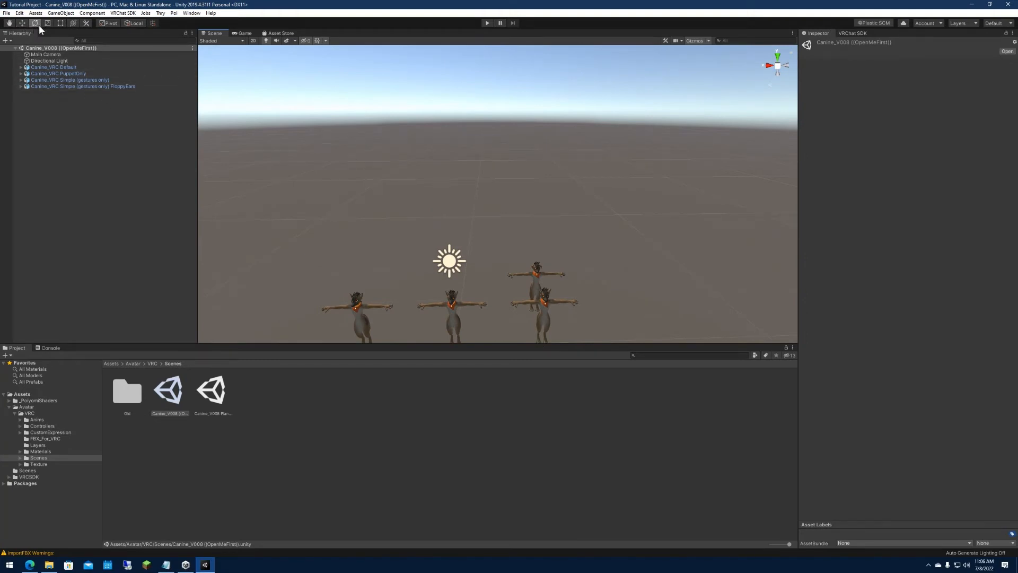
Try the hand, rotate, scale and rect tools in the scene, and finish with the combined Move, Rotate and Scale tool active.
key(t)
key(e)
click(12, 23)
drag(375, 167, 353, 151)
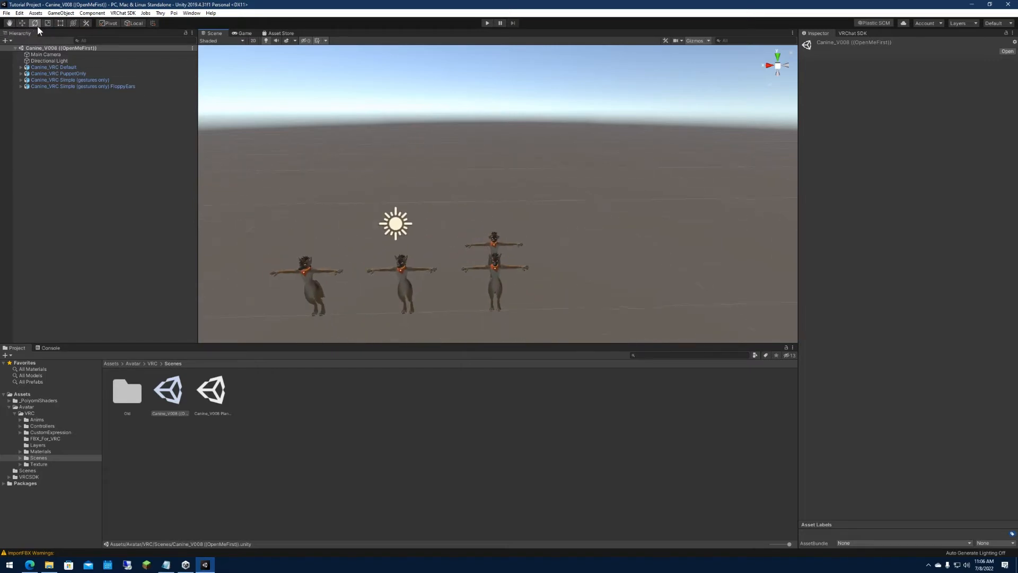
click(47, 25)
key(t)
drag(266, 192, 389, 322)
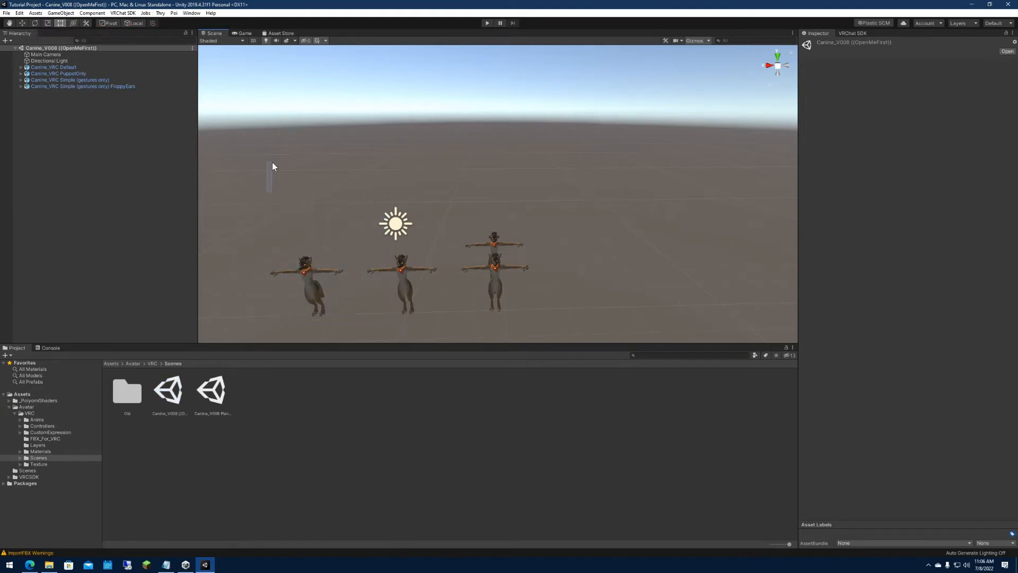
click(74, 24)
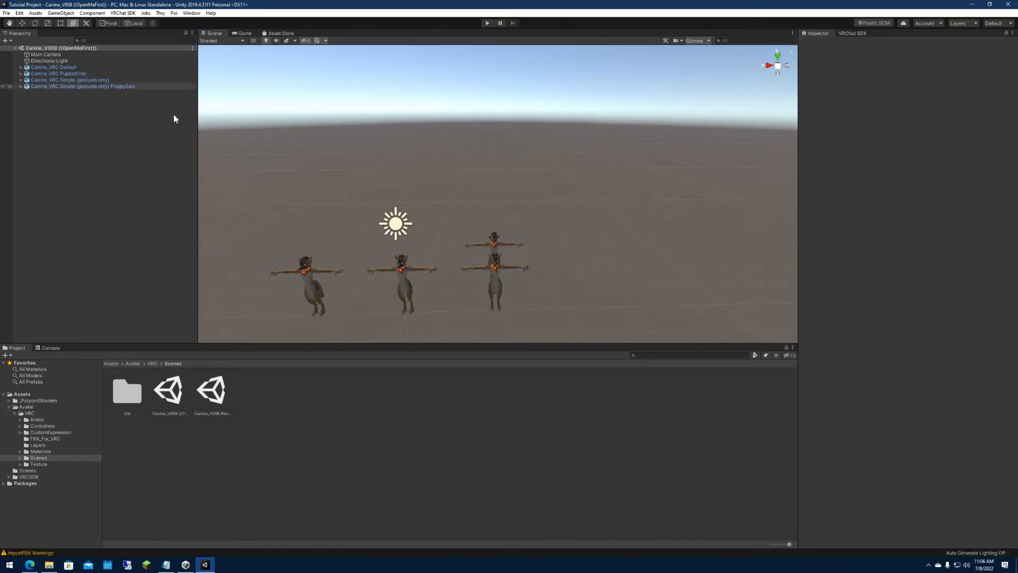
Select the Canine_VRC Default avatar and inspect it up close in the scene.
alt+drag(400, 189, 472, 205)
key(w)
right_drag(472, 205, 525, 192)
key(d)
key(a)
key(s)
click(74, 68)
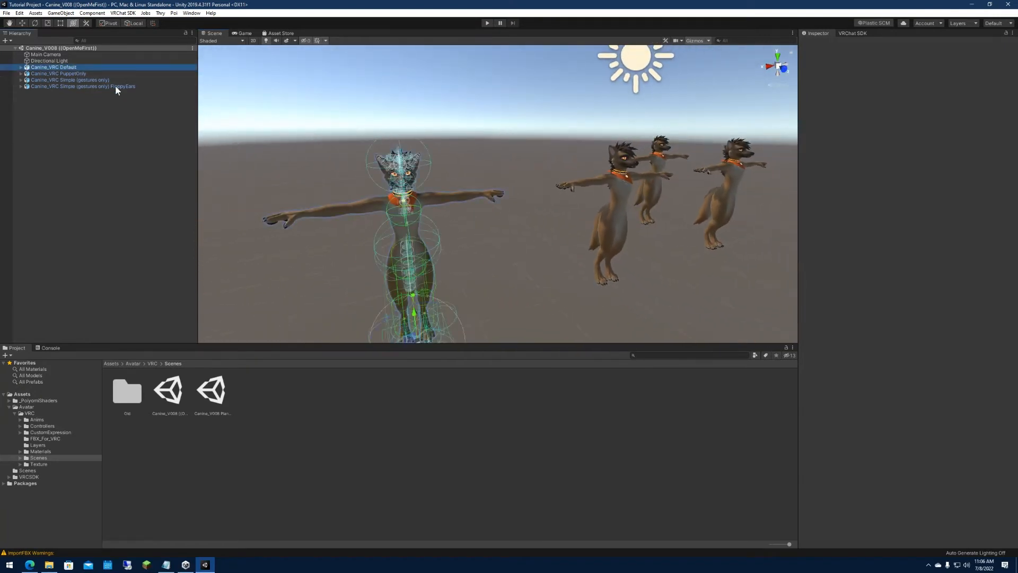
right_drag(469, 147, 358, 152)
key(s)
key(a)
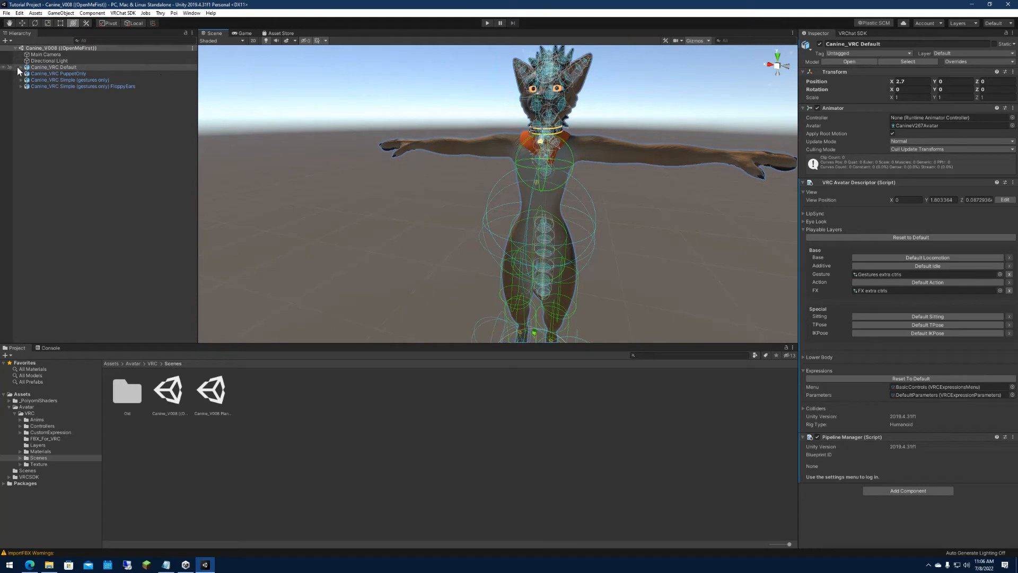
Select the Body mesh inside Canine_VRC Default and expand its BlendShapes list.
click(21, 67)
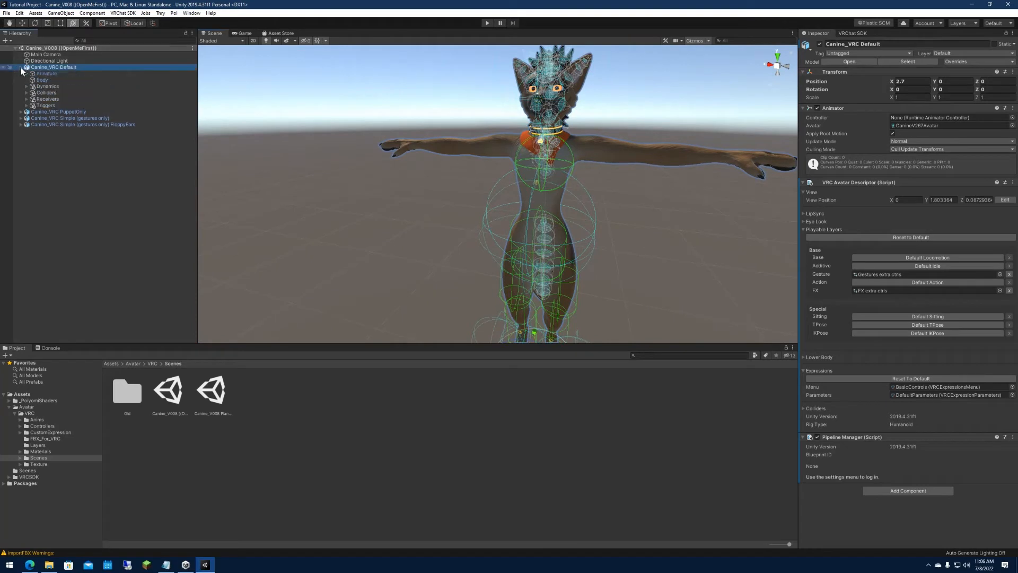
click(49, 80)
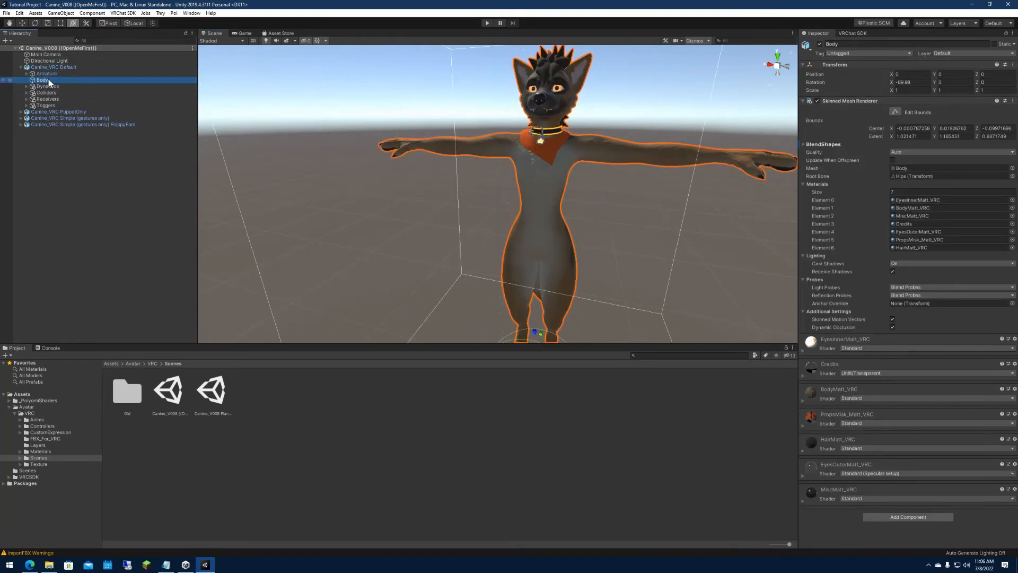
click(803, 144)
alt+drag(657, 137, 702, 84)
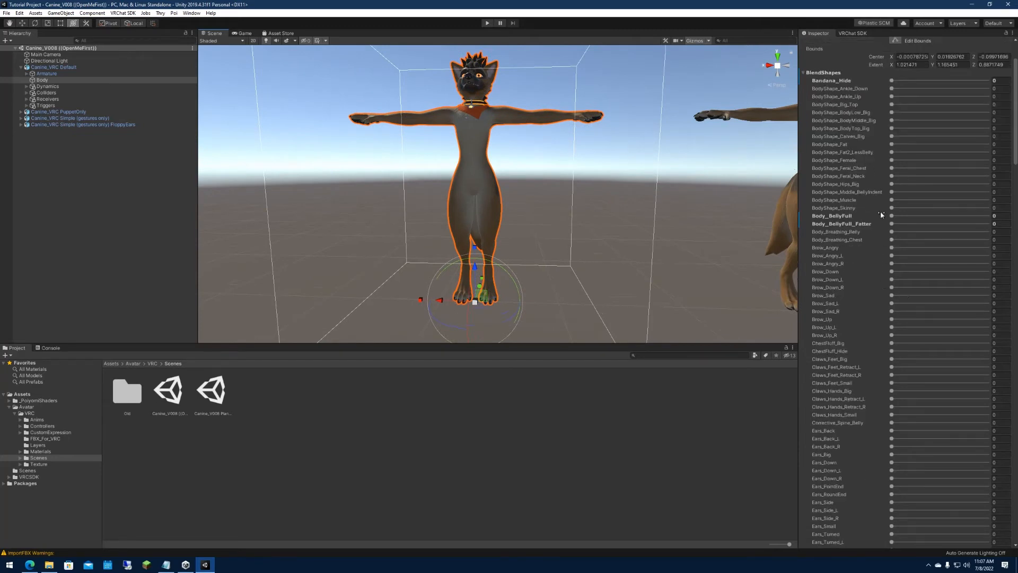
Try the Bandana_Hide, Claws_Feet_Big and Ears_Big blend shapes on the Body mesh, returning each to 0.
mouse_move(892, 152)
mouse_down()
mouse_move(951, 160)
mouse_move(889, 159)
mouse_up()
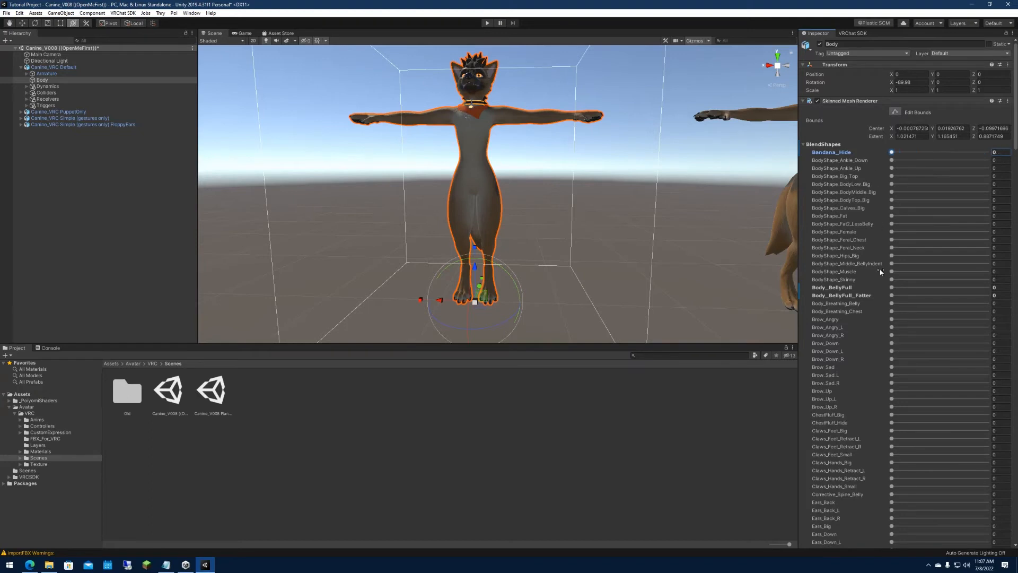
scroll(890, 310, down, 3)
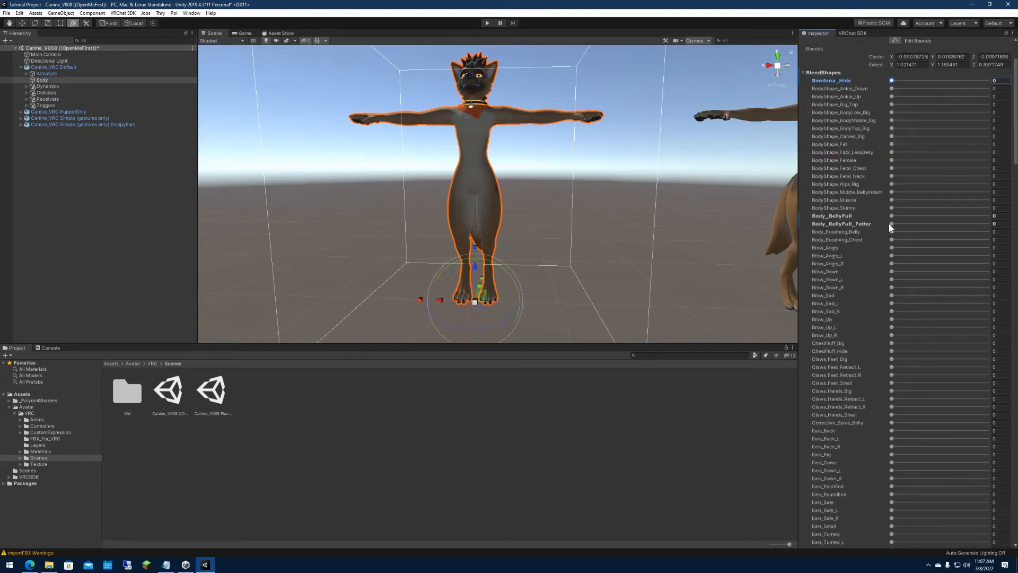
mouse_move(893, 217)
mouse_down()
mouse_move(981, 217)
mouse_move(881, 211)
mouse_move(993, 218)
mouse_move(876, 215)
mouse_up()
scroll(886, 215, down, 3)
scroll(885, 218, down, 3)
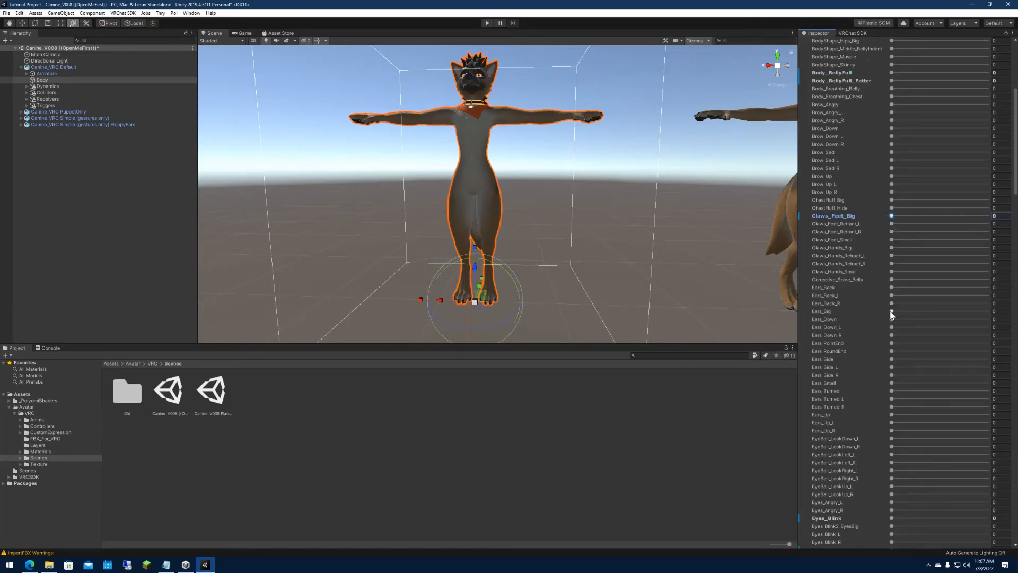
mouse_move(893, 312)
mouse_down()
mouse_move(990, 312)
mouse_move(878, 313)
mouse_up()
scroll(872, 315, down, 6)
scroll(881, 323, down, 20)
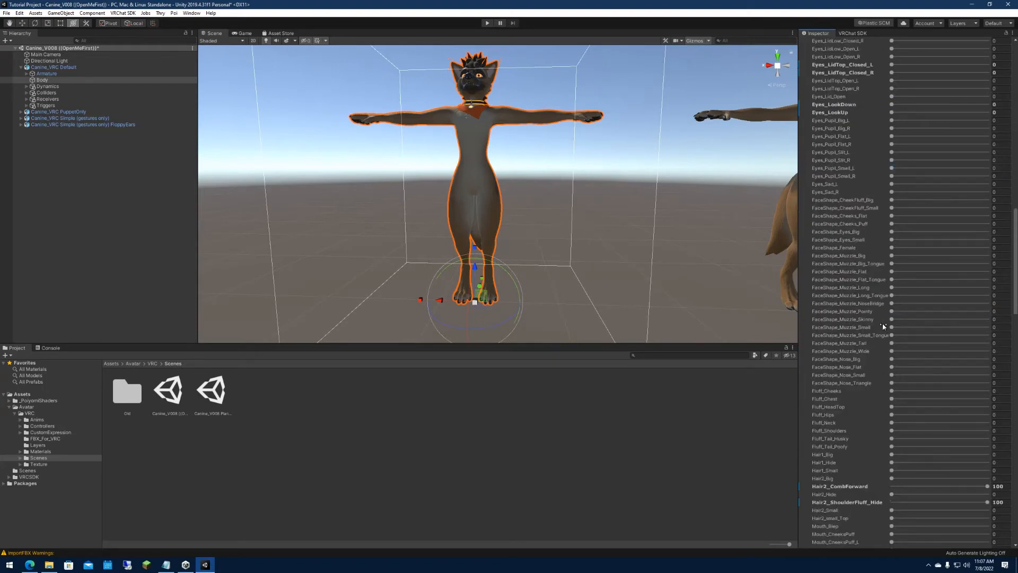
Look over the objects under the avatar's Dynamics group, collapse it and reselect the Canine_VRC Default avatar.
click(26, 86)
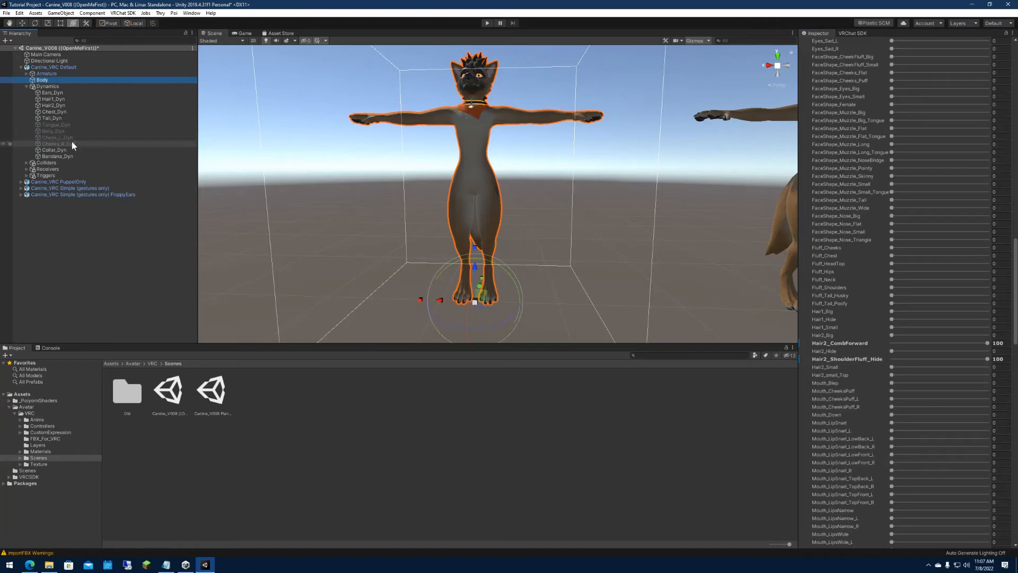
click(26, 85)
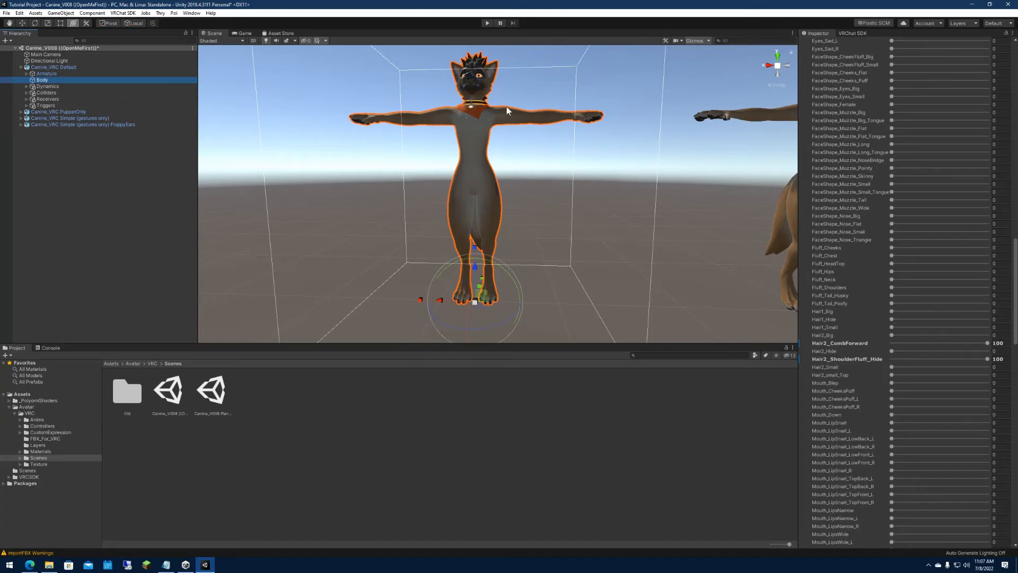
click(670, 98)
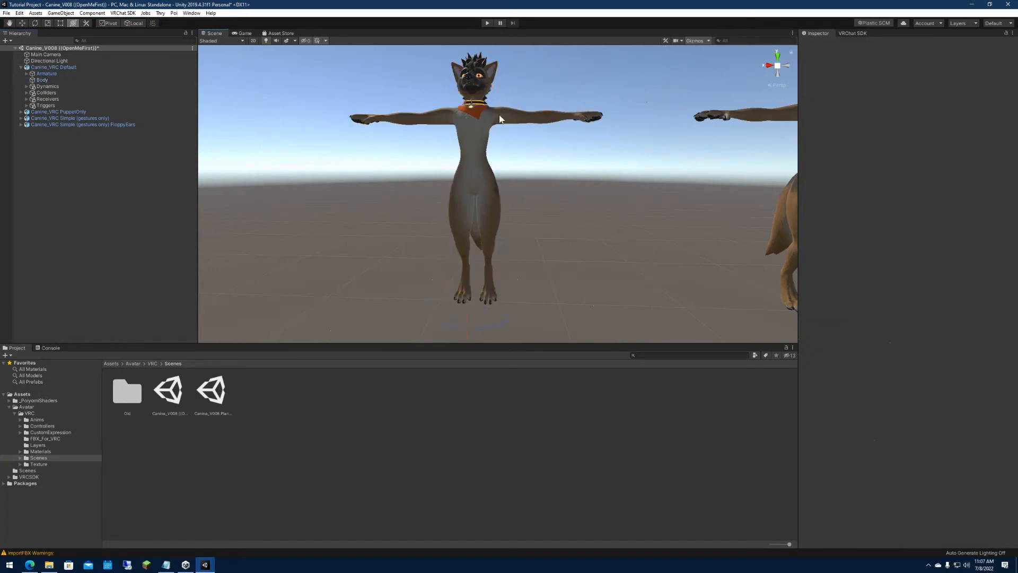
click(477, 121)
Try to sign in to the VRChat SDK by entering the account username and the account password.
click(850, 32)
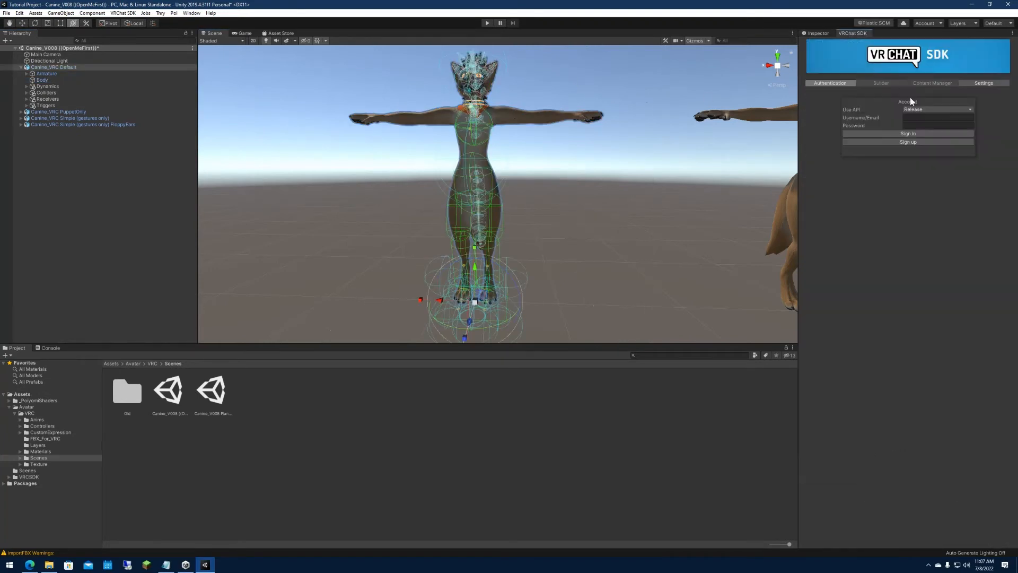
click(919, 117)
text(CmdrShepardsPl)
text(e)
key(Tab)
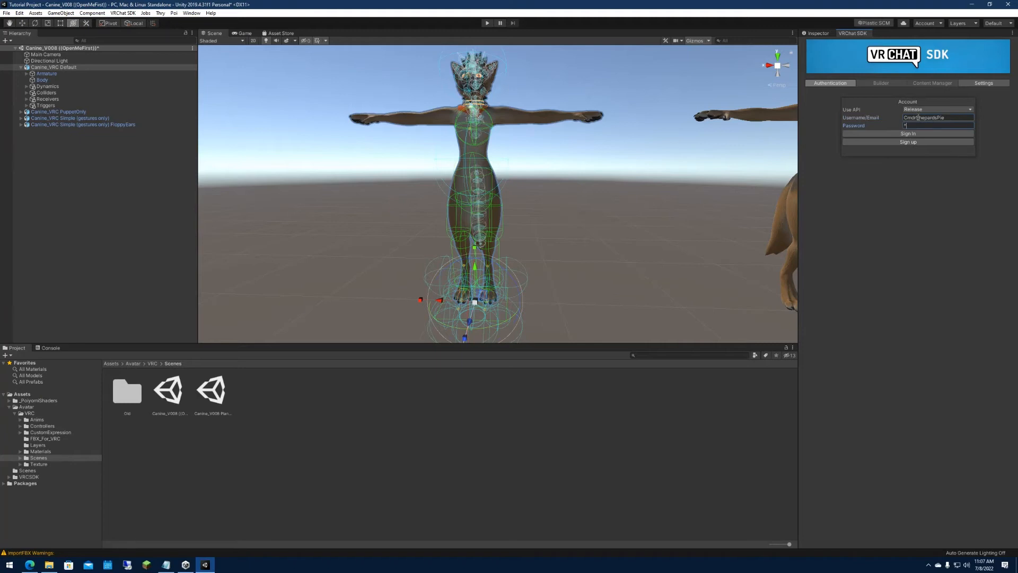
text(*****)
text(**)
click(905, 134)
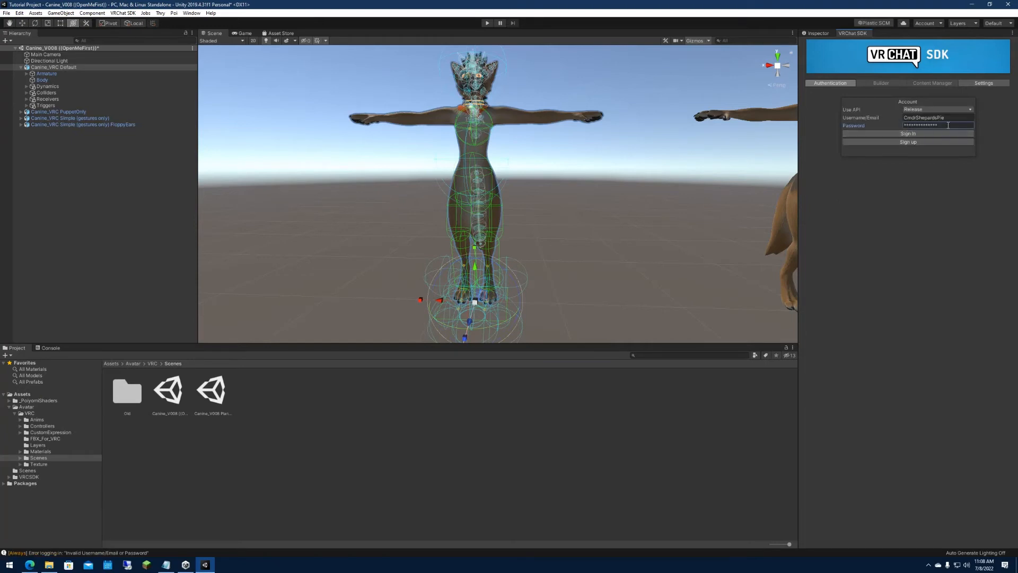
Re-enter the account password to sign in to the VRChat SDK and submit the authenticator code.
click(941, 125)
text(*********)
click(890, 134)
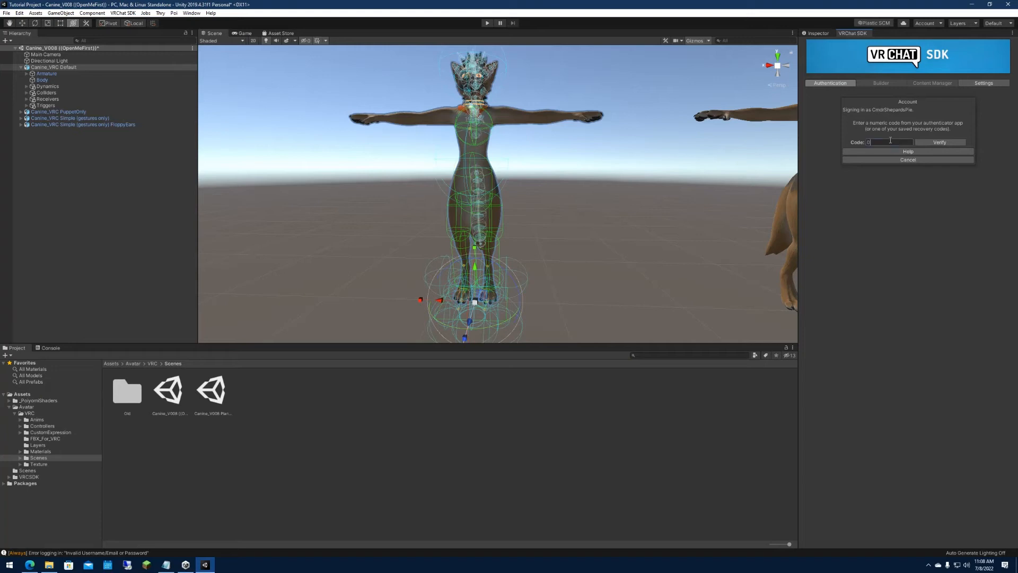
click(935, 141)
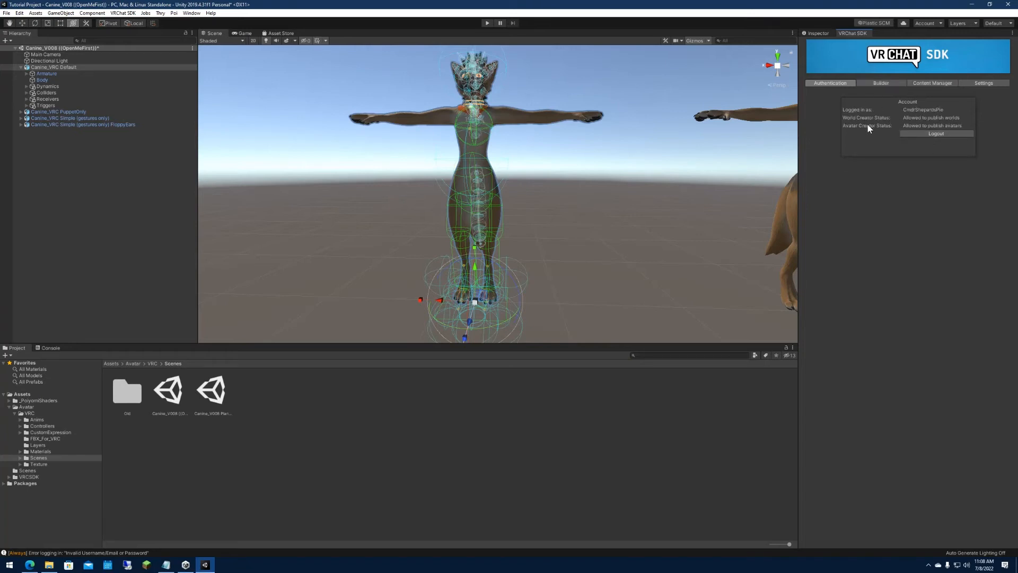
Choose Canine_VRC Default in the VRChat SDK builder and review its list of performance ratings.
click(887, 84)
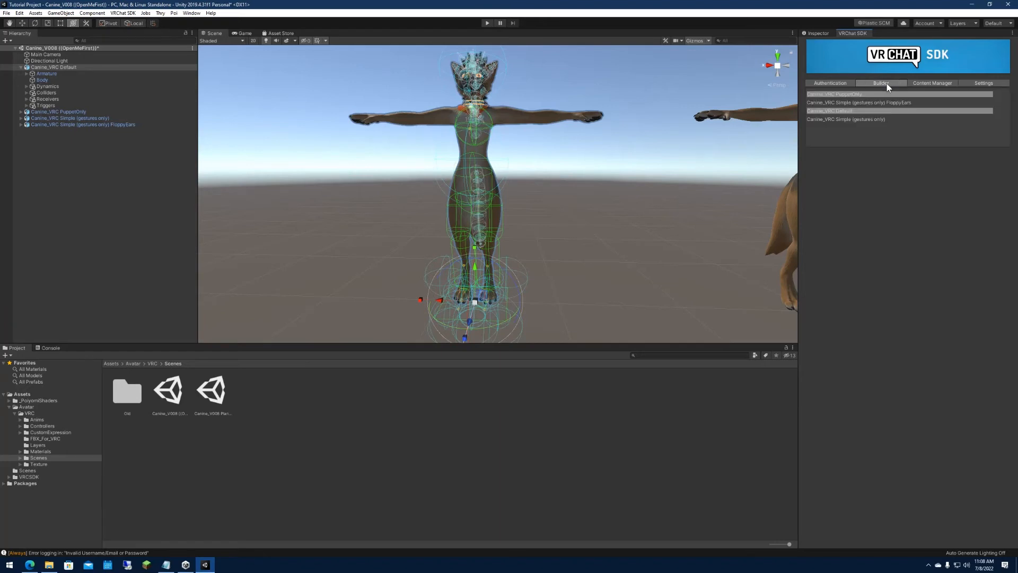
click(862, 111)
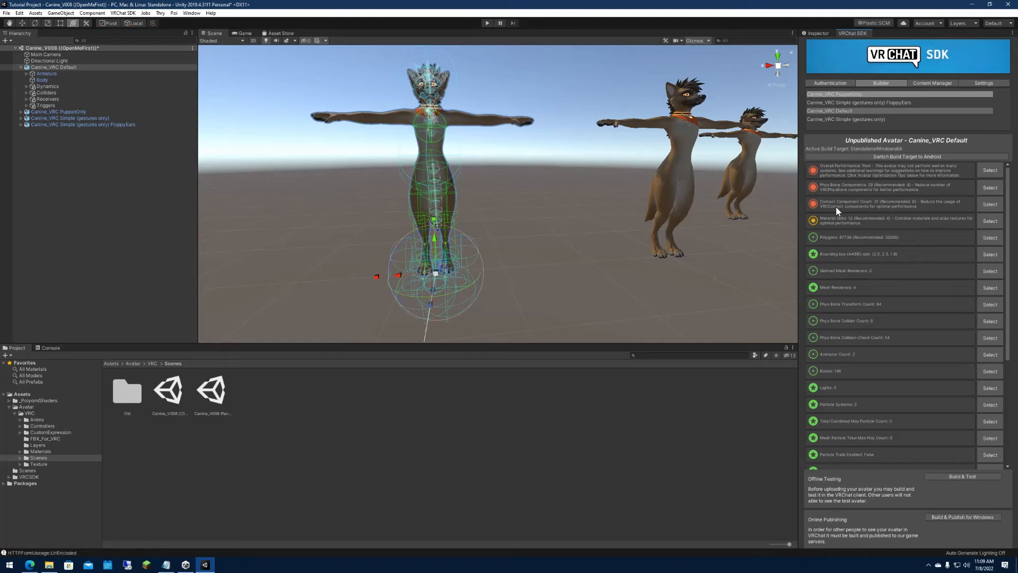
scroll(849, 447, down, 5)
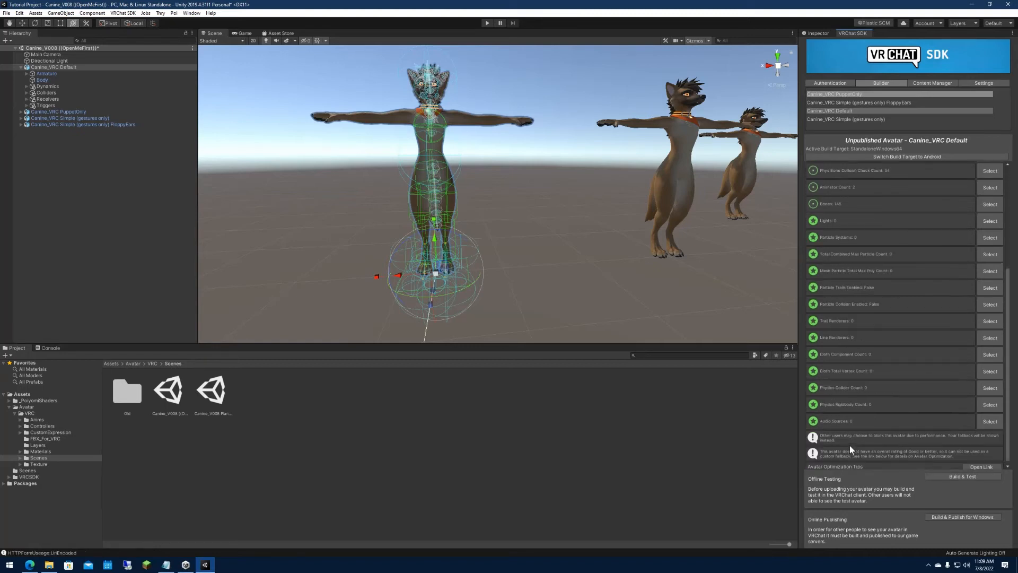
scroll(849, 432, up, 5)
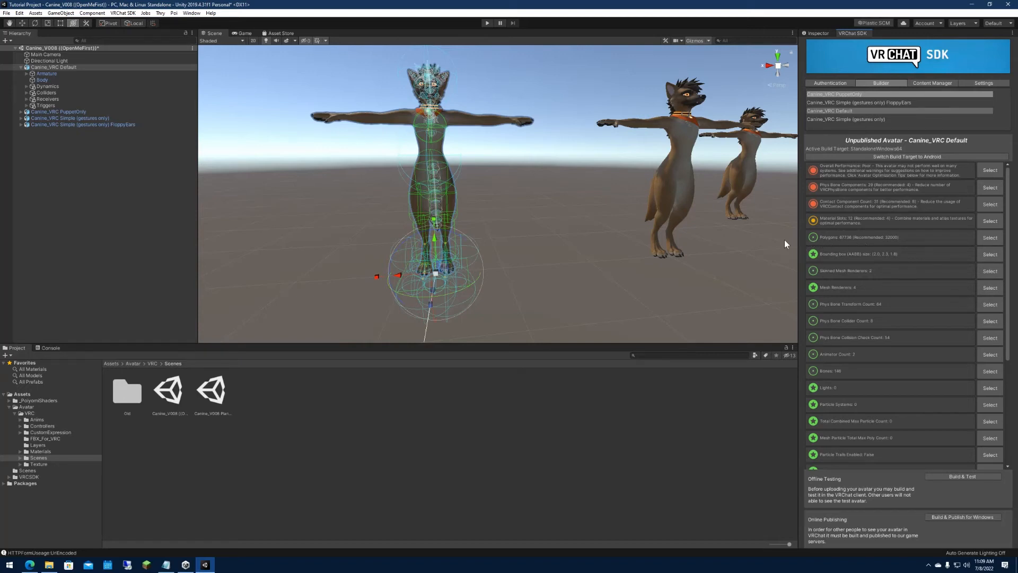
Build and publish the Canine_VRC Default avatar for Windows, accepting the automatic anchor override settings.
right_drag(548, 164, 535, 152)
key(w)
key(s)
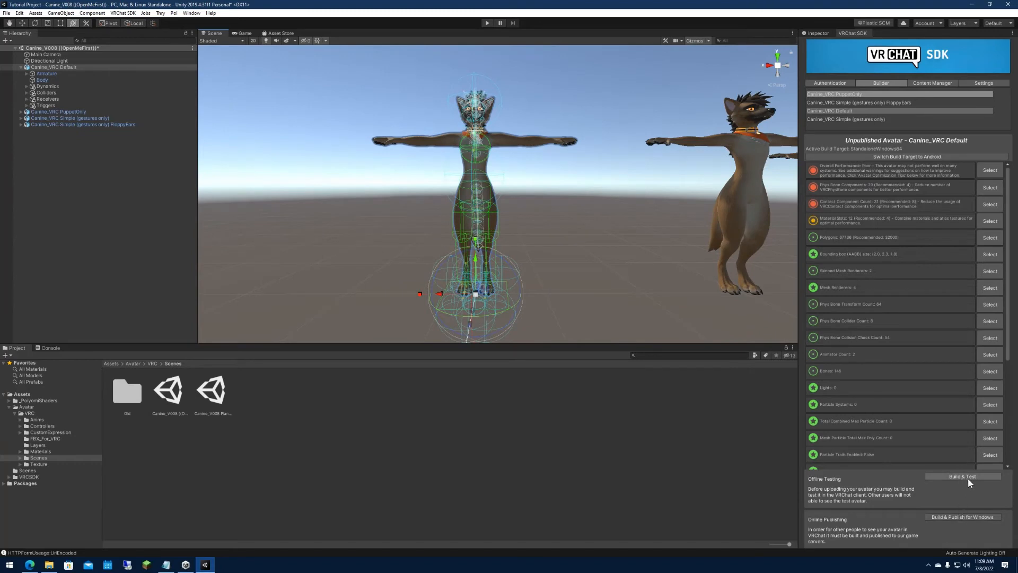
click(962, 516)
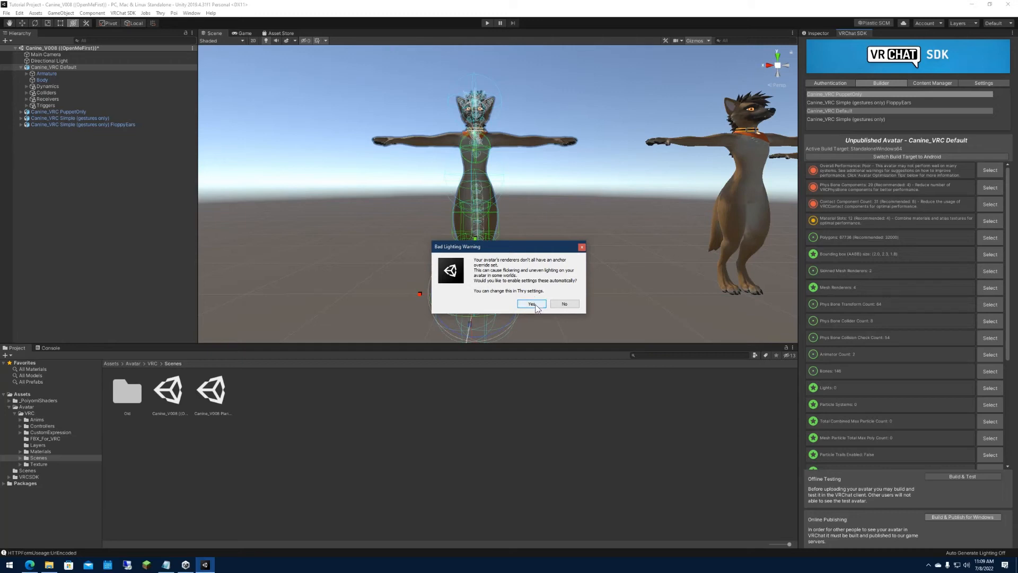
click(531, 304)
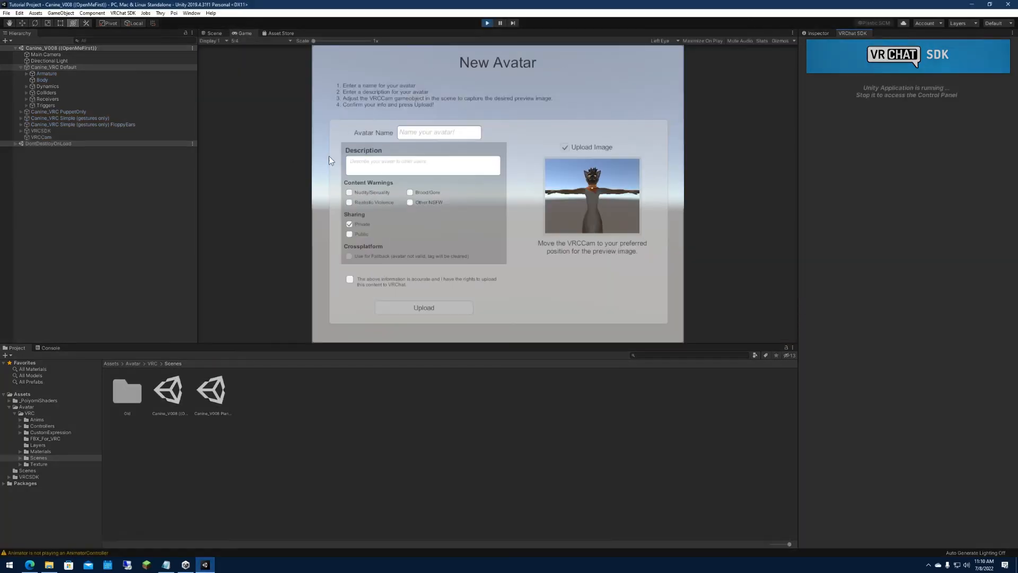
Name the new avatar Tutorial Canine and leave its description empty.
click(443, 134)
text(Tutorial )
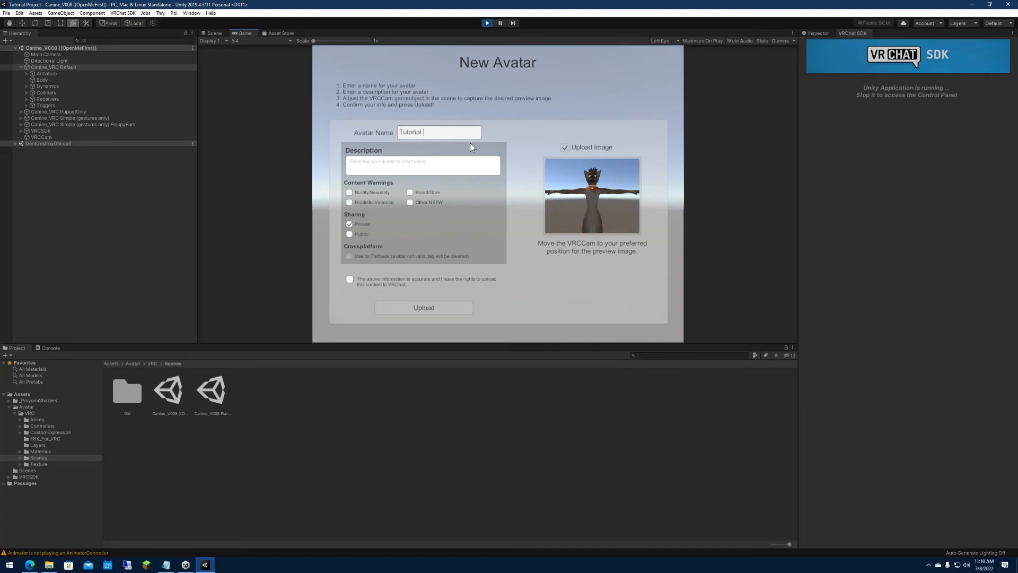
text(Canine)
click(416, 168)
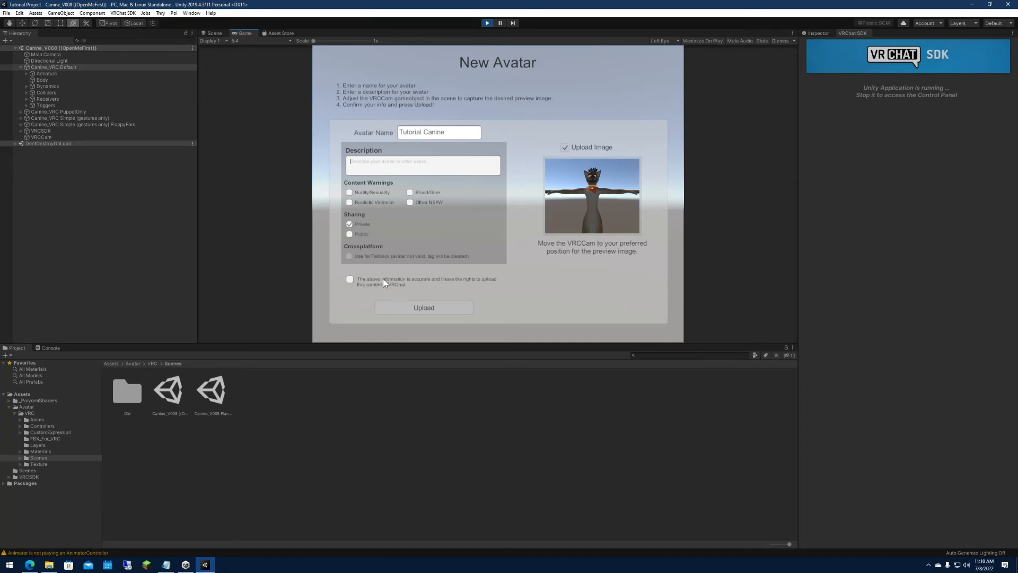
Select the VRCCam object that captures the avatar's preview image in the Scene view.
click(215, 34)
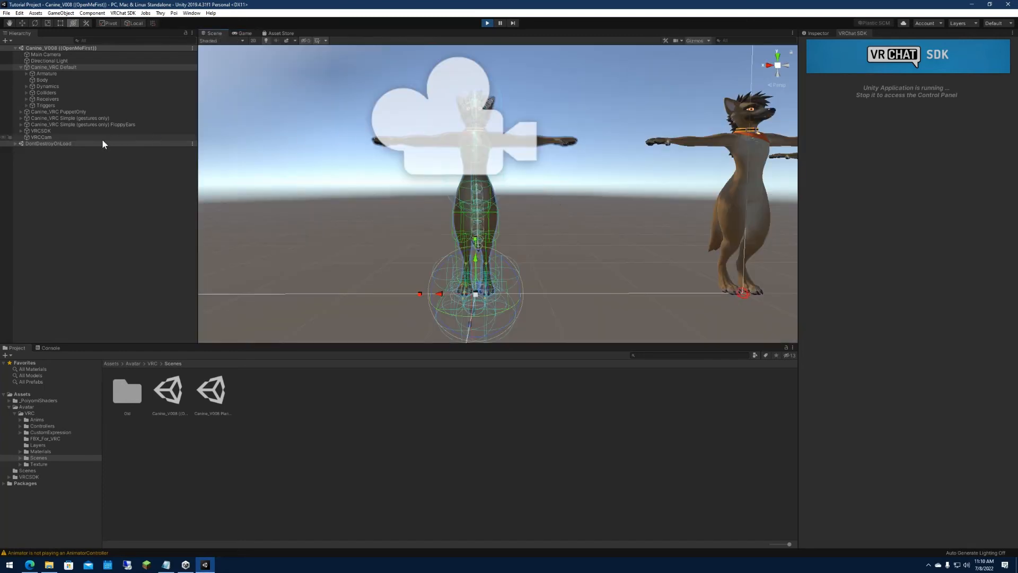
click(91, 138)
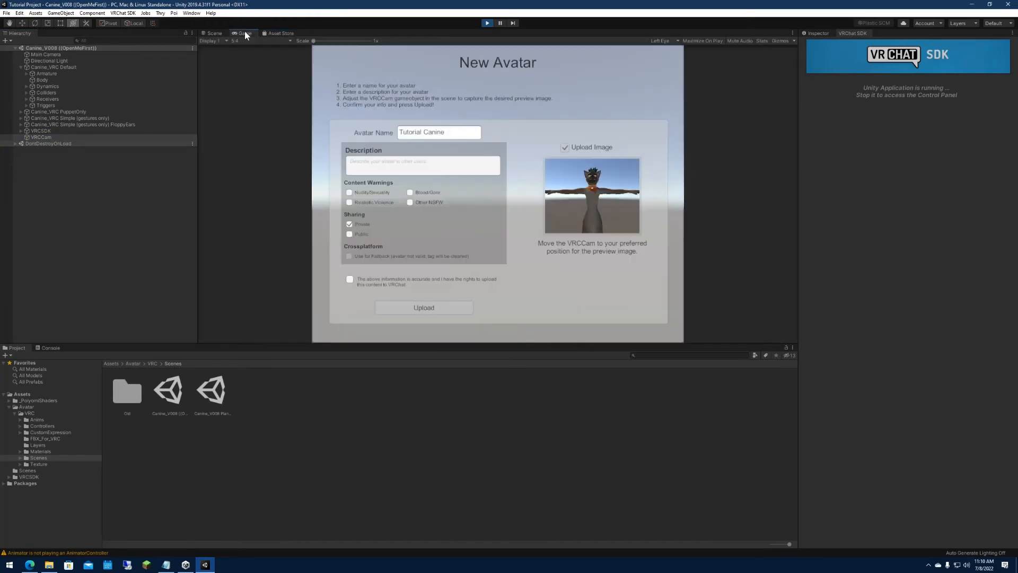
Confirm the rights to the avatar's content, upload Tutorial Canine and dismiss the completion message.
click(349, 278)
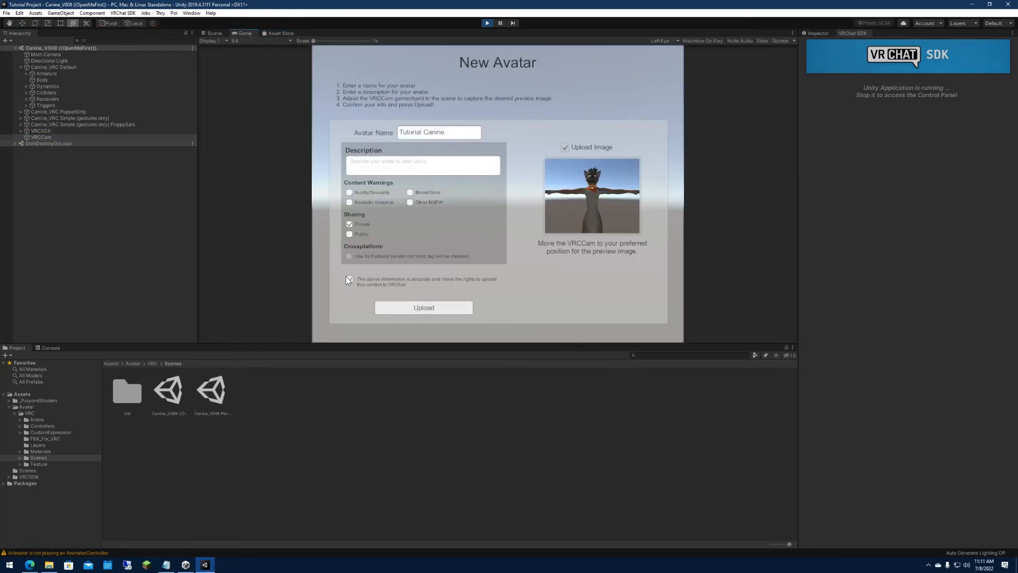
click(424, 308)
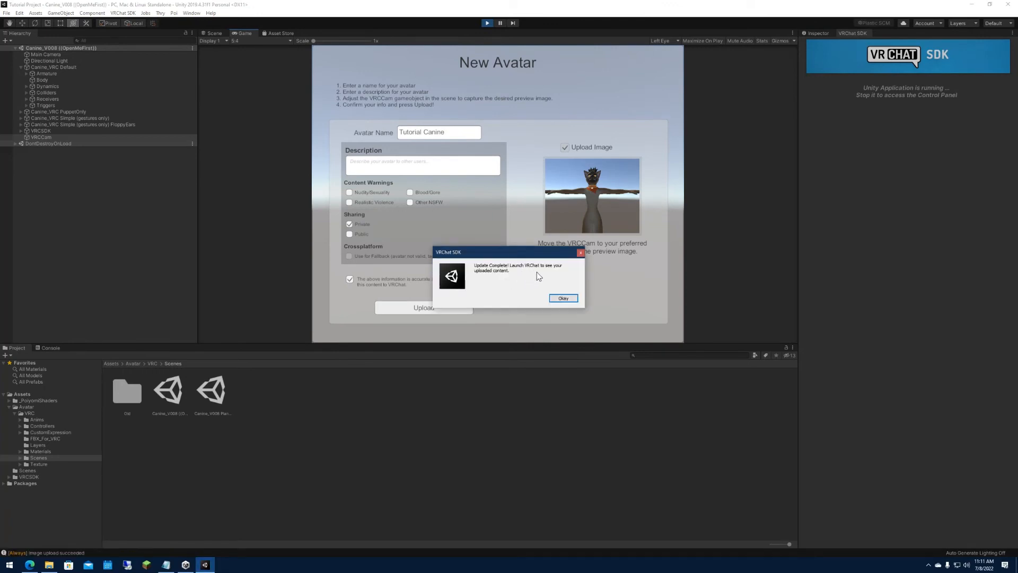
click(565, 299)
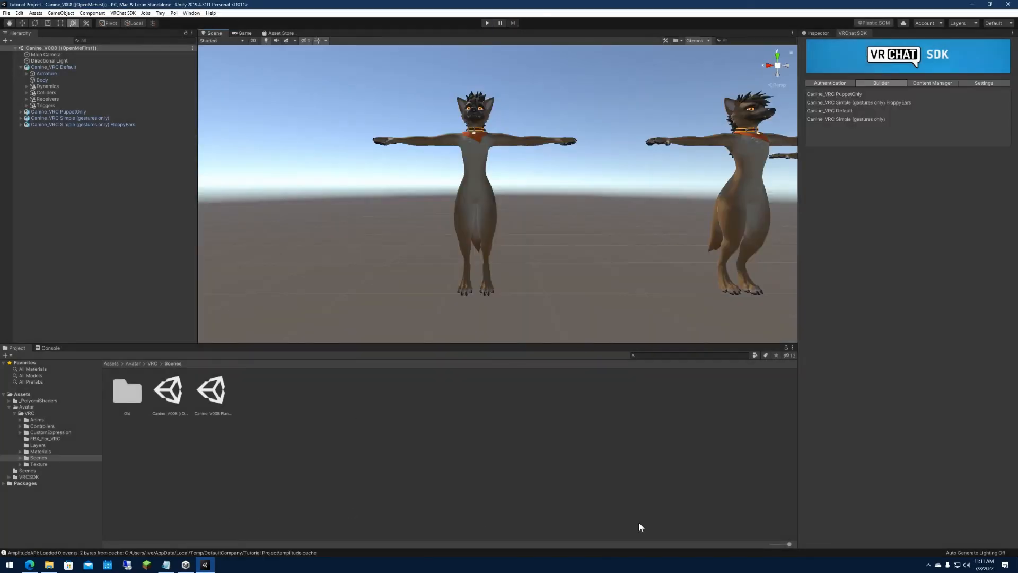
Switch to the Steam library and launch VRChat in Desktop (Non-VR) mode.
click(928, 565)
click(953, 517)
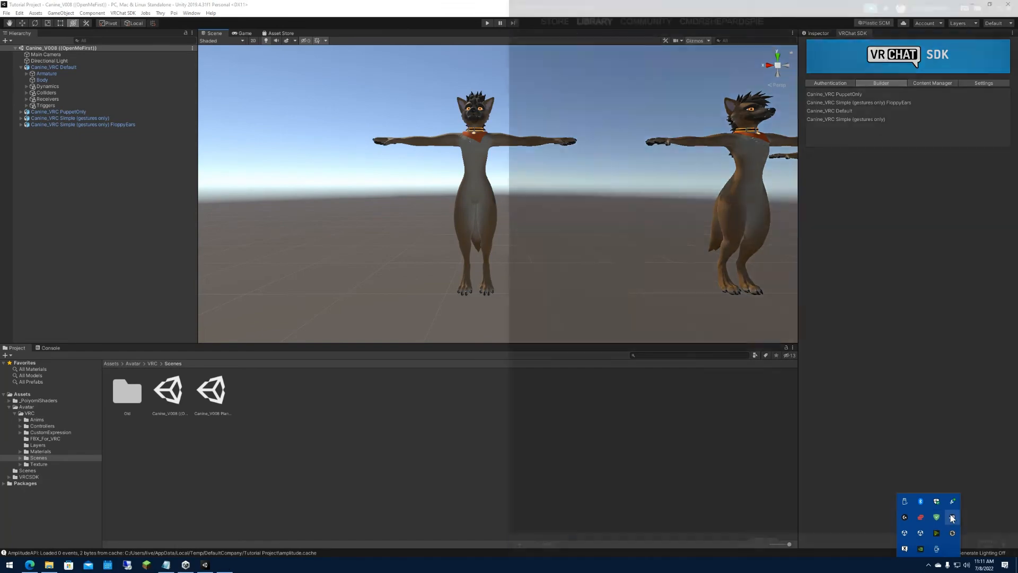
click(594, 24)
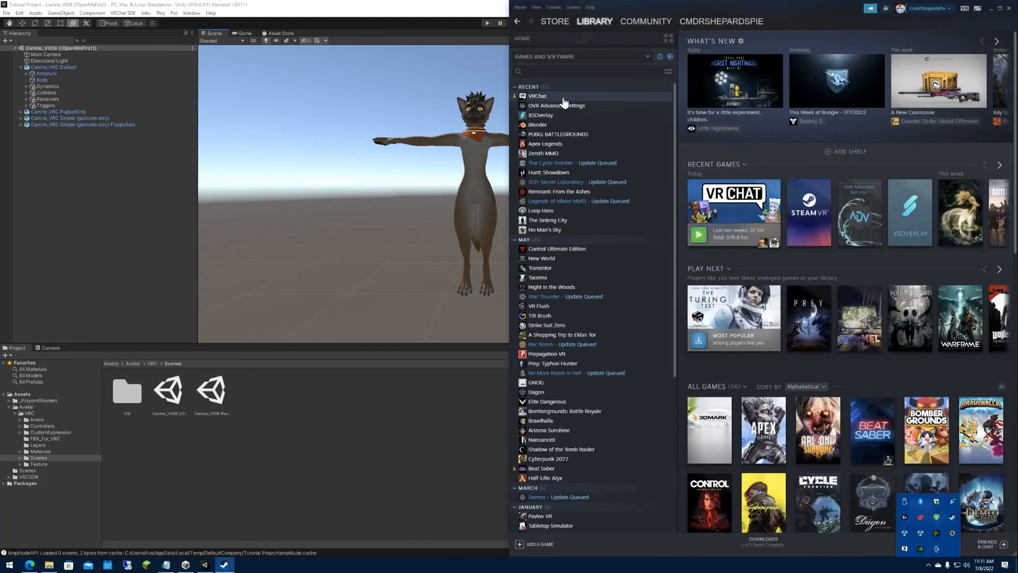
click(565, 96)
click(700, 154)
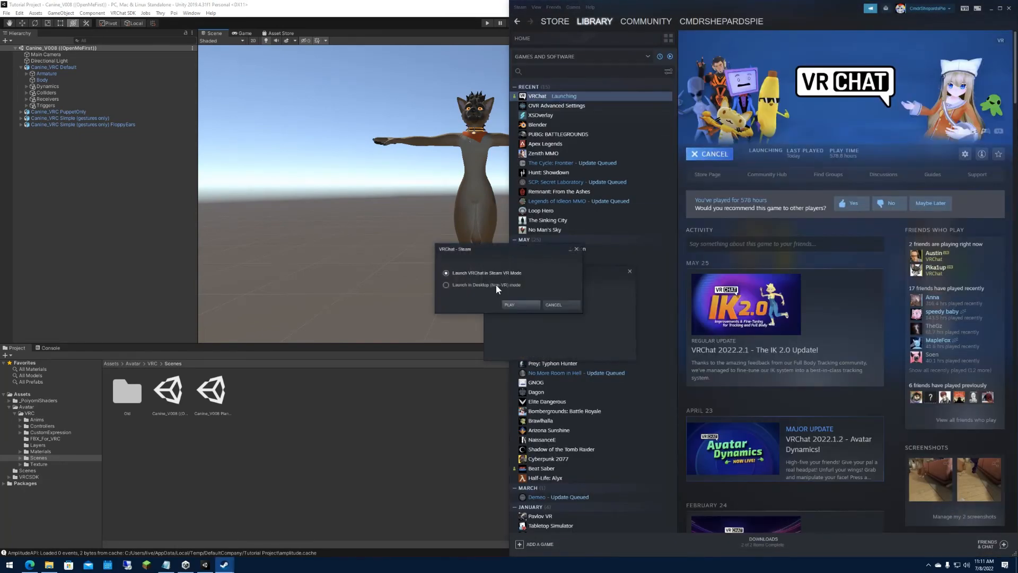
click(514, 306)
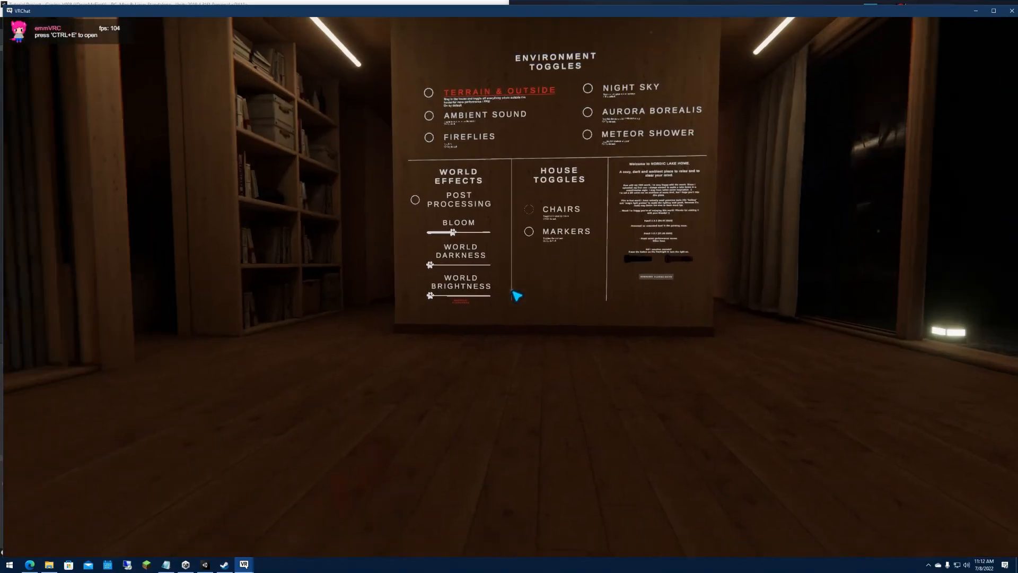
Change into the Tutorial Canine avatar from My Creations in VRChat.
key(Escape)
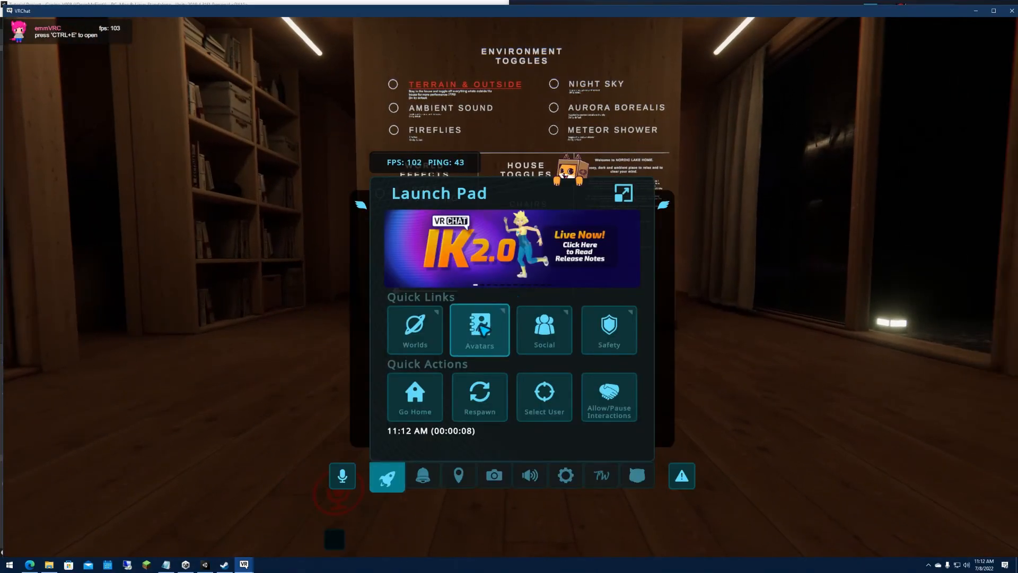
click(485, 334)
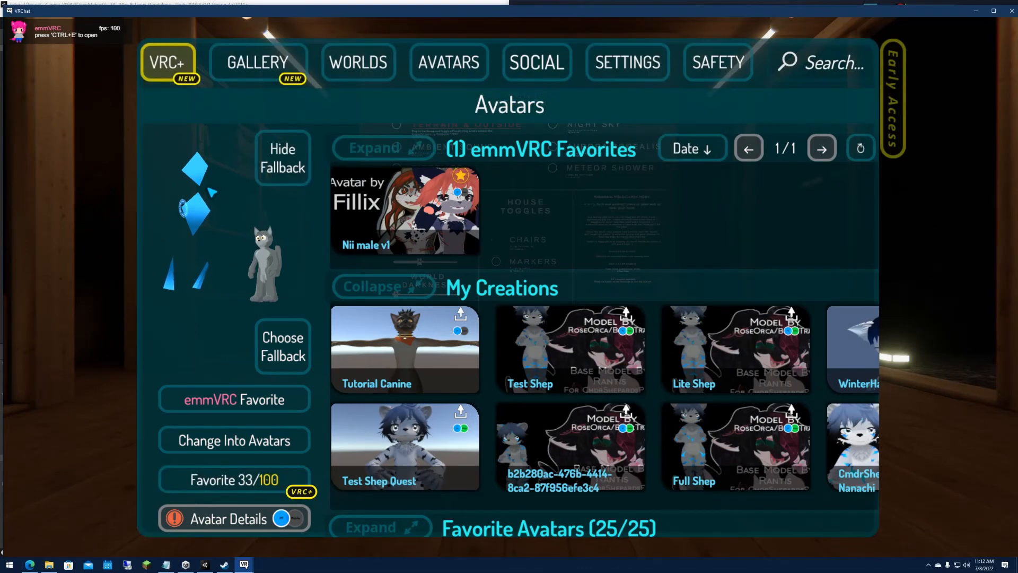
click(236, 439)
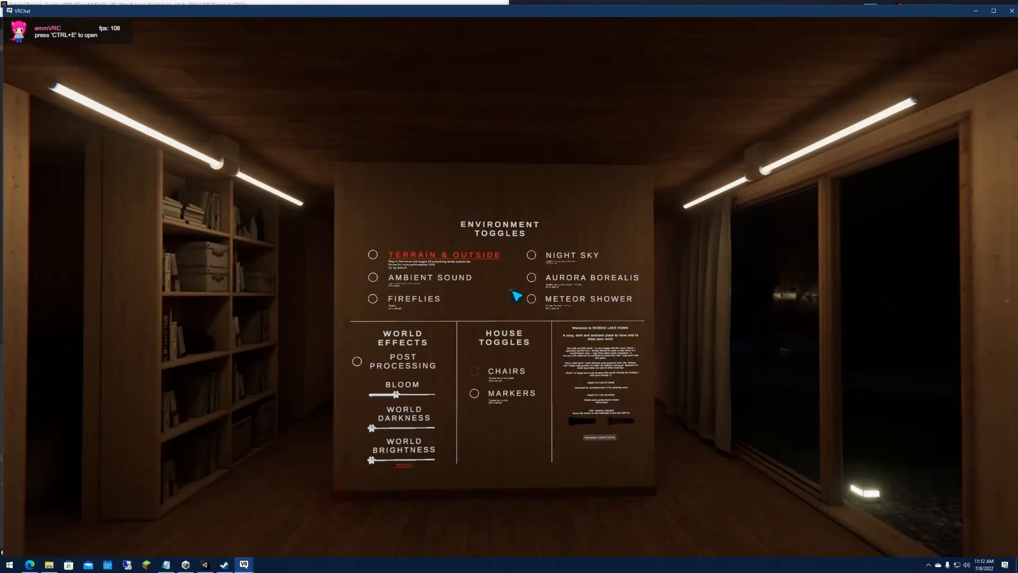
Walk to the bedroom, turn on its Normal full mirror and examine the avatar's reflection from the bed.
key(w)
key(w)
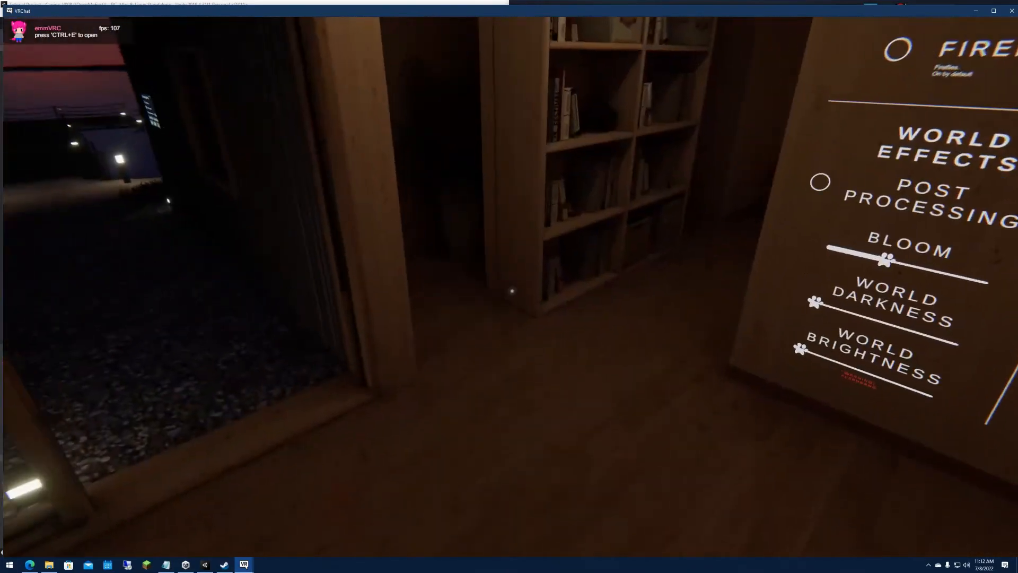
key(w)
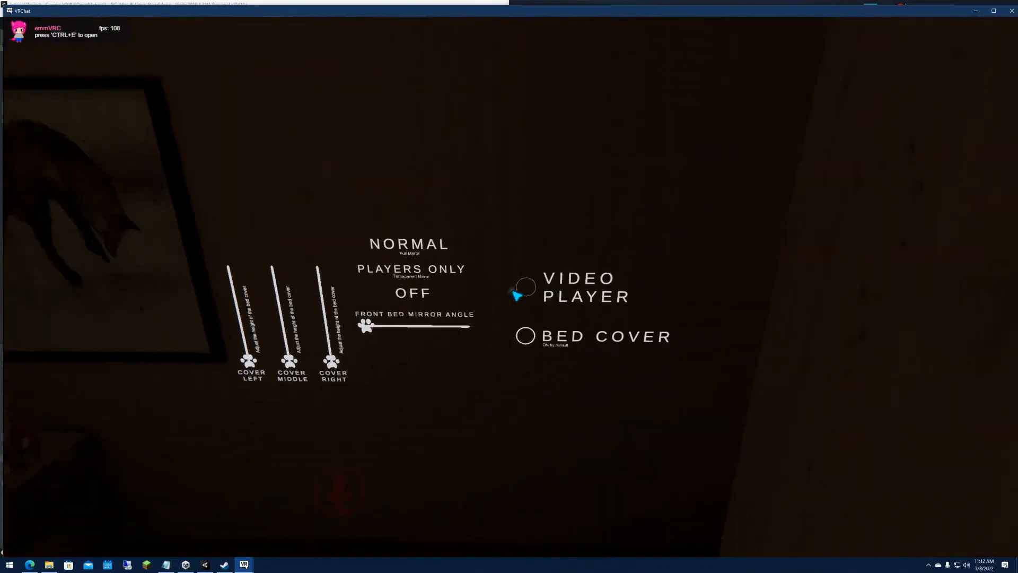
click(513, 292)
key(w)
key(w)
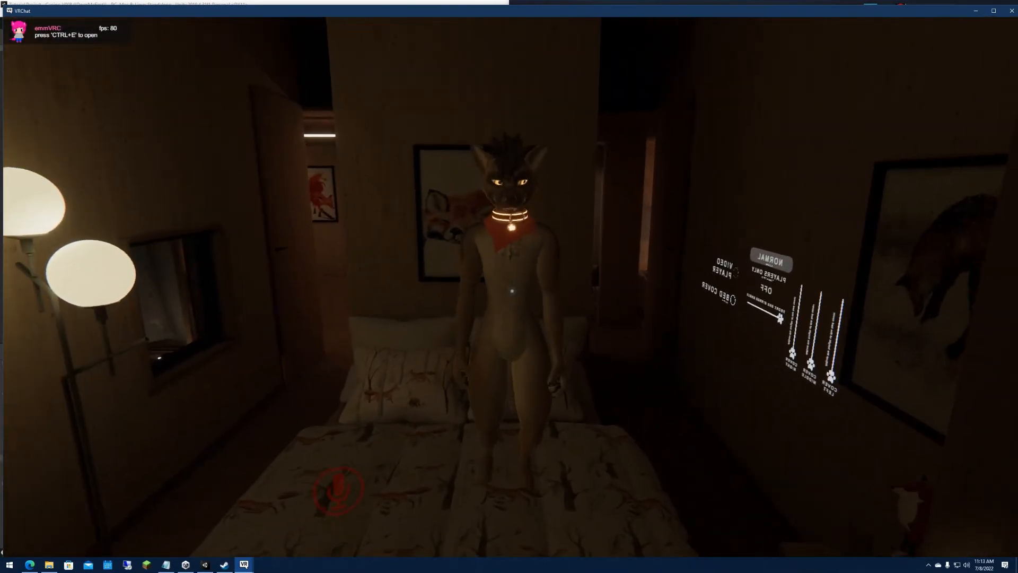
key(a)
key(d)
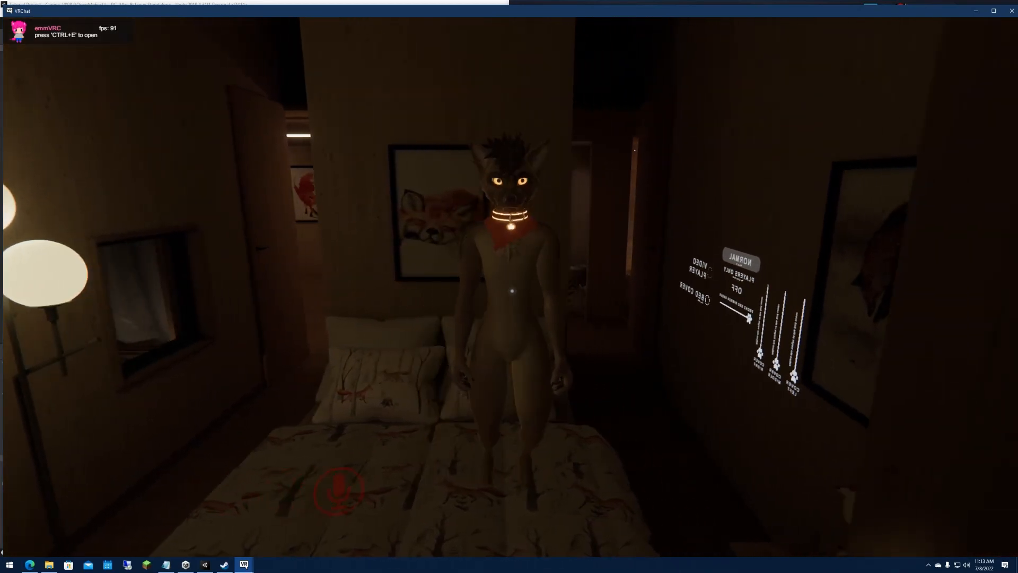
Switch back to Unity and show the Inspector properties of the Body mesh under Canine_VRC Default.
key(Escape)
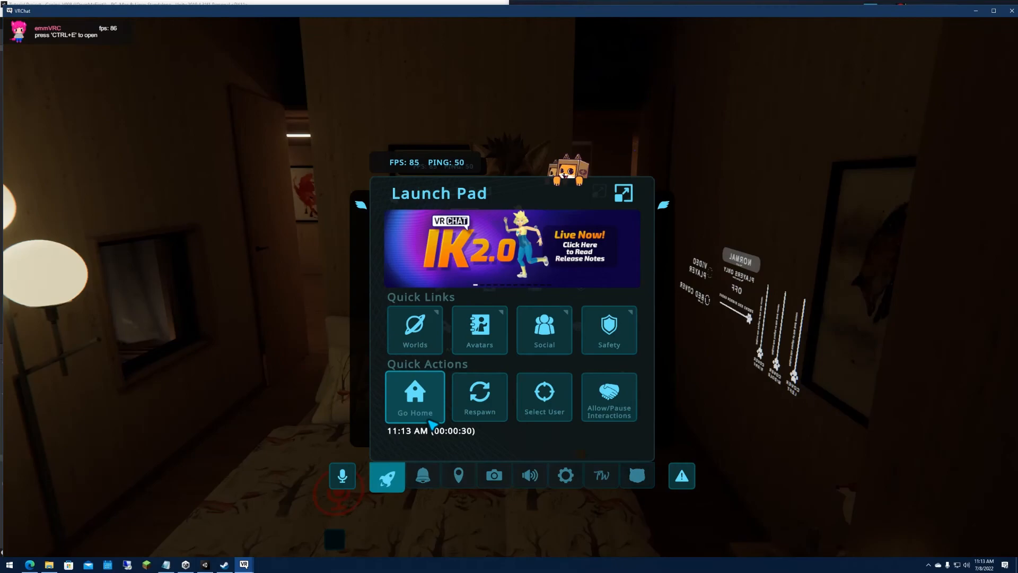
click(210, 562)
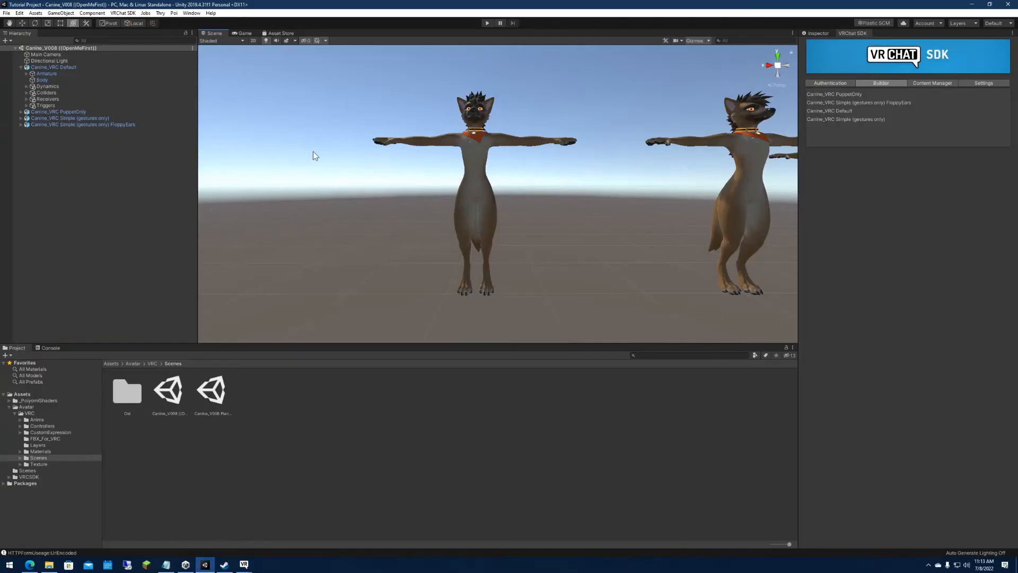
click(69, 79)
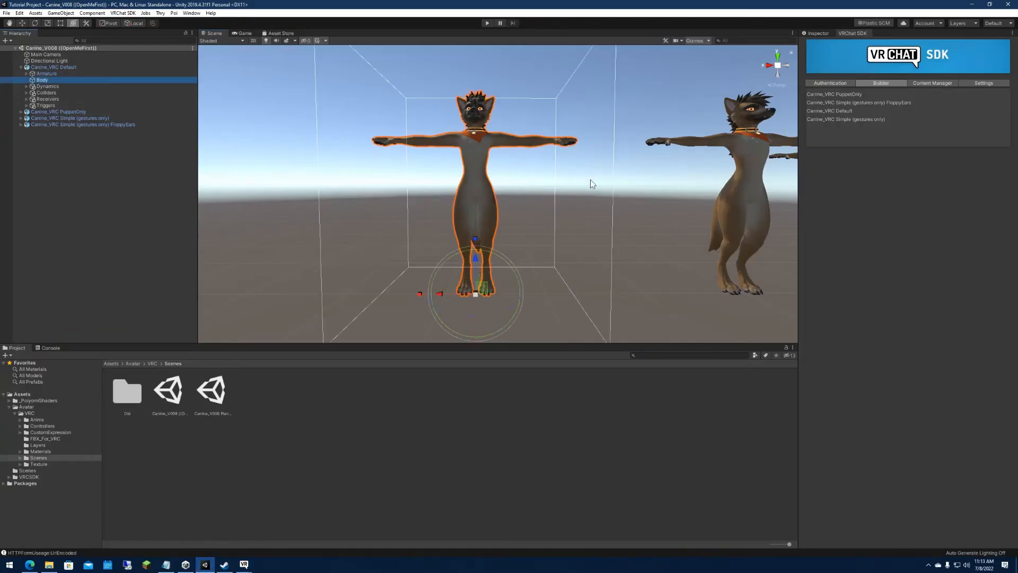
click(817, 83)
click(815, 32)
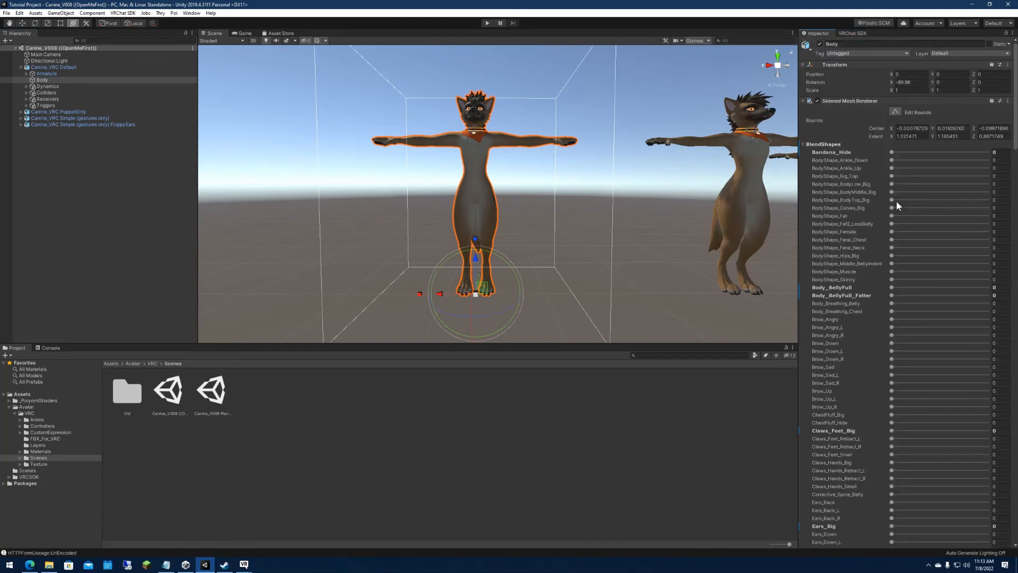
Set the Body mesh's Bandana_Hide blend shape to 100 and check the neck area up close from behind.
drag(892, 152, 987, 152)
key(w)
right_drag(560, 171, 554, 187)
key(s)
scroll(555, 186, down, 2)
key(w)
key(s)
key(w)
scroll(556, 182, down, 5)
key(w)
key(s)
scroll(553, 186, down, 6)
key(w)
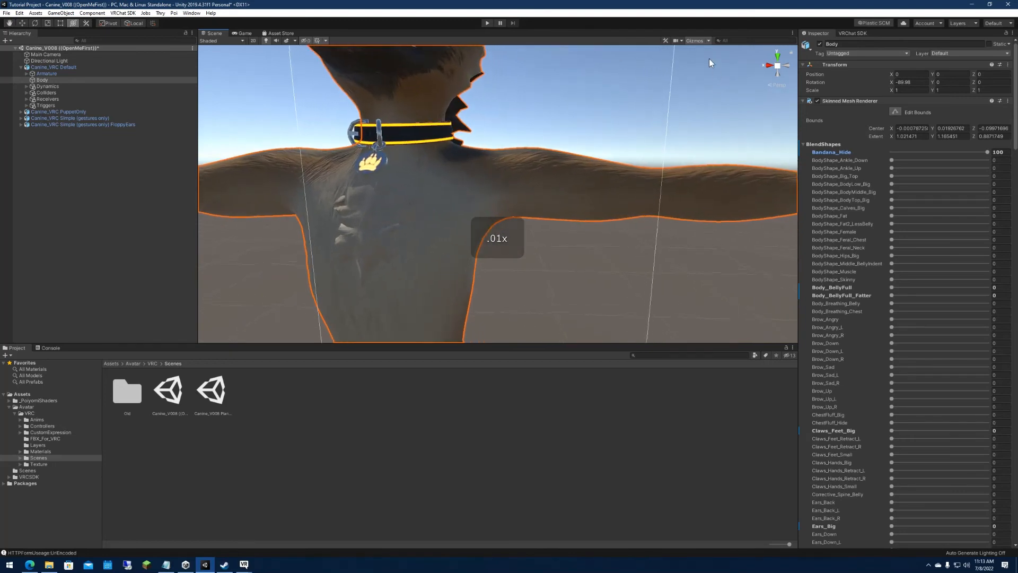
Turn off dynamic clipping for the Scene camera and set its near clipping plane to 0.
click(679, 41)
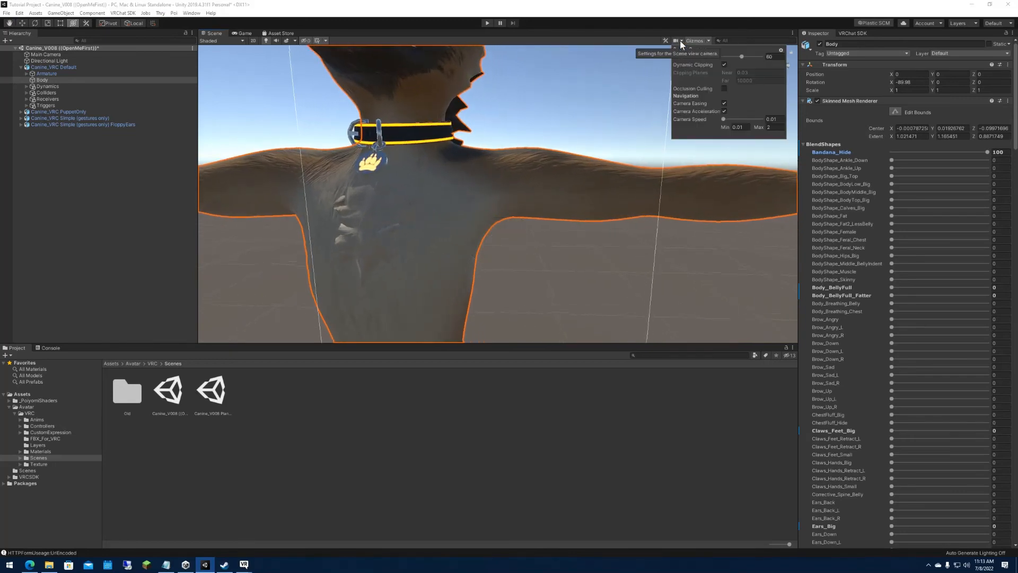
click(725, 65)
click(767, 73)
text(05)
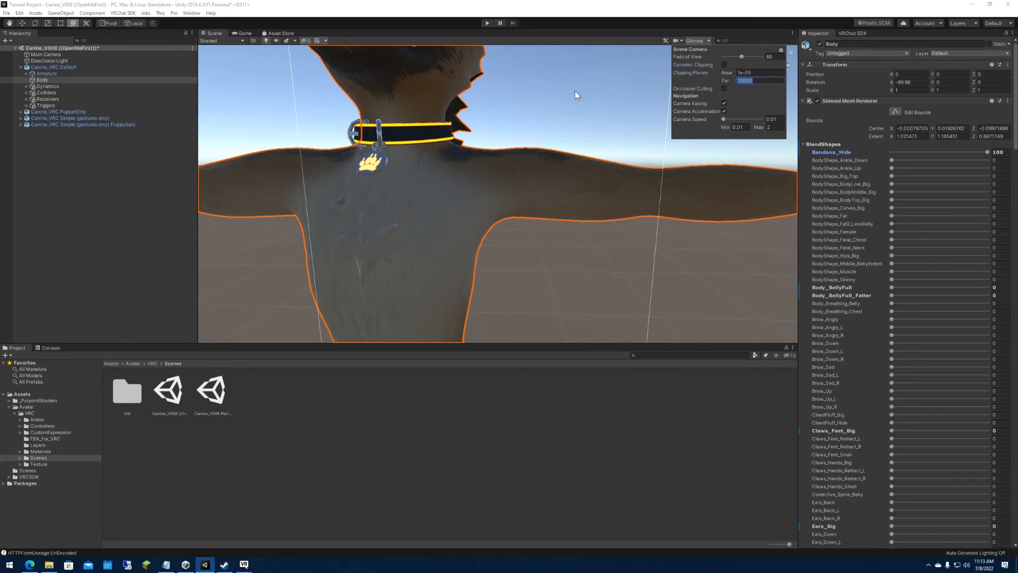
Set the BodyShape_Big_Top blend shape to 100 and check the avatar's chest.
mouse_move(577, 95)
right_down()
mouse_move(541, 86)
mouse_move(532, 28)
mouse_move(532, 86)
mouse_move(567, 112)
right_up()
scroll(564, 86, up, 4)
key(w)
key(s)
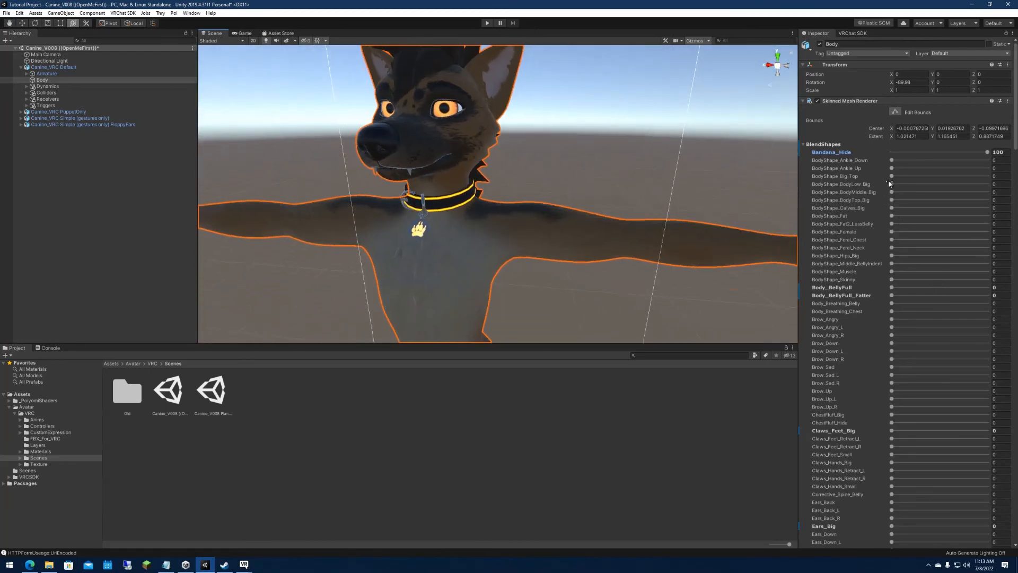
drag(891, 177, 969, 181)
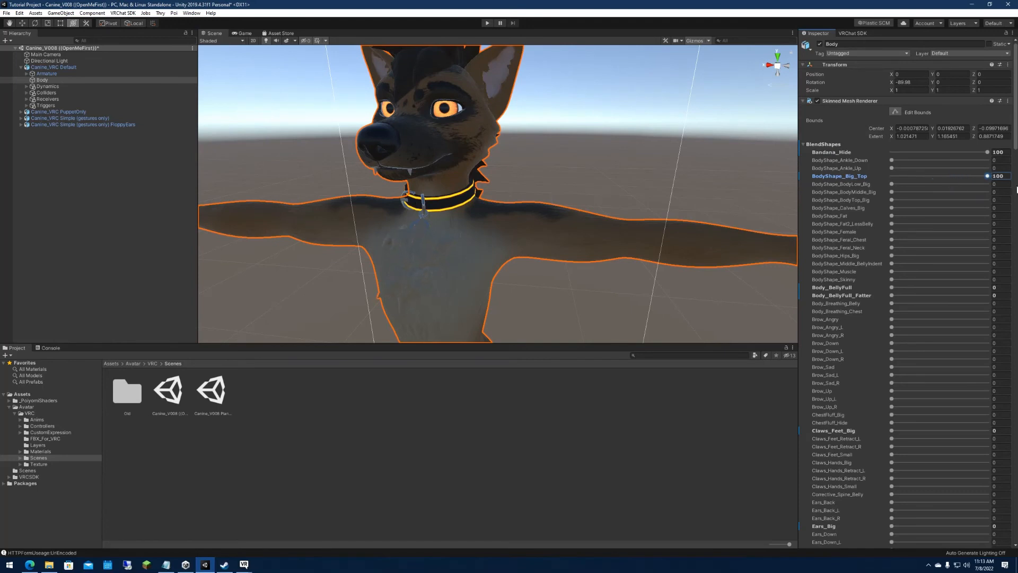
mouse_move(551, 205)
alt+mouse_down()
mouse_move(569, 207)
mouse_move(538, 207)
alt+mouse_up()
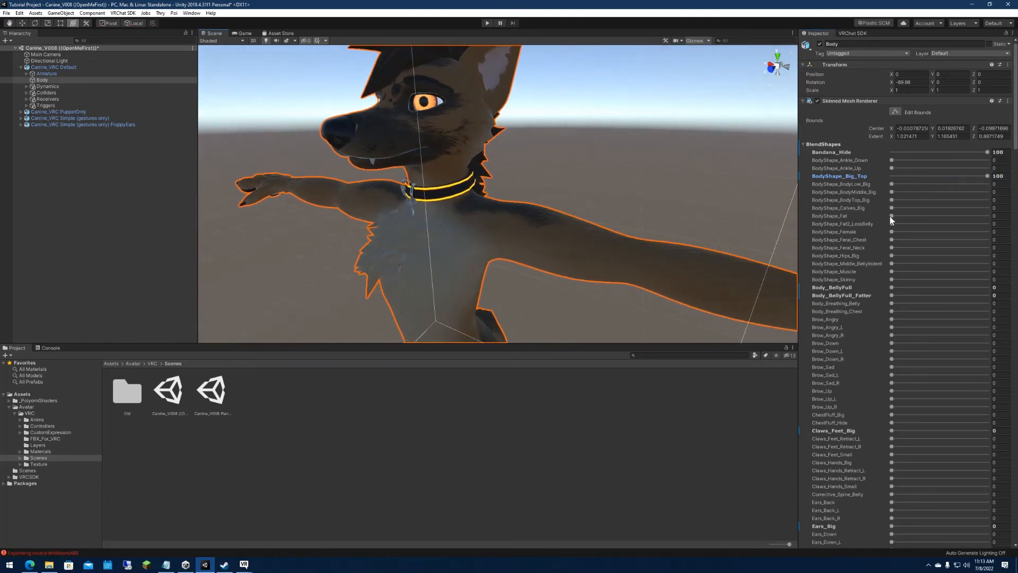
Set the BodyShape_Fat and BodyShape_Muscle blend shapes to 100.
drag(891, 218, 987, 216)
alt+drag(403, 209, 493, 197)
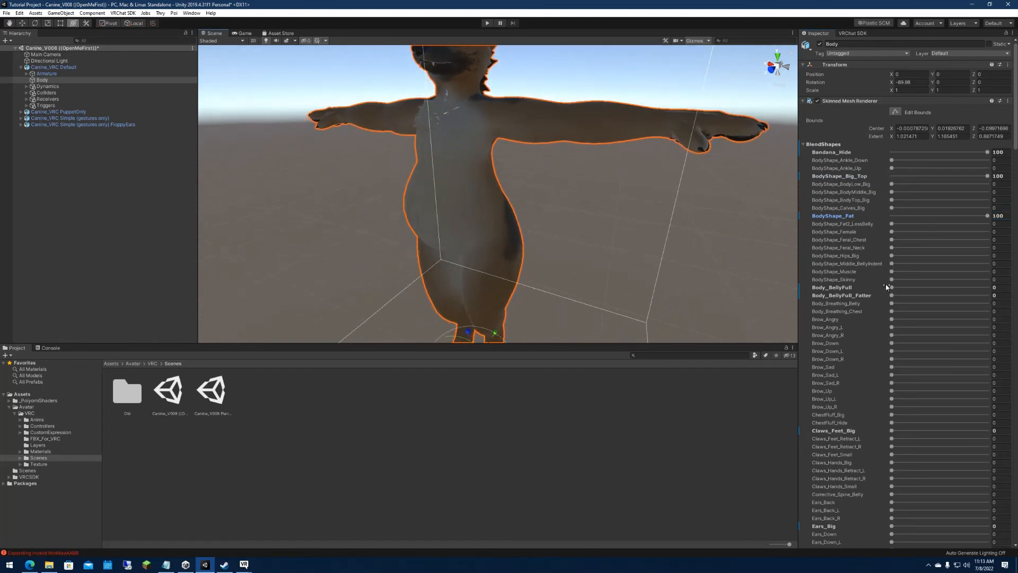
drag(892, 272, 987, 272)
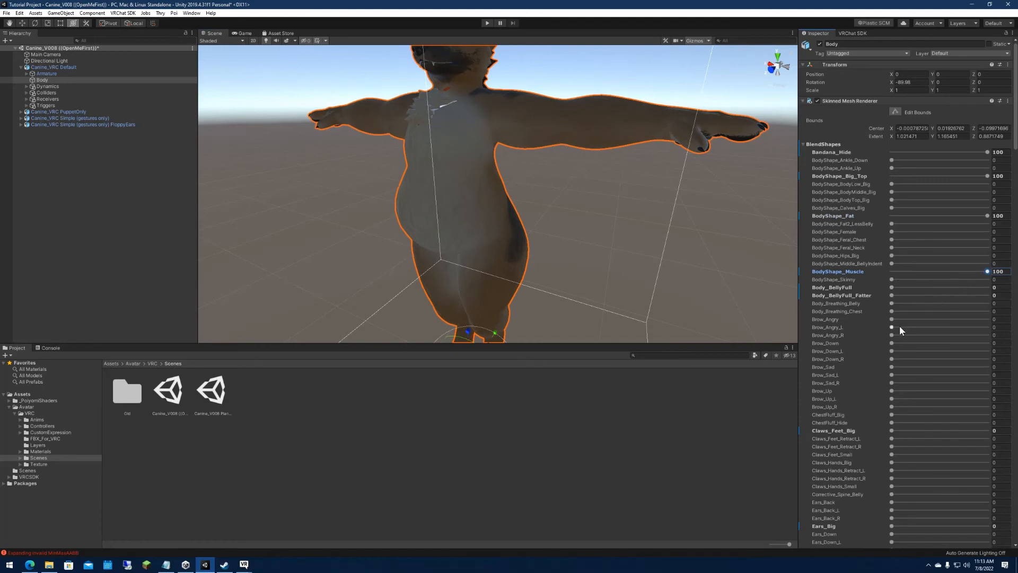
Try out the Ears_Back blend shape on the avatar's ears and return it to 0.
scroll(900, 329, down, 3)
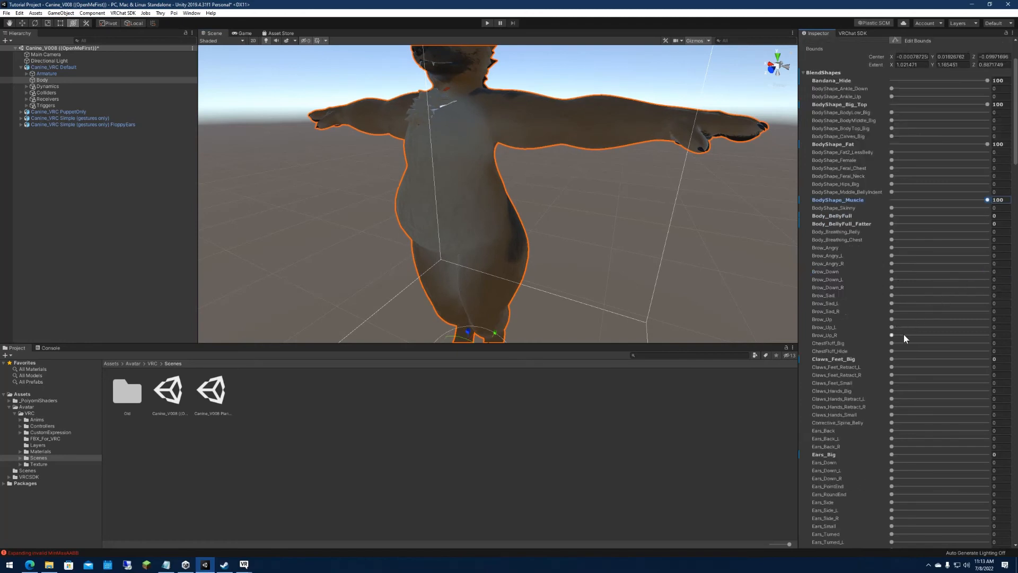
scroll(888, 350, down, 3)
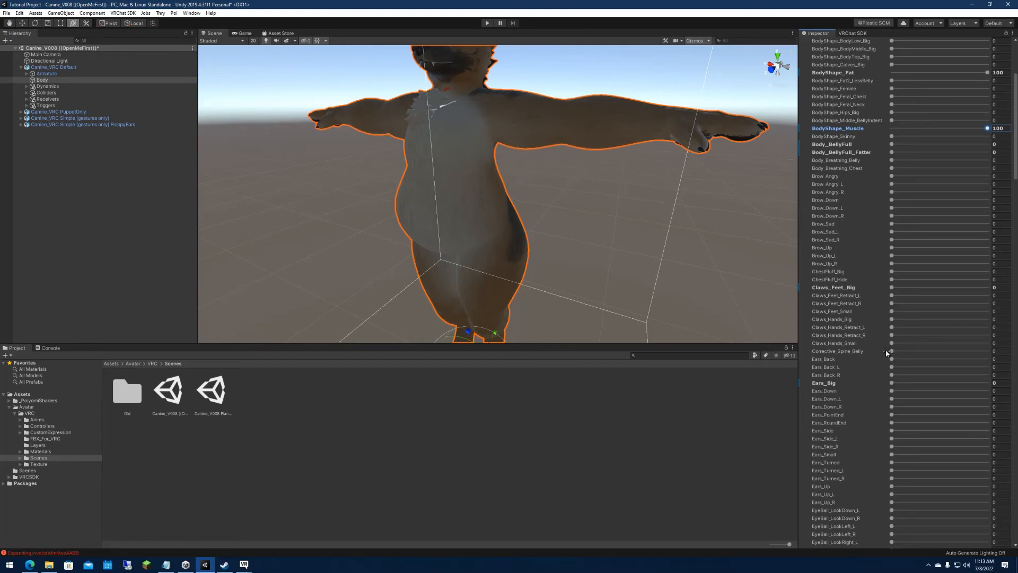
scroll(591, 204, down, 3)
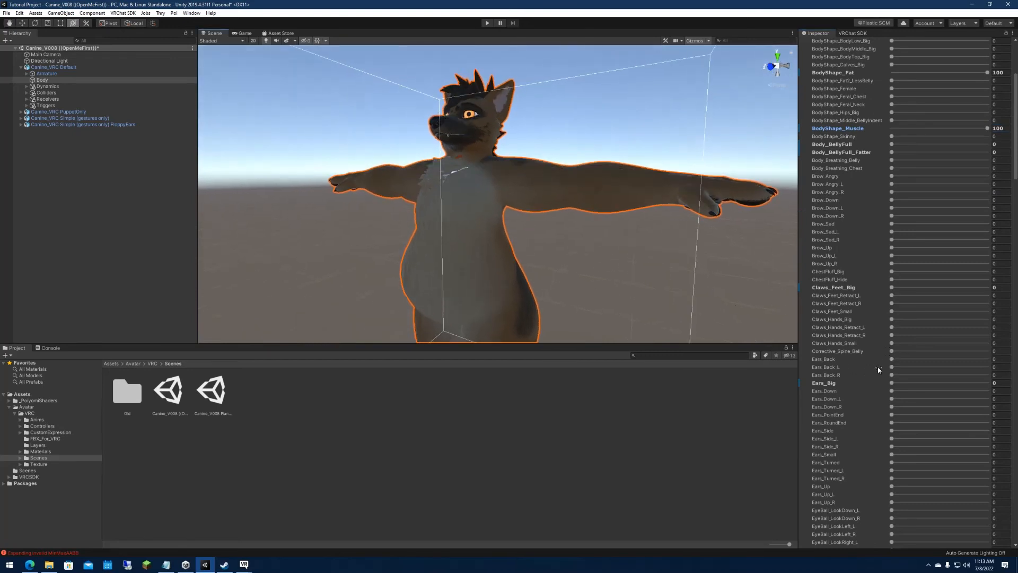
drag(892, 358, 856, 356)
scroll(843, 292, up, 5)
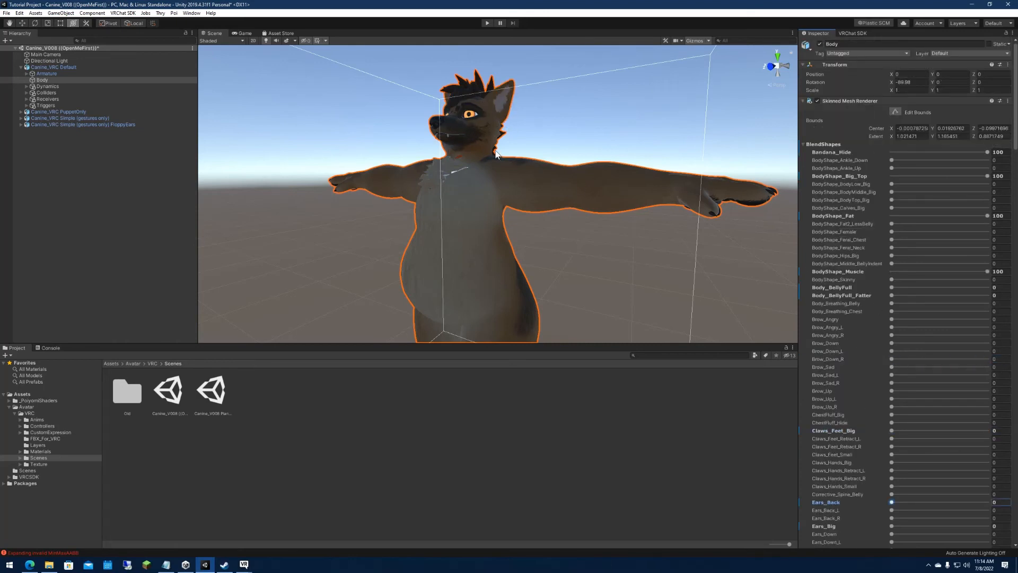
Set the Fluff_Cheeks blend shape to 100 and browse the hair, mouth, muscle and paw shapes.
scroll(901, 347, down, 15)
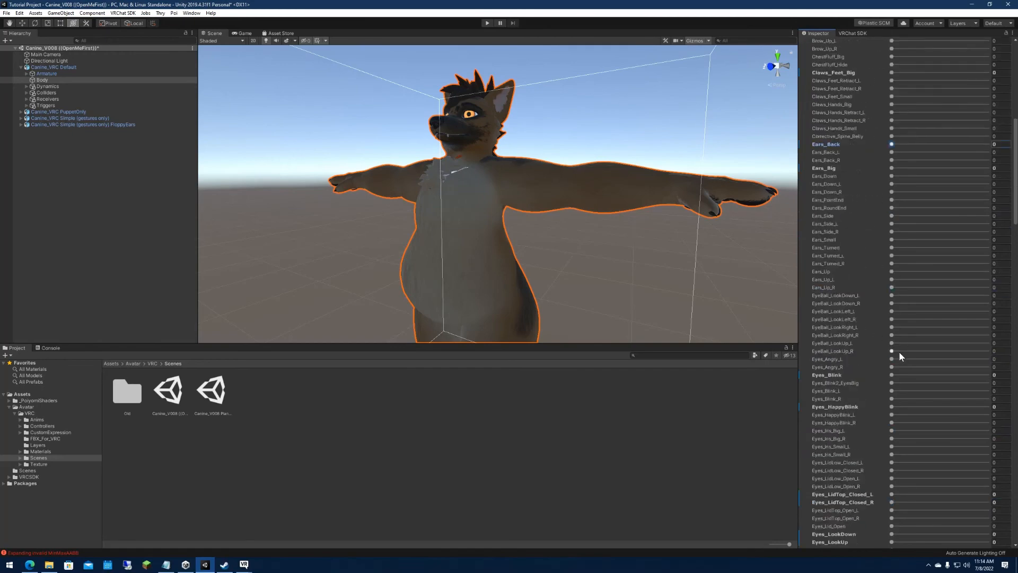
scroll(899, 351, down, 3)
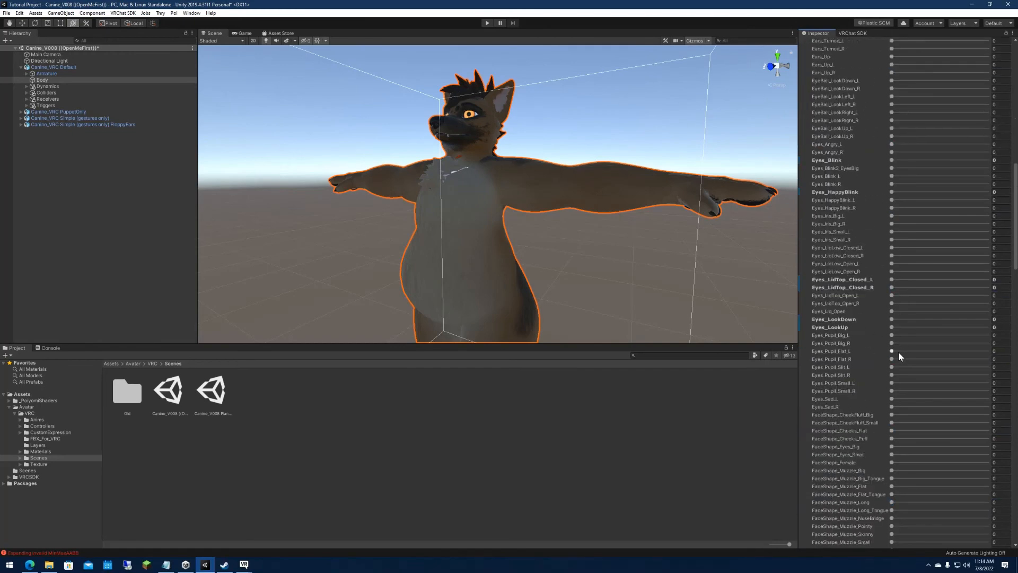
scroll(899, 351, down, 9)
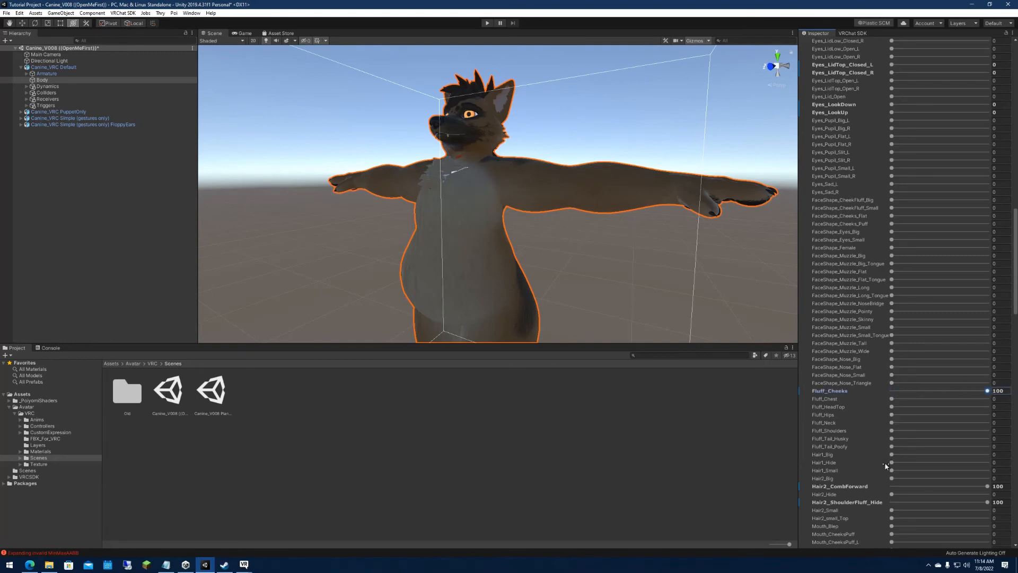
scroll(884, 467, down, 15)
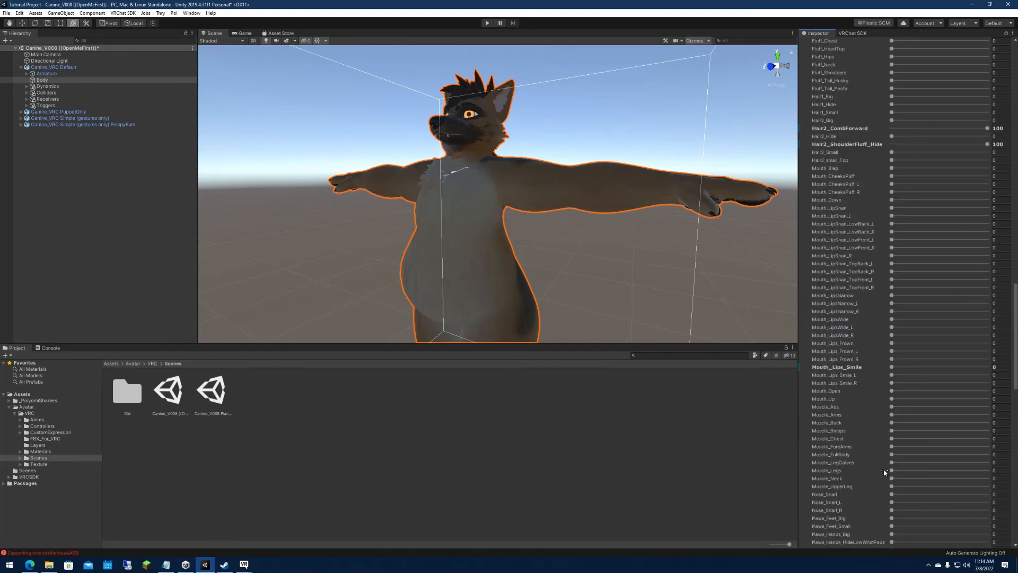
scroll(883, 469, down, 3)
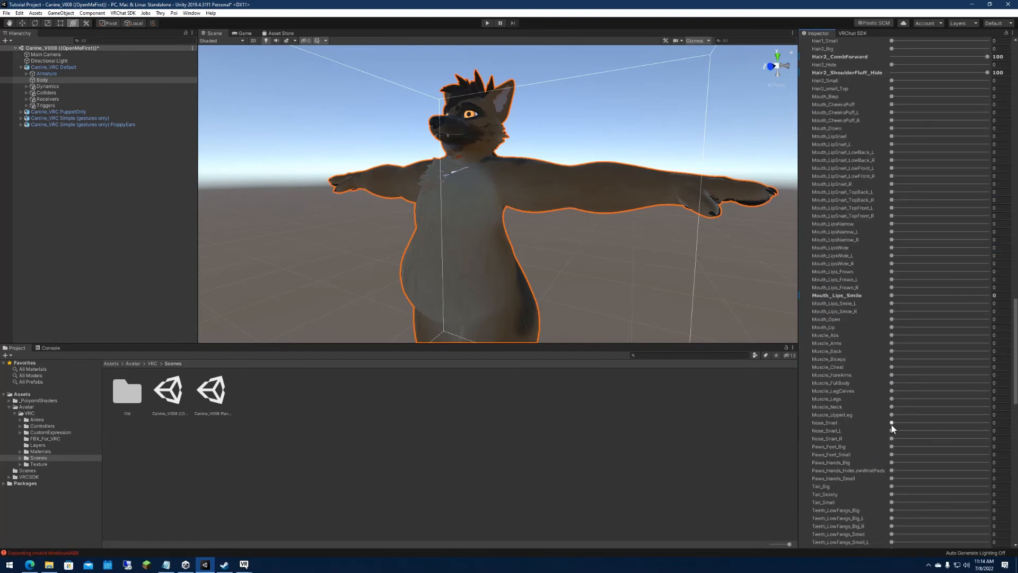
Build and publish Canine_VRC Default for Windows, confirm the content rights and upload the updated Tutorial Canine avatar.
scroll(888, 478, down, 12)
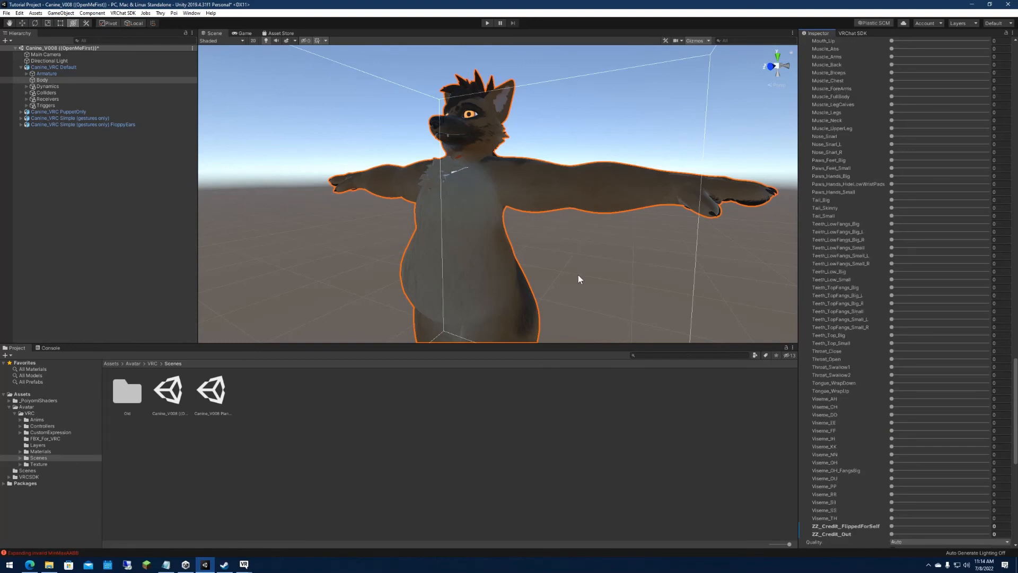
right_drag(567, 268, 636, 289)
key(a)
key(s)
click(851, 33)
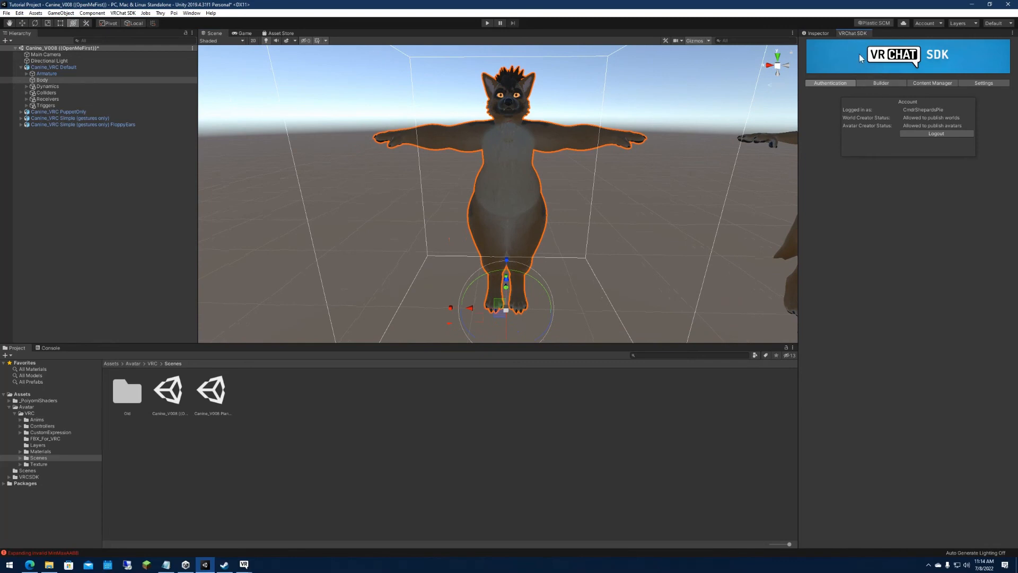
click(873, 83)
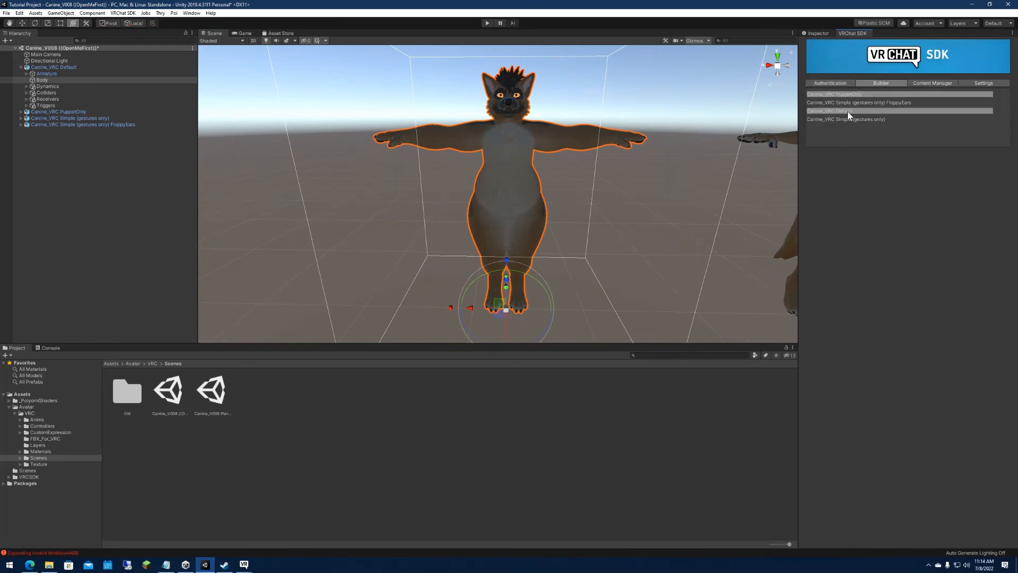
click(962, 517)
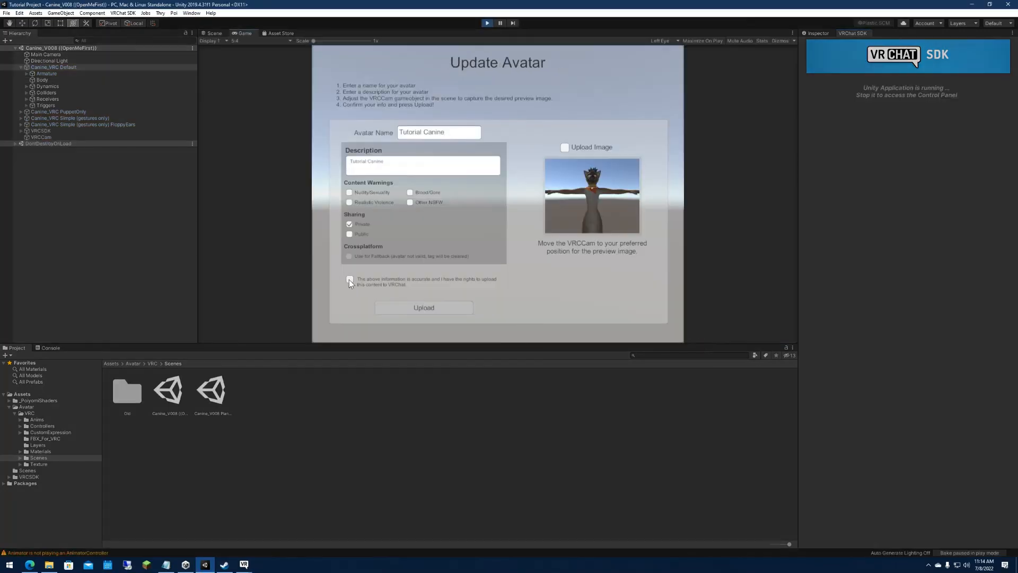
click(349, 279)
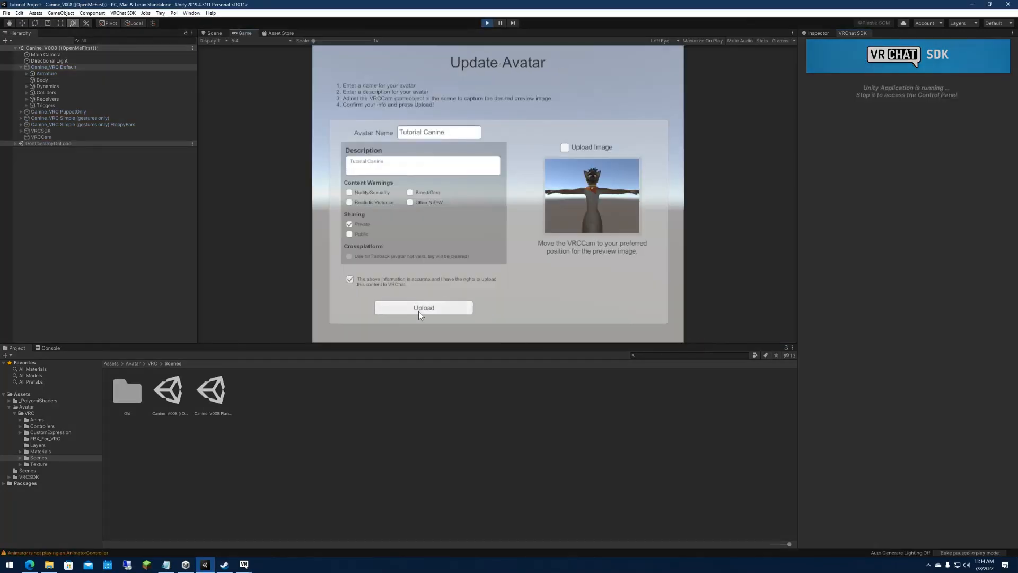
click(420, 307)
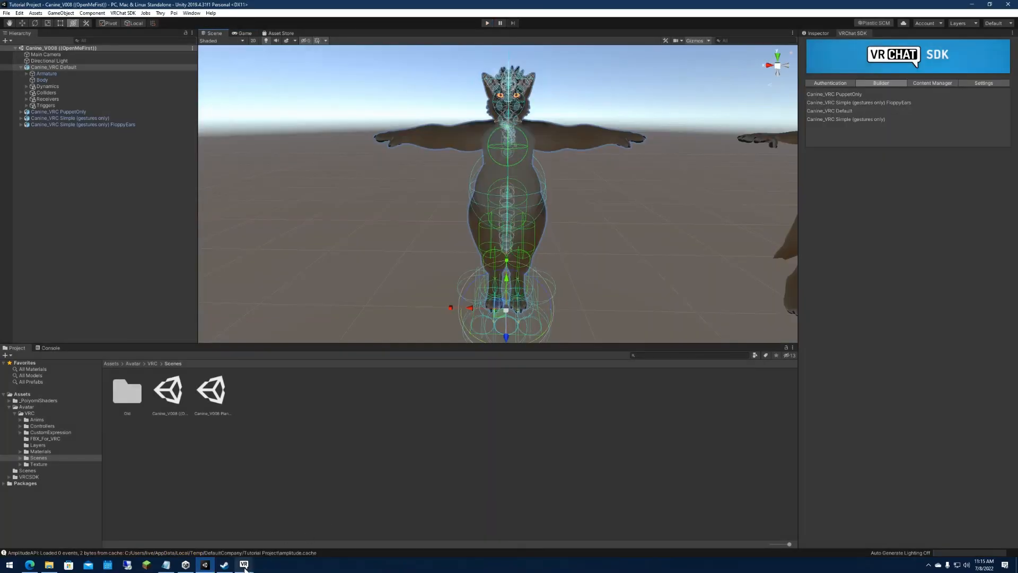
Switch to VRChat and change into the Nii male v1 avatar from the emmVRC favorites.
mouse_move(244, 570)
click(303, 532)
key(Escape)
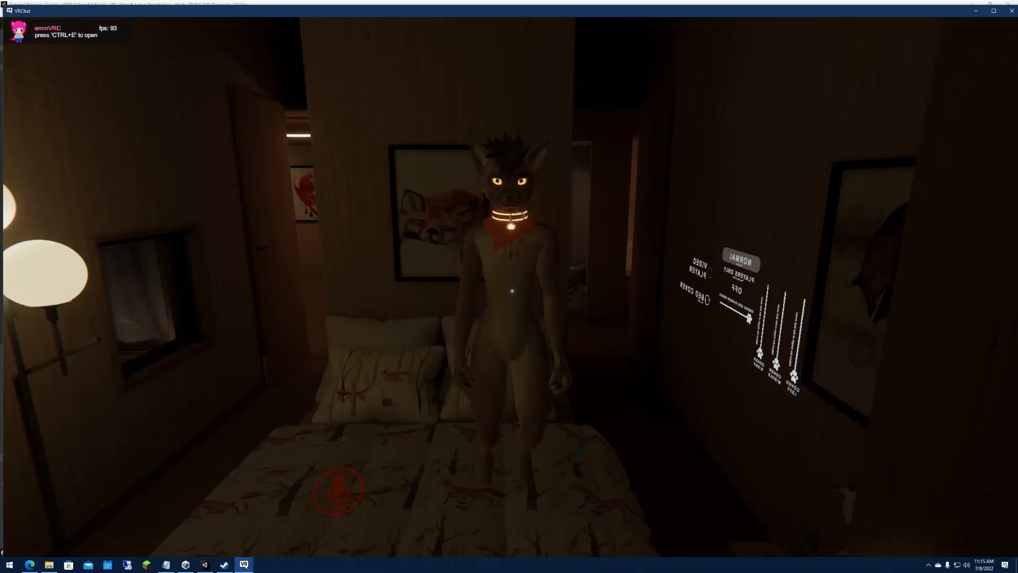
key(Escape)
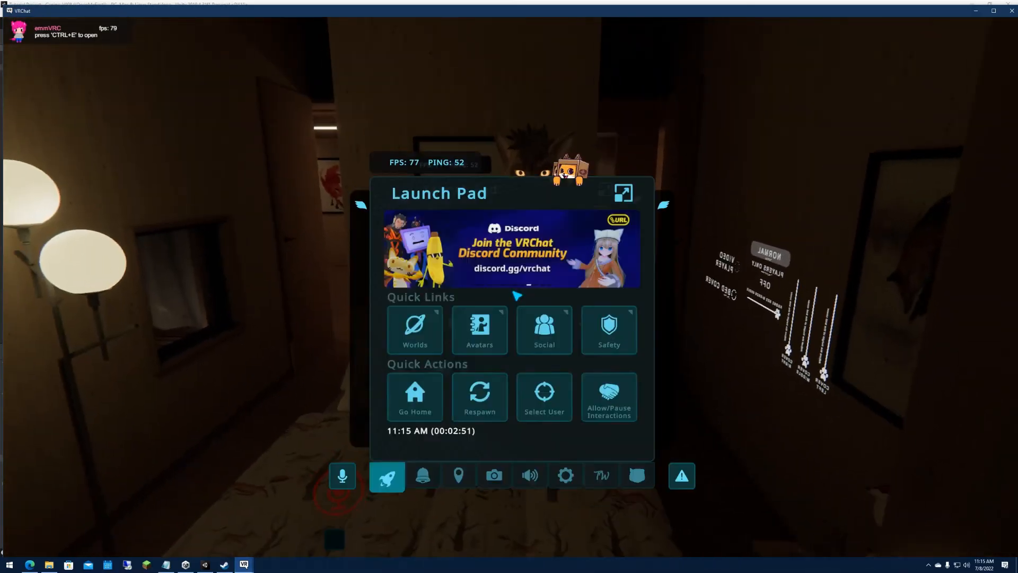
click(502, 327)
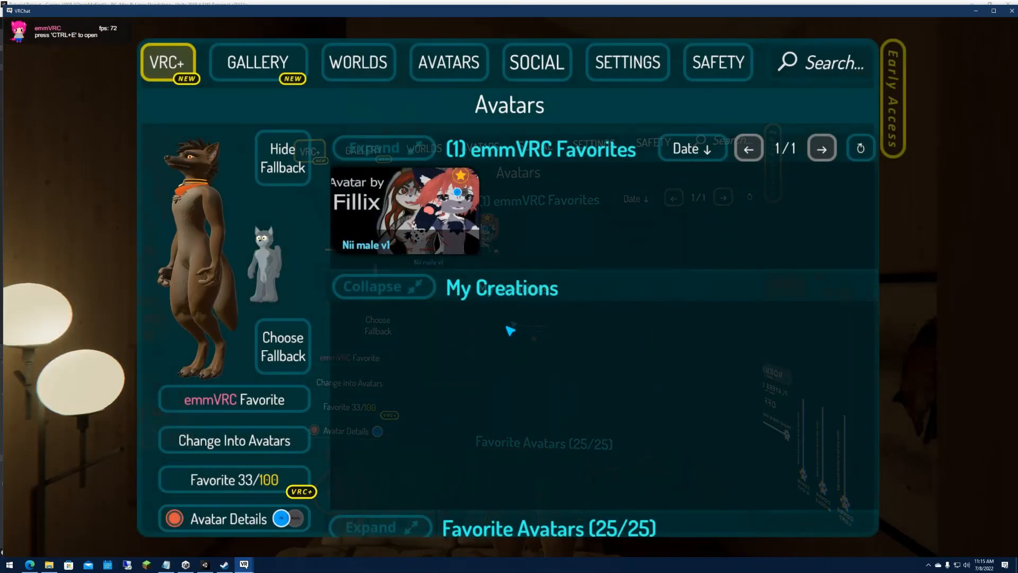
click(448, 234)
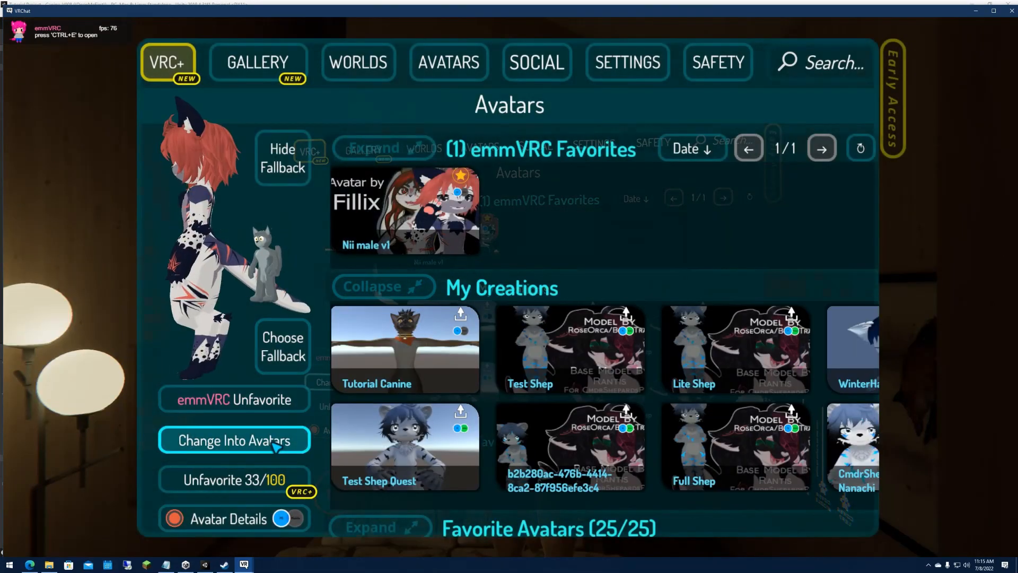
click(278, 443)
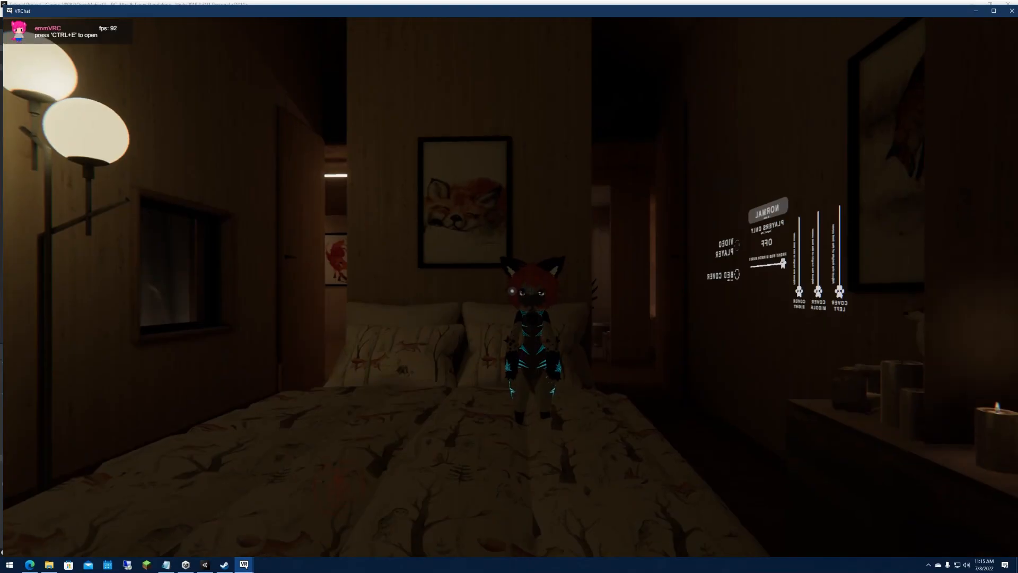
Change into the Tutorial Canine avatar from My Creations and check its body in the mirror.
key(Escape)
click(487, 323)
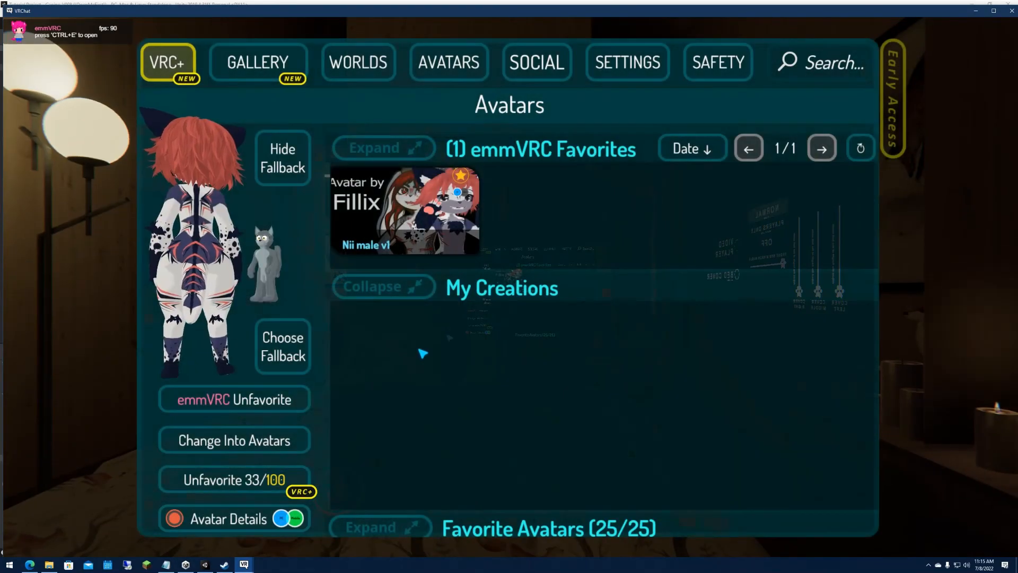
click(419, 344)
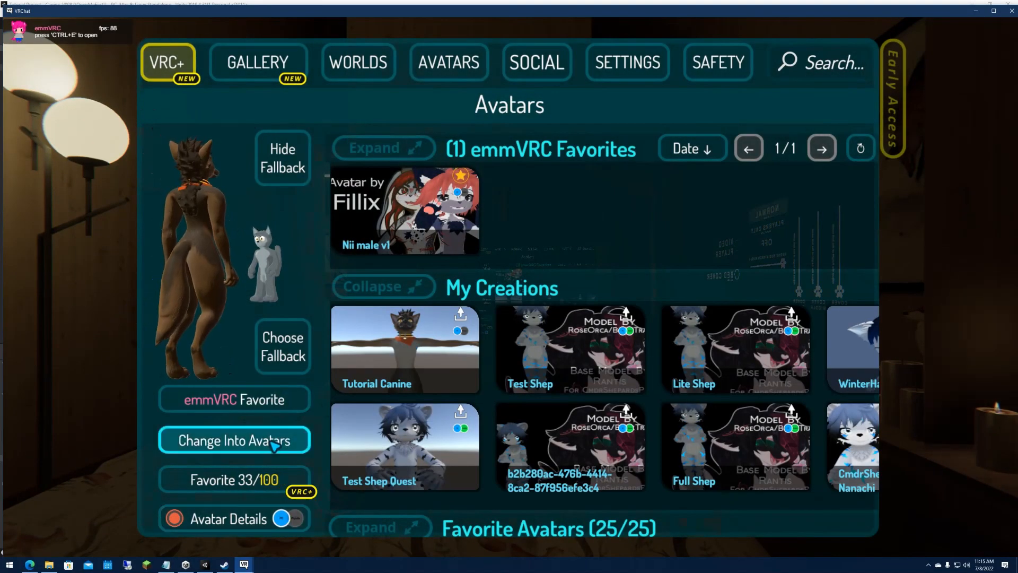
click(274, 445)
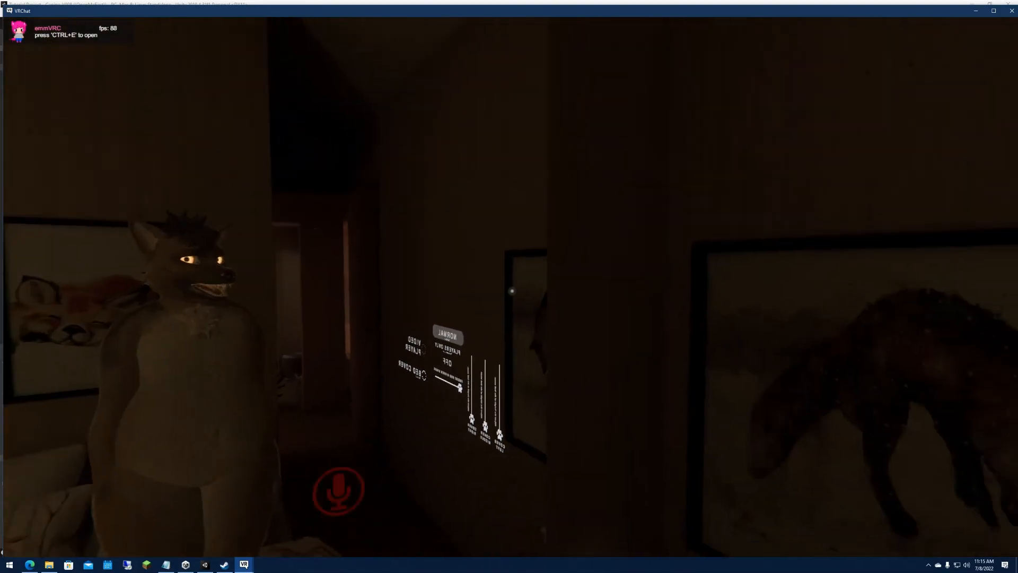
key(w)
Switch back to Unity and expand the Dynamics, Colliders, Triggers, Receivers, Armature and Hips objects of Canine_VRC Default.
key(alt+Tab)
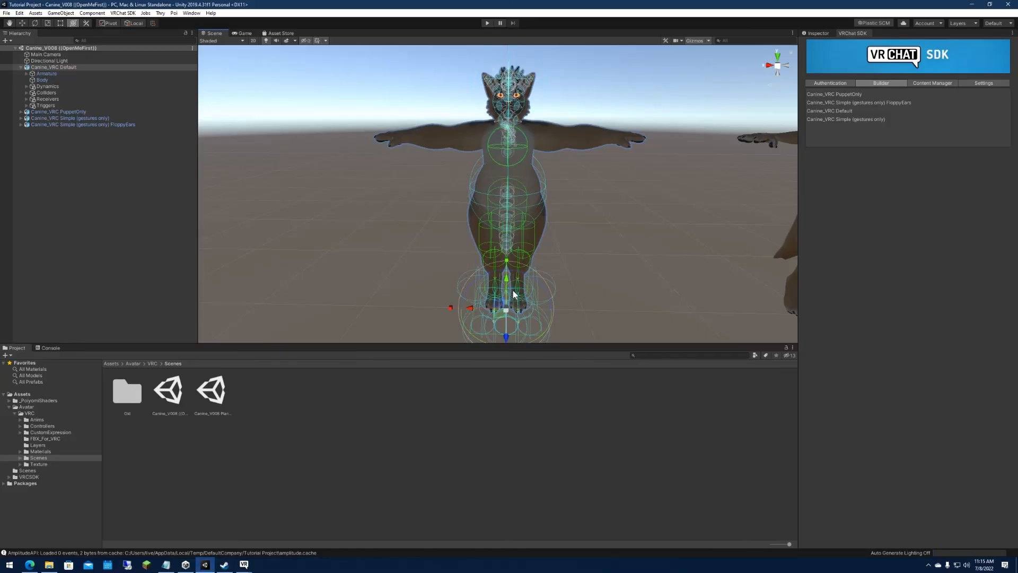
click(26, 86)
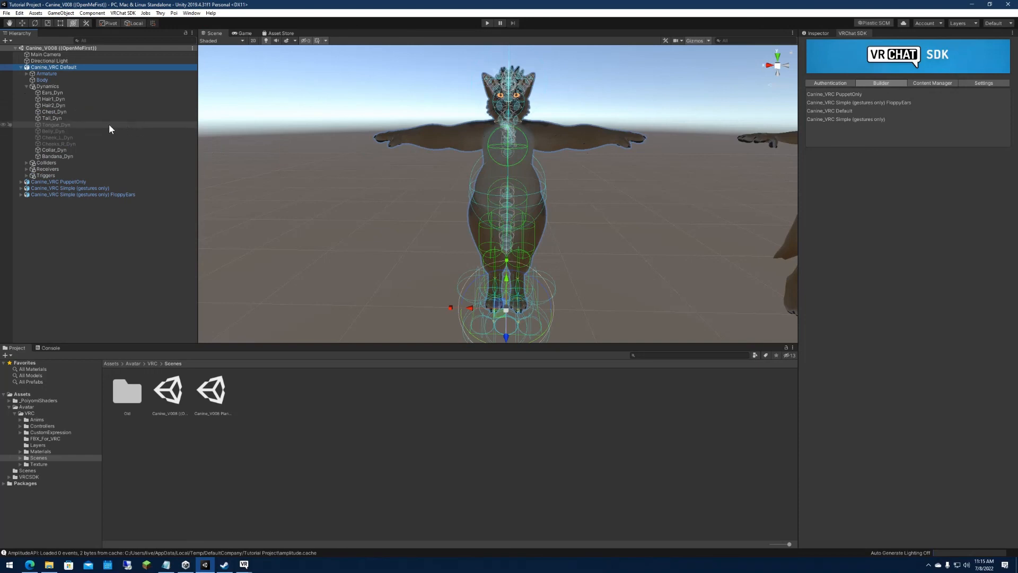
click(26, 162)
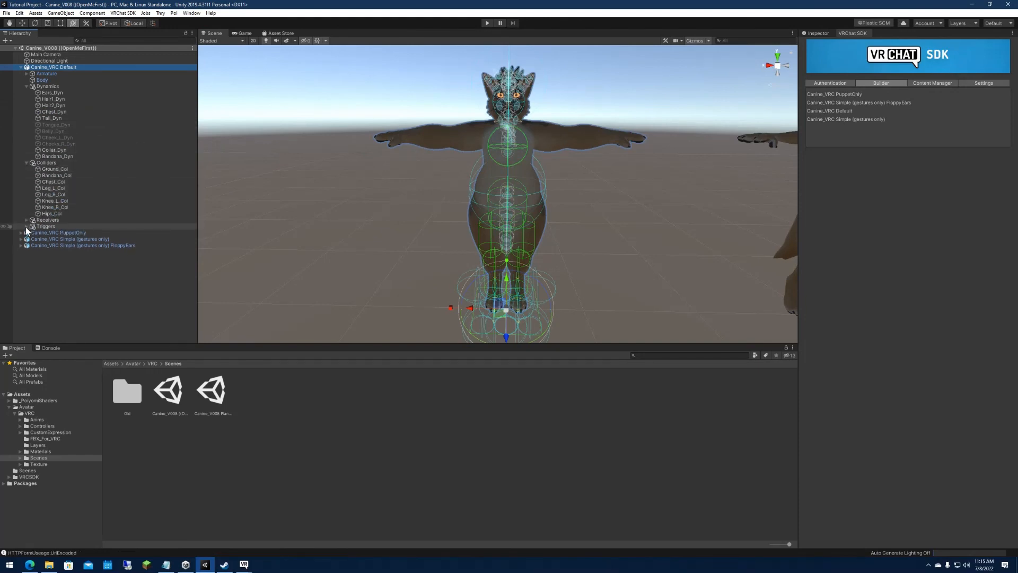
click(25, 227)
click(25, 220)
click(27, 74)
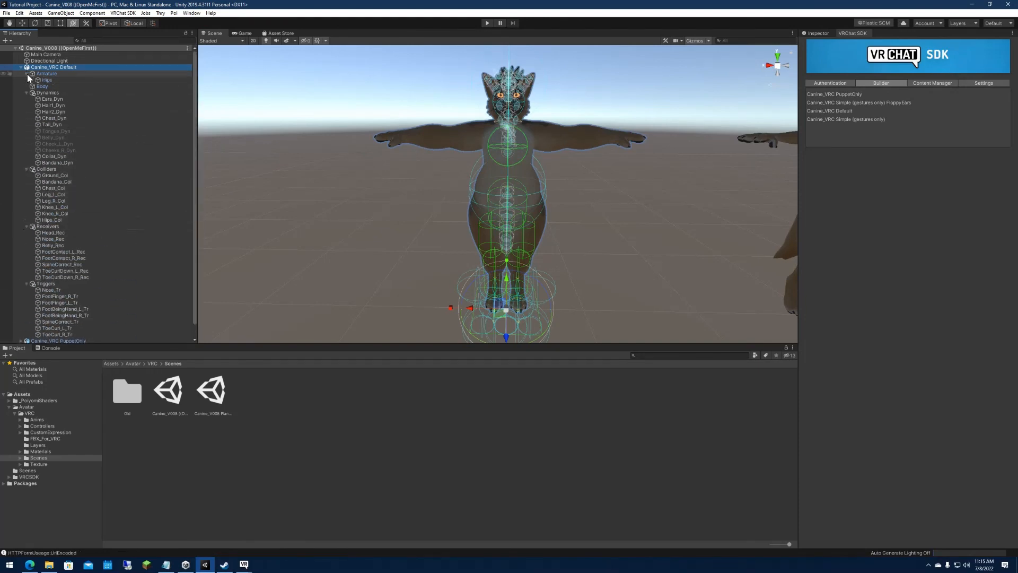
click(33, 79)
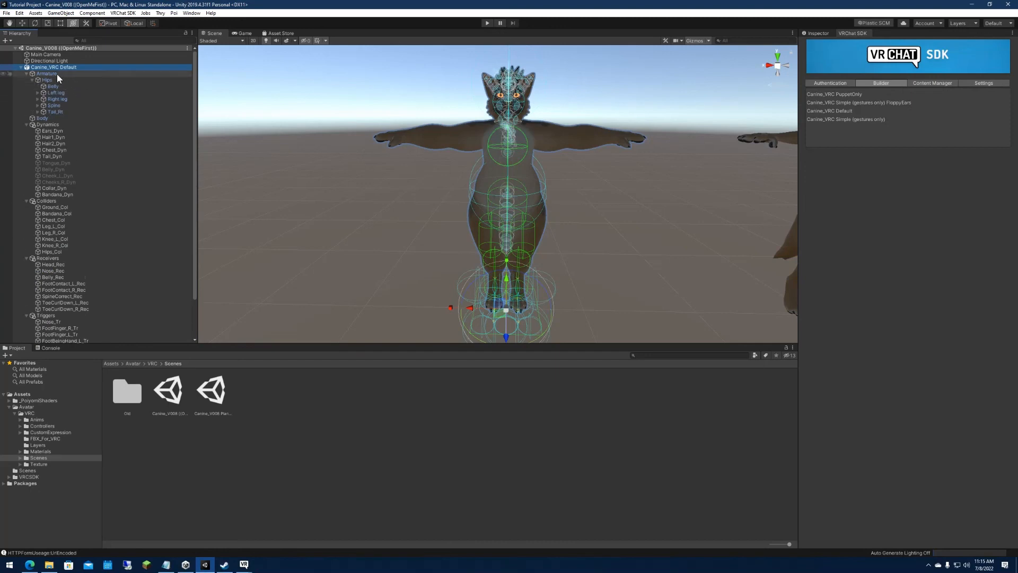
Examine the avatar's armature by selecting its Hips, Belly, Right leg, Spine and Tail_Rt bones one after another.
click(48, 73)
right_drag(403, 146, 420, 130)
key(w)
mouse_move(473, 176)
right_down()
mouse_move(491, 196)
mouse_move(482, 214)
mouse_move(477, 181)
right_up()
click(79, 81)
click(77, 87)
click(80, 99)
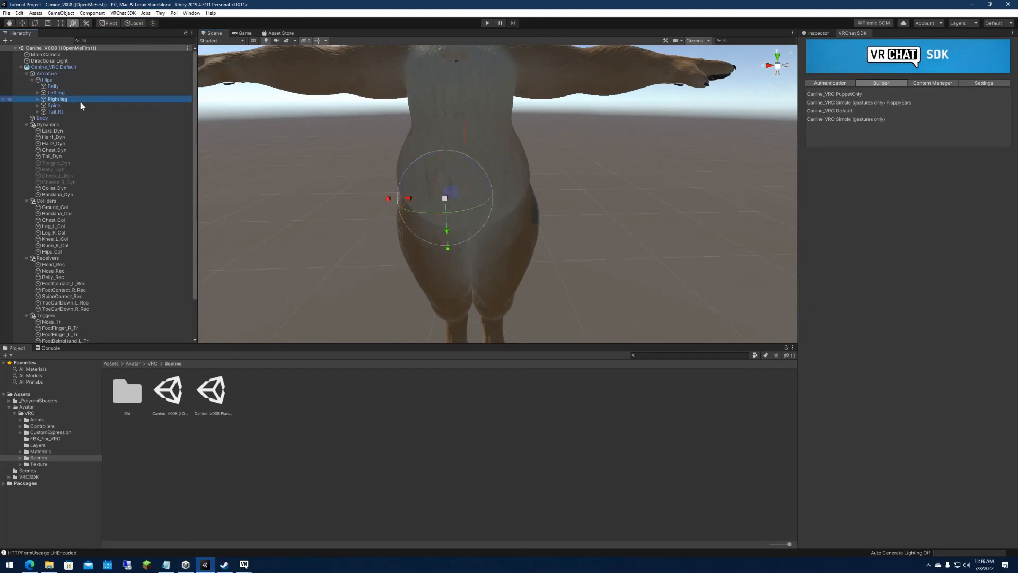
click(83, 105)
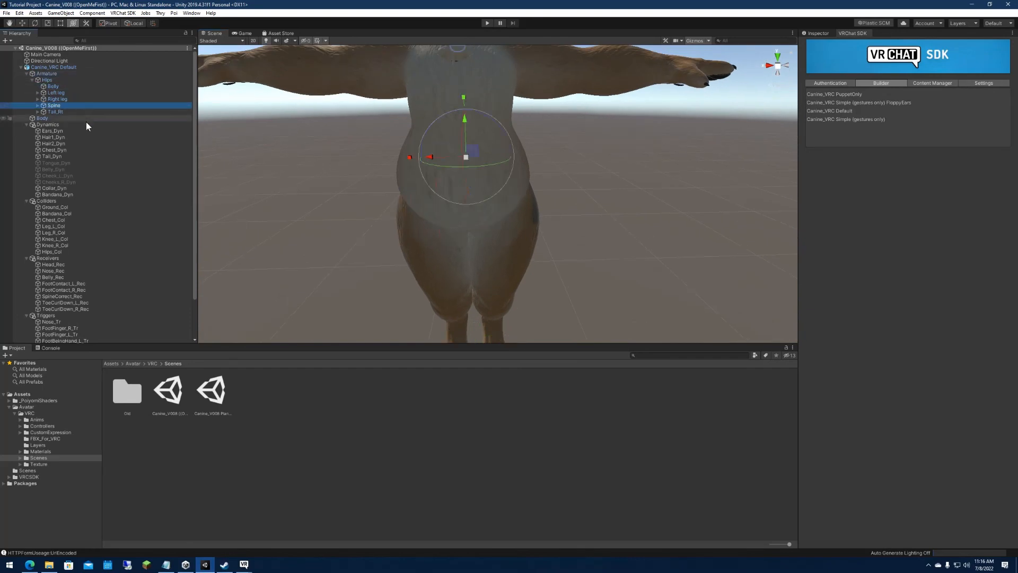
click(37, 111)
click(53, 111)
mouse_move(378, 130)
right_down()
mouse_move(533, 143)
mouse_move(410, 97)
mouse_move(395, 122)
right_up()
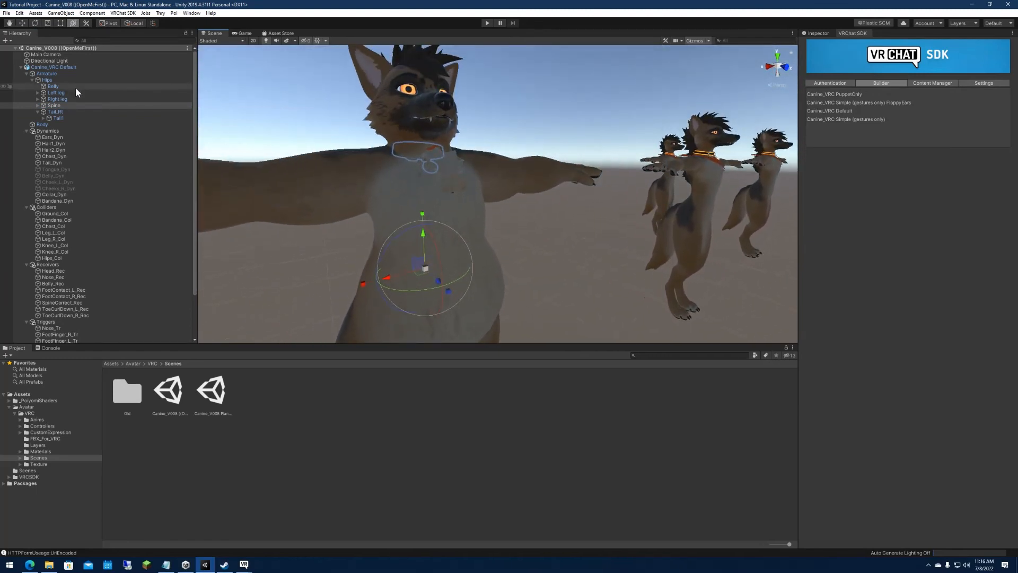
Select the Body mesh and the Armature in turn and examine the avatar's head and collar up close.
click(43, 124)
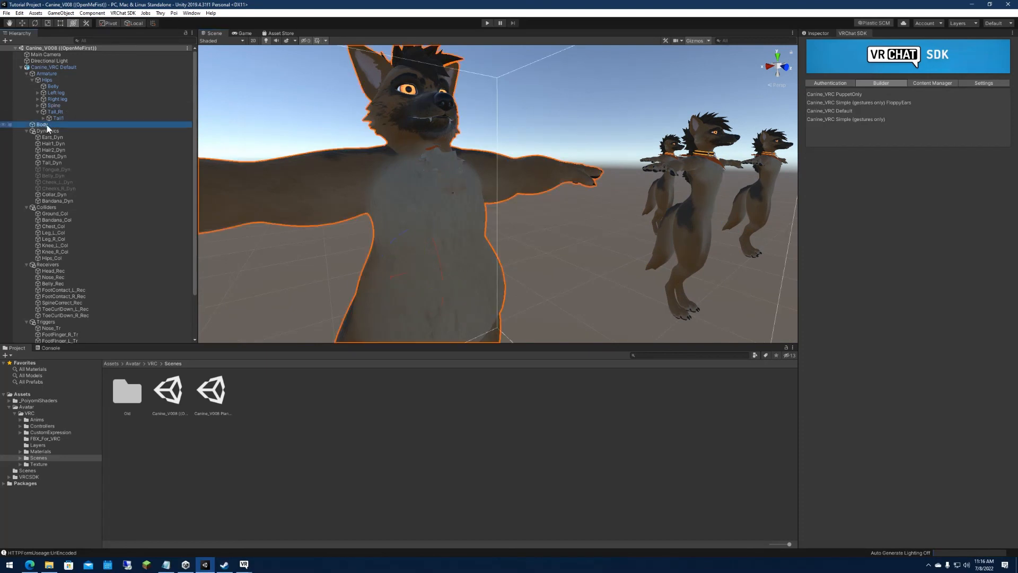
click(55, 73)
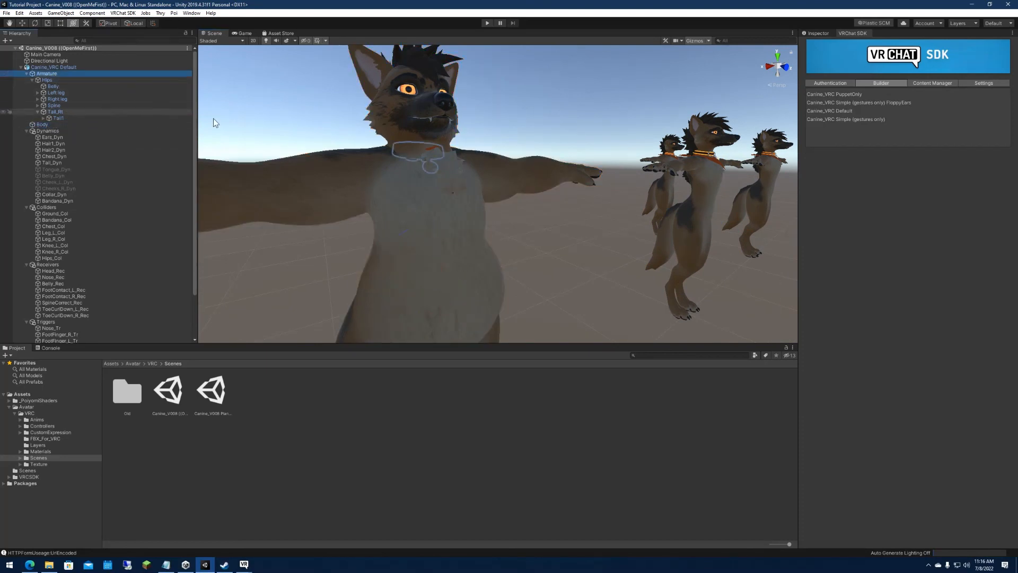
alt+drag(443, 159, 488, 163)
right_drag(488, 164, 441, 161)
key(w)
key(s)
key(w)
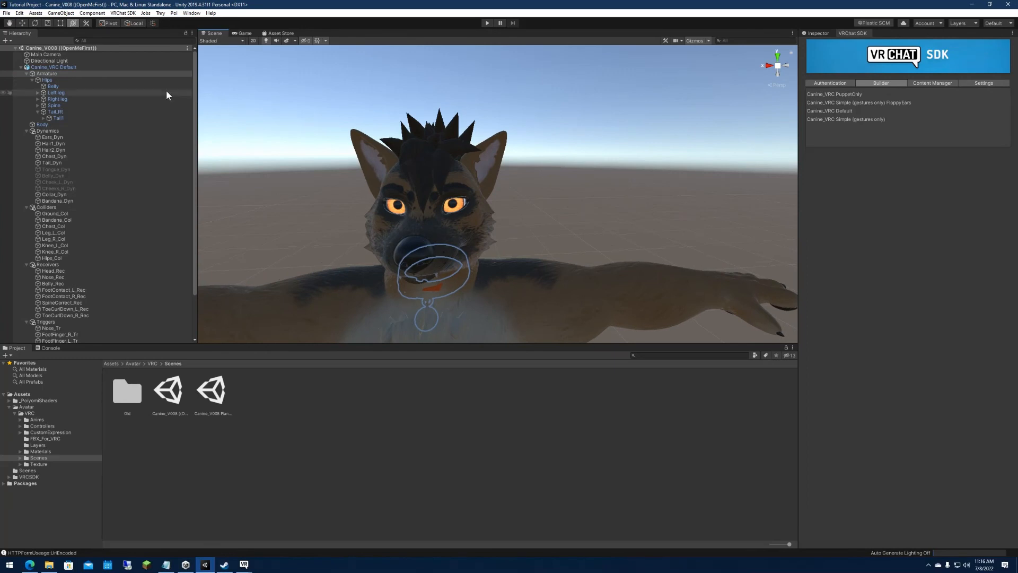
Collapse the Armature, Dynamics, Colliders, Receivers and Triggers groups under Canine_VRC Default.
click(27, 74)
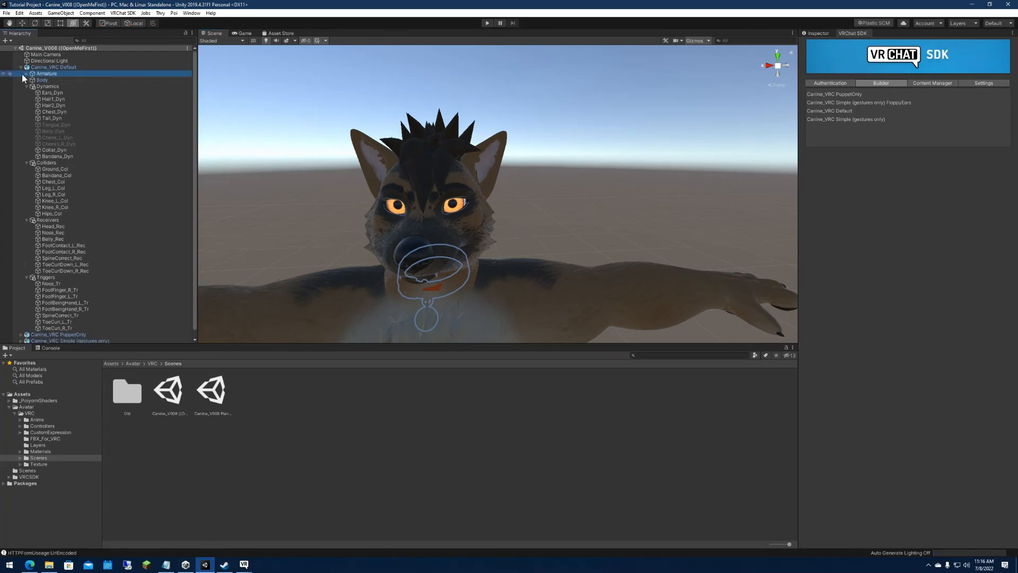
click(19, 67)
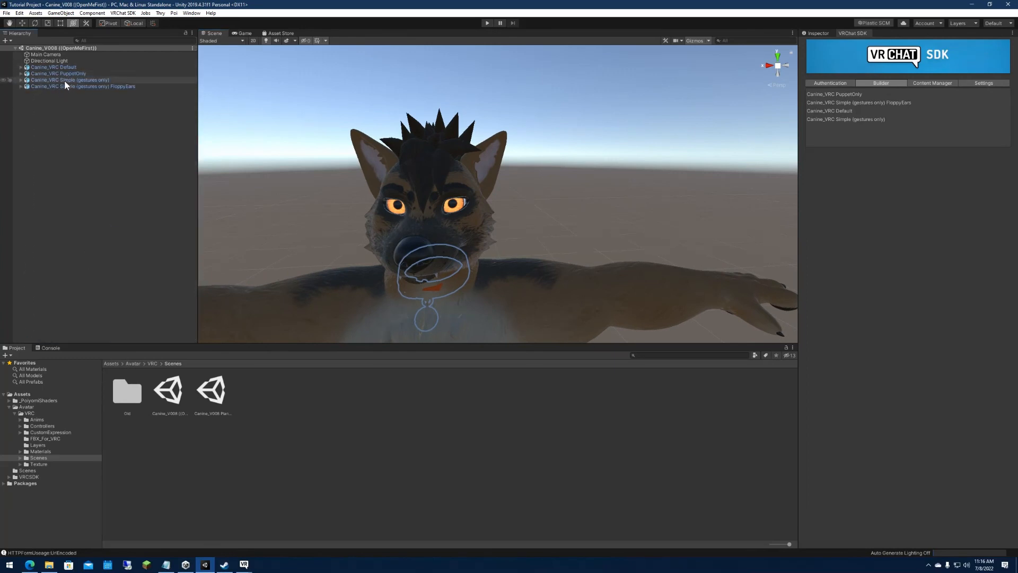
key(s)
right_drag(316, 159, 319, 177)
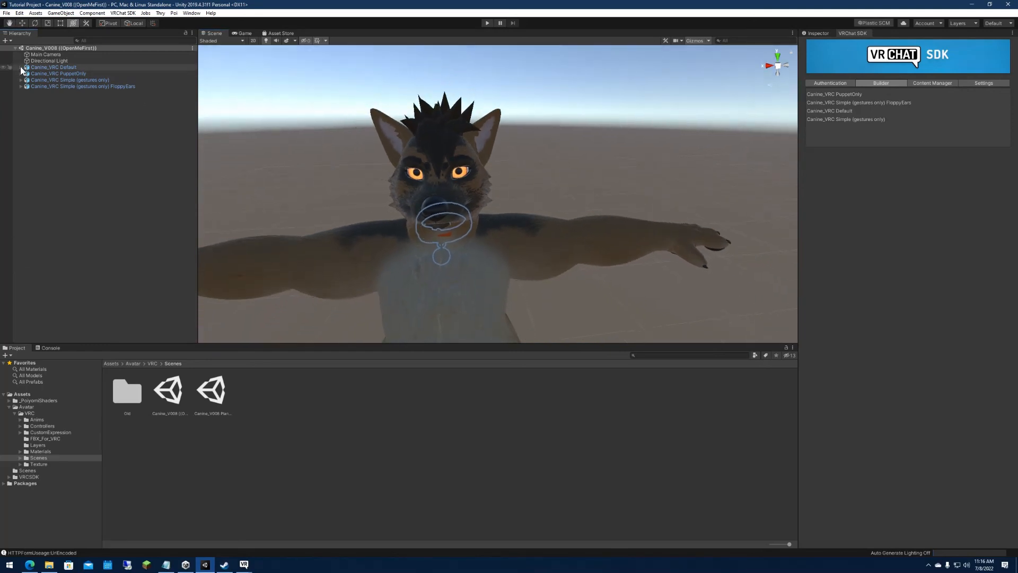
click(20, 68)
click(27, 87)
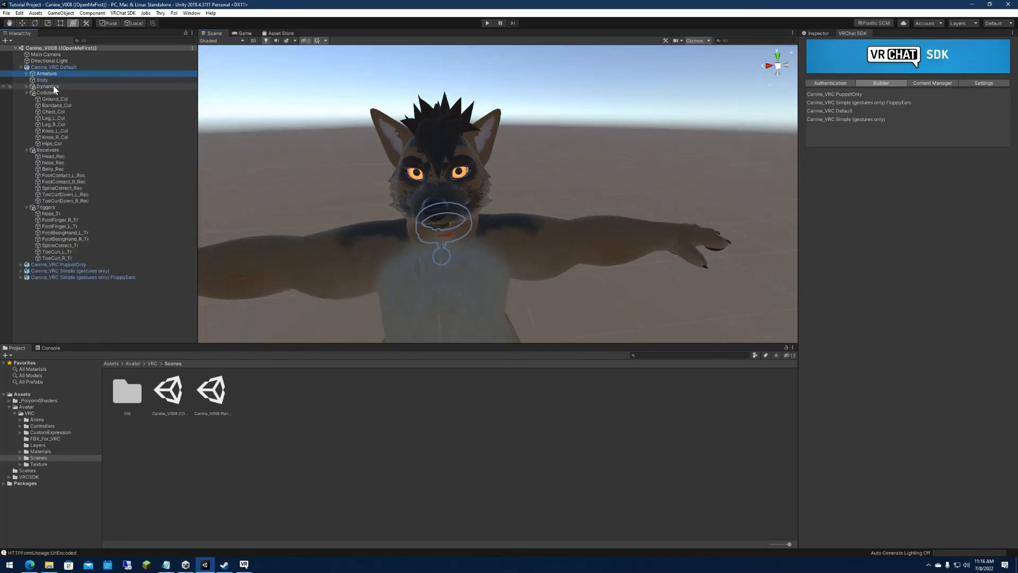
click(27, 93)
click(26, 99)
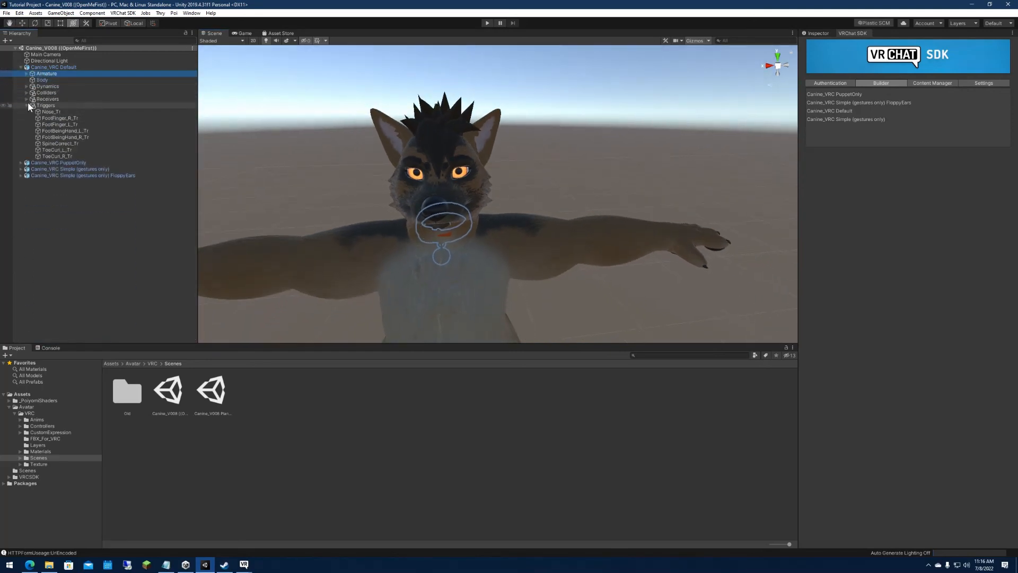
click(27, 105)
right_drag(504, 165, 678, 130)
key(s)
key(w)
key(s)
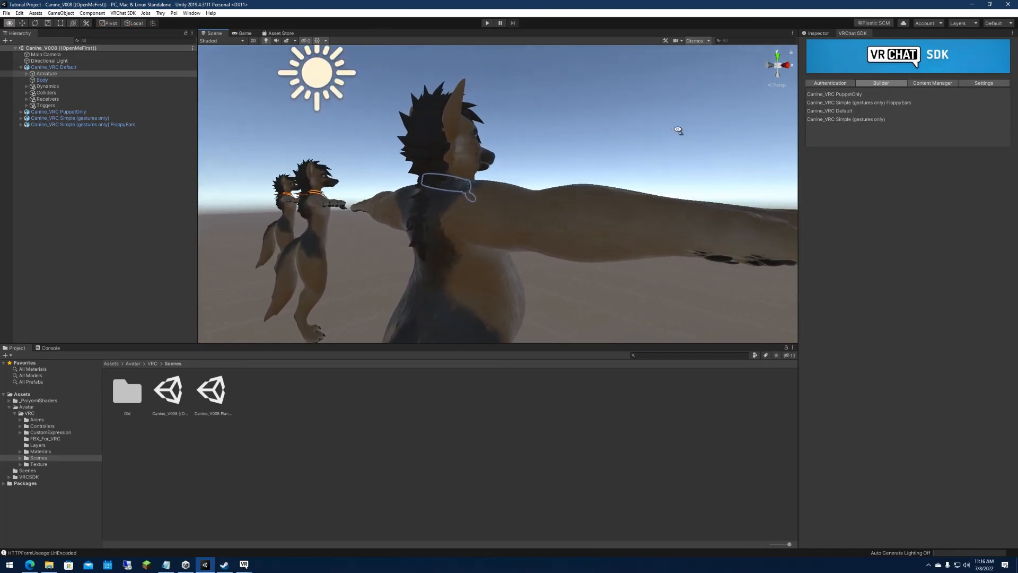